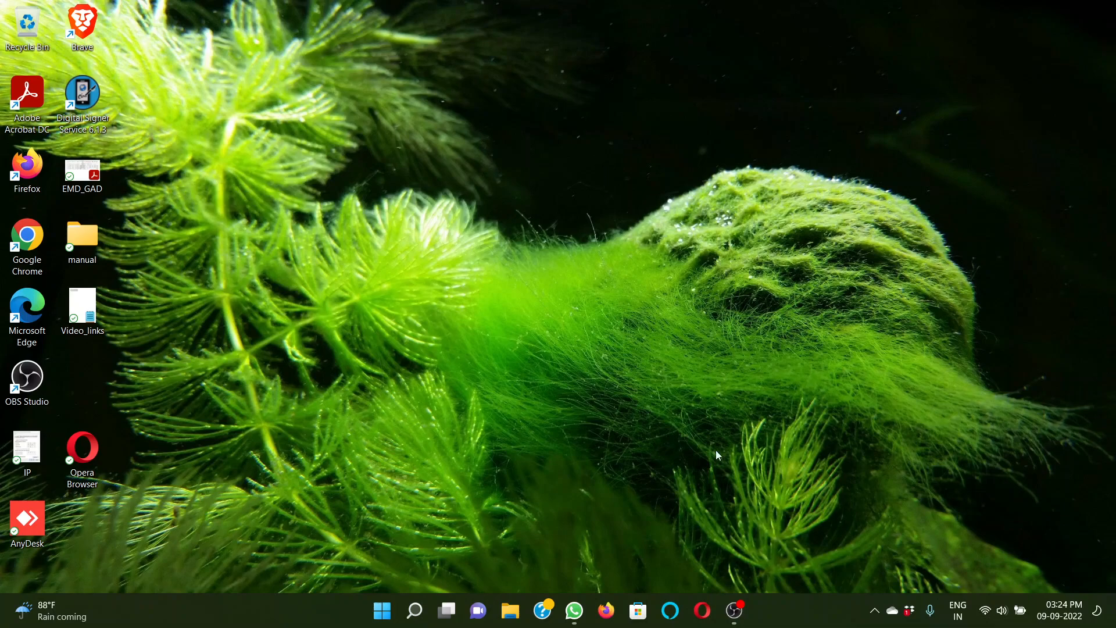
# Switch to Firefox and load the eOffice portal at eofficemanipur.nic.in
pyautogui.click(606, 610)
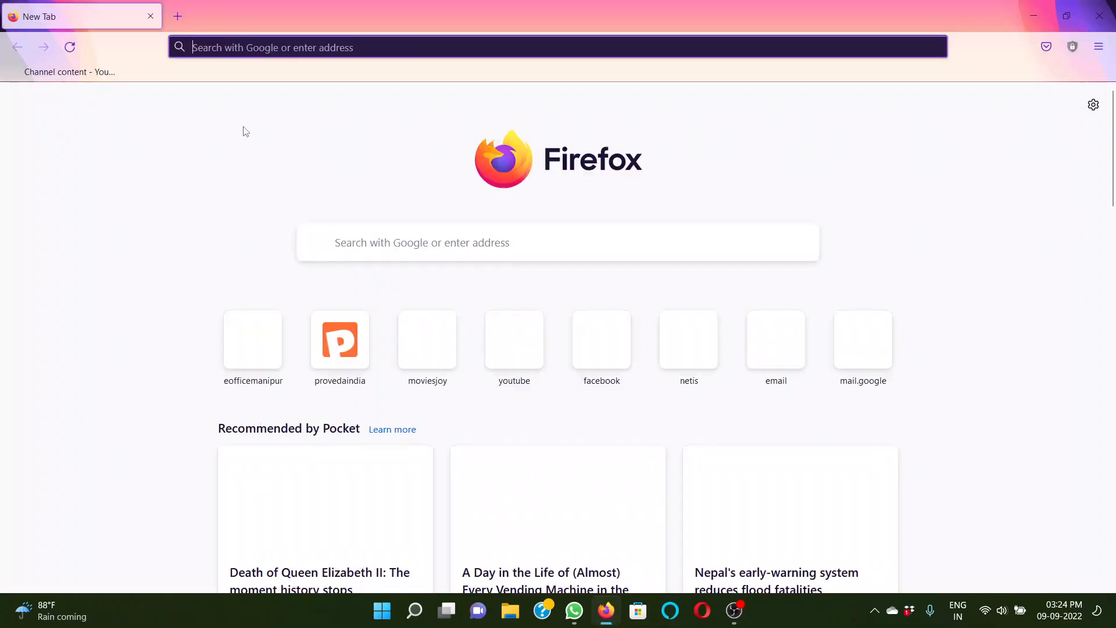
pyautogui.click(250, 48)
pyautogui.write('eofficemanipur.nic.in/')
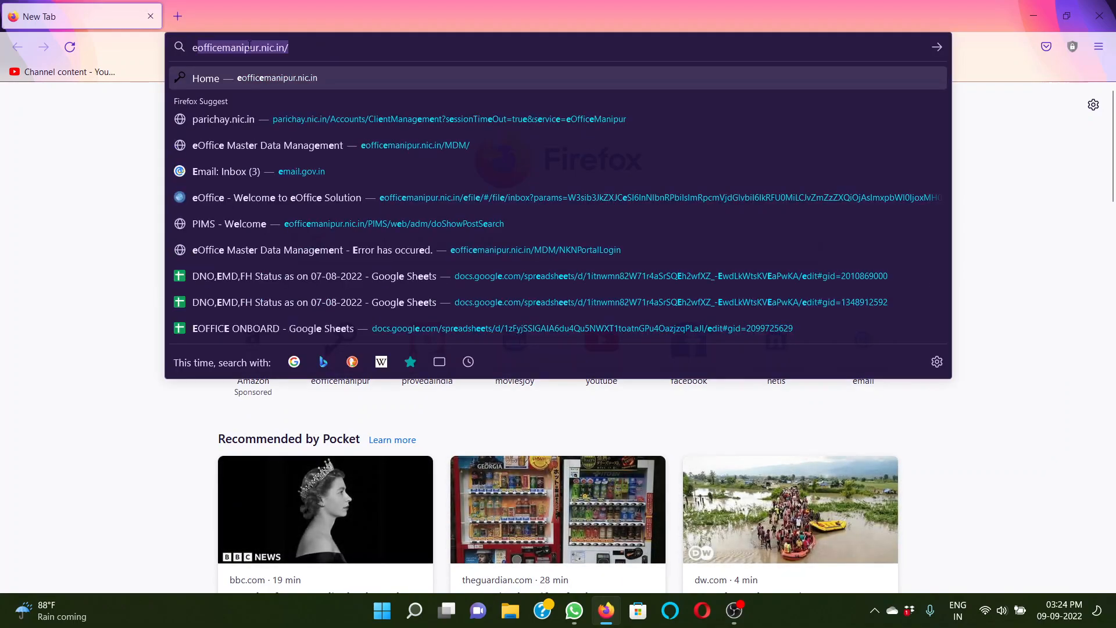
pyautogui.press('Return')
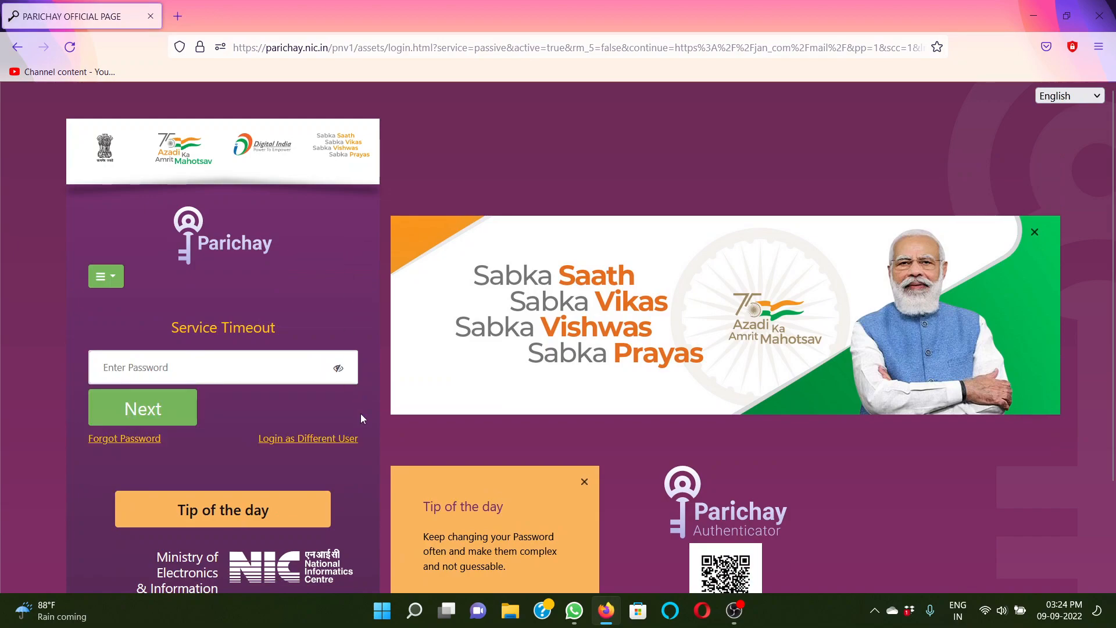
# Log in to Parichay as a different user, filling the user name and account password from the first saved login
pyautogui.click(346, 444)
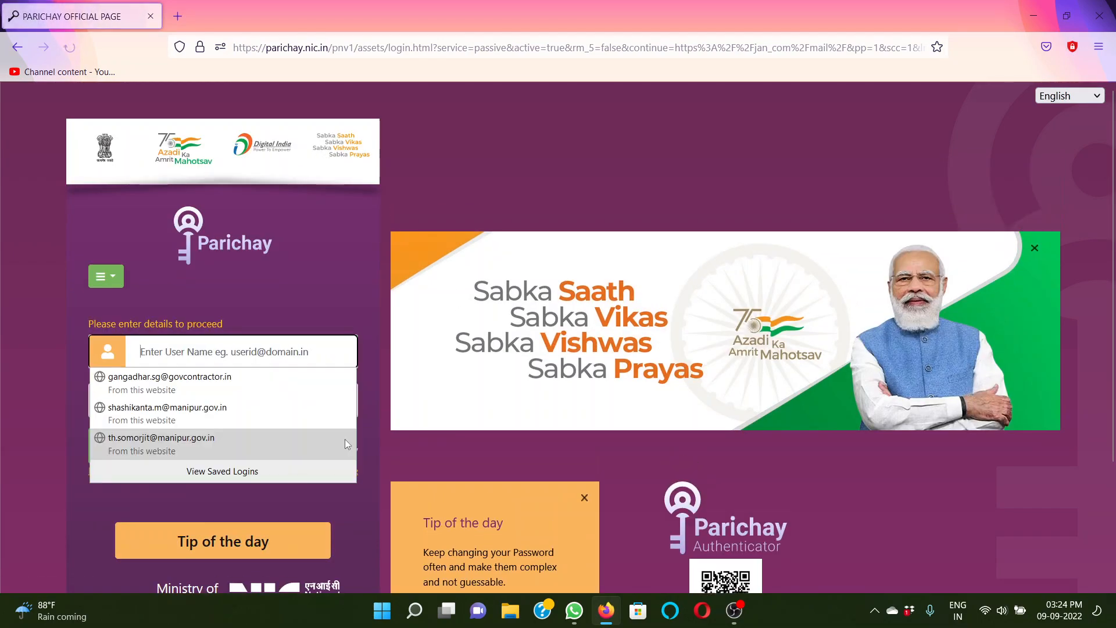
pyautogui.click(174, 384)
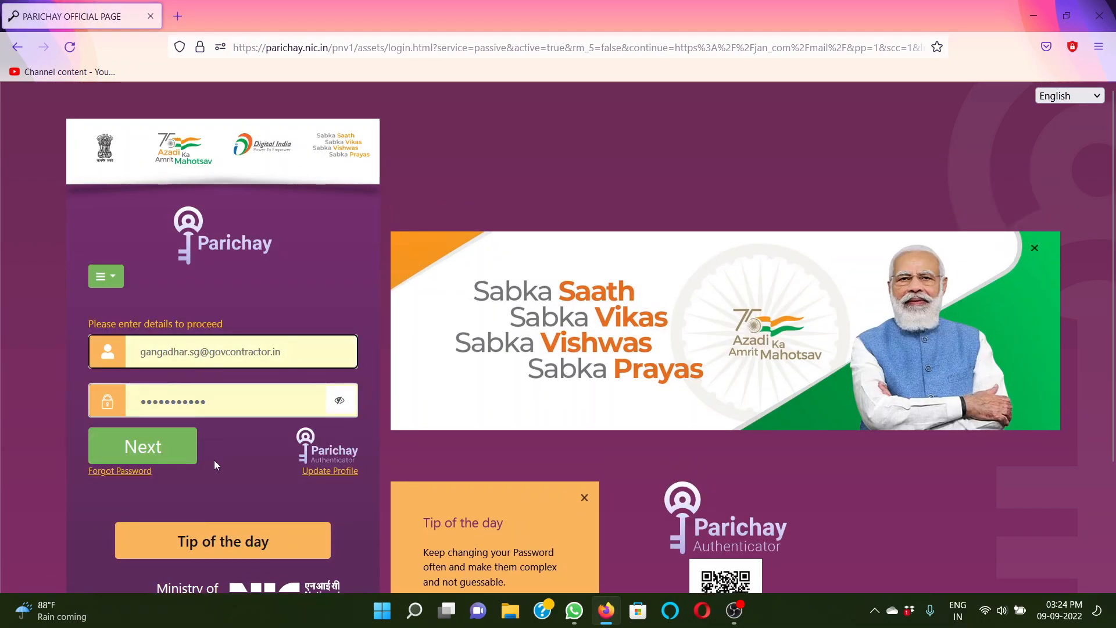
pyautogui.click(173, 456)
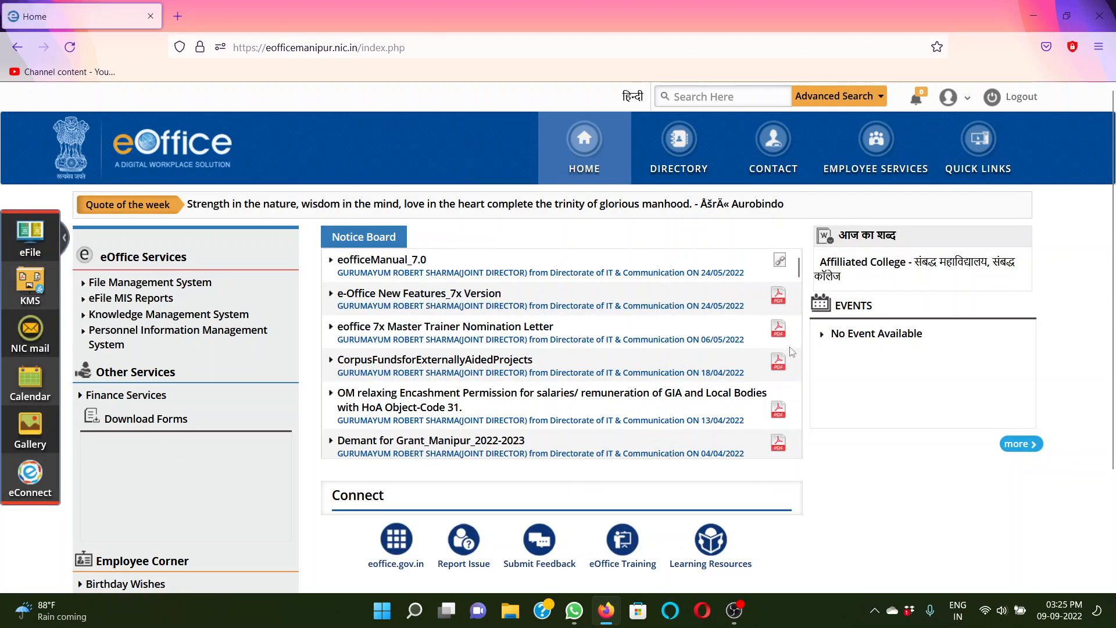
# Open the File Management System from the eOffice services and start browsing and diarising a new electronic receipt
pyautogui.click(156, 285)
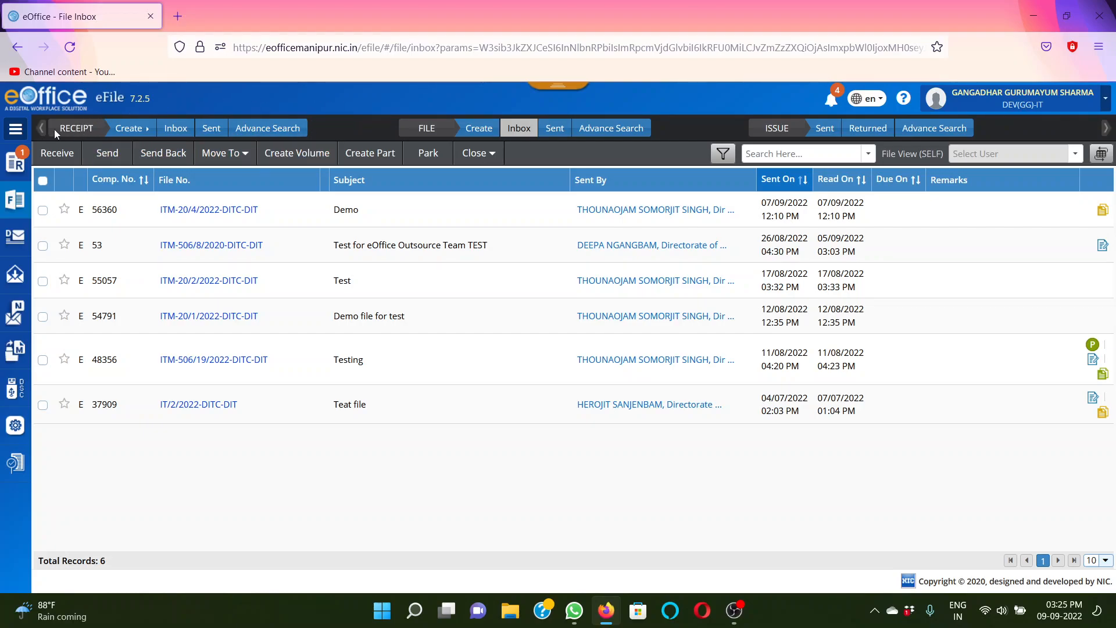
pyautogui.click(17, 168)
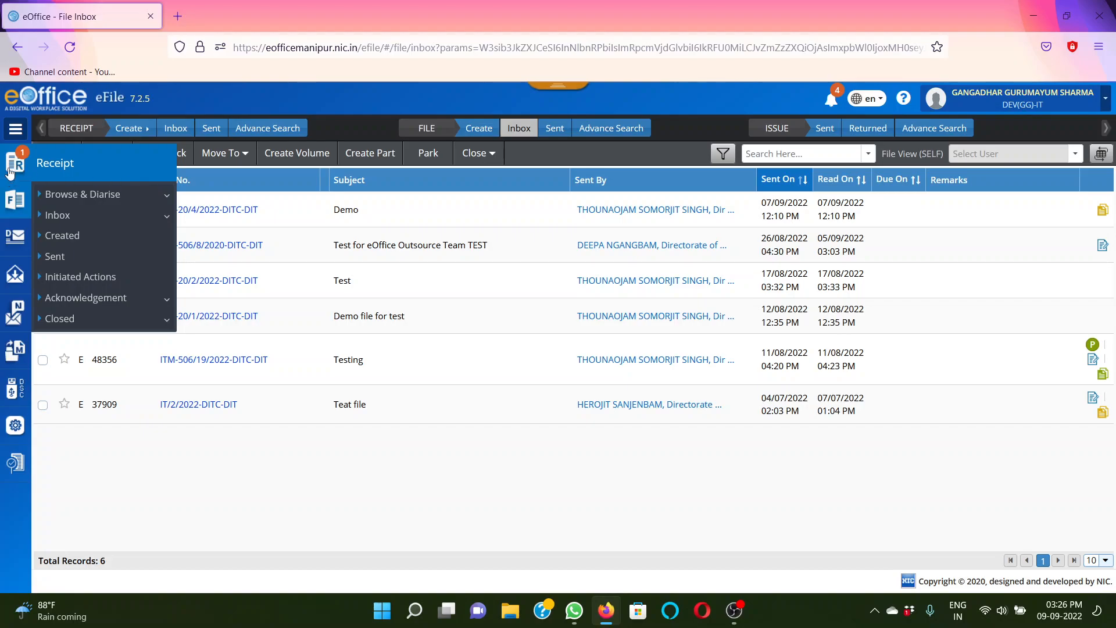
pyautogui.click(19, 166)
pyautogui.click(18, 165)
pyautogui.click(112, 198)
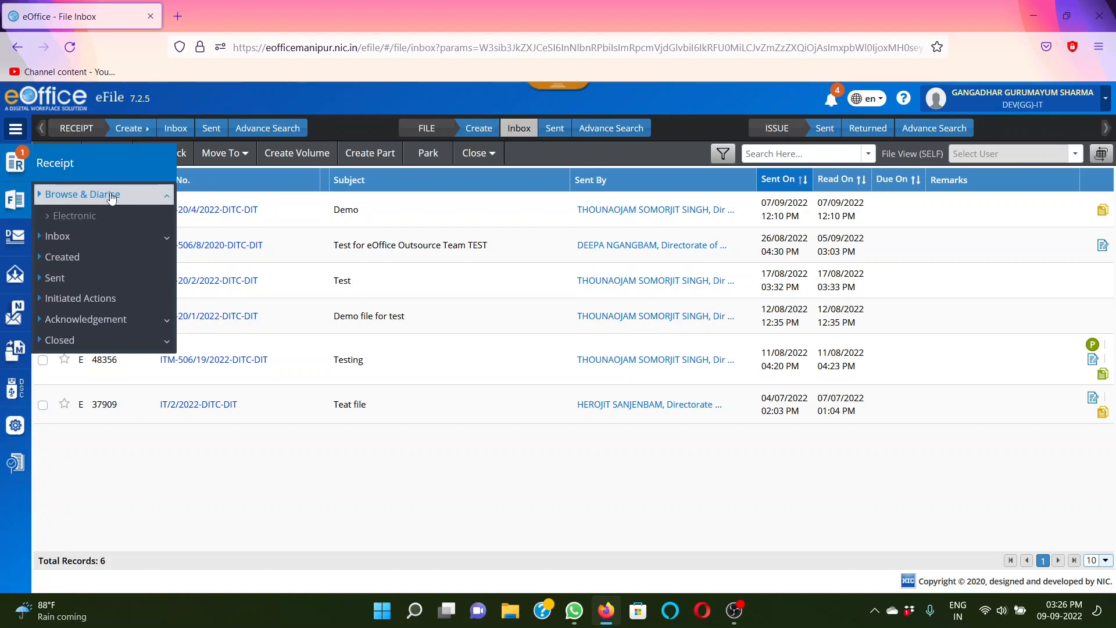
pyautogui.click(84, 219)
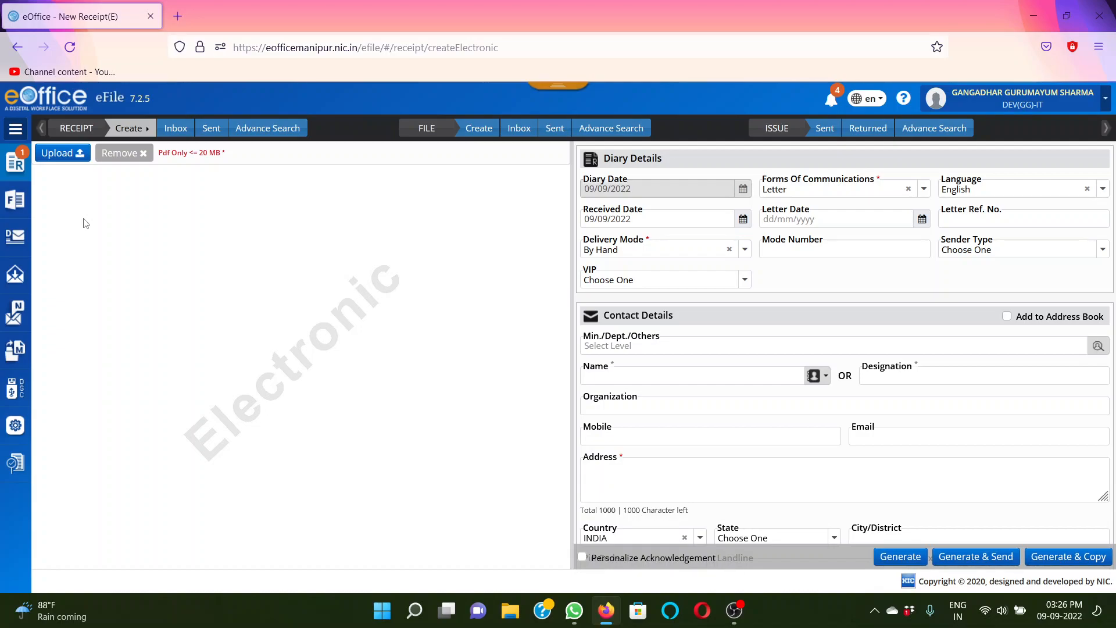
# Reload the blank form for creating an electronic receipt
pyautogui.click(148, 134)
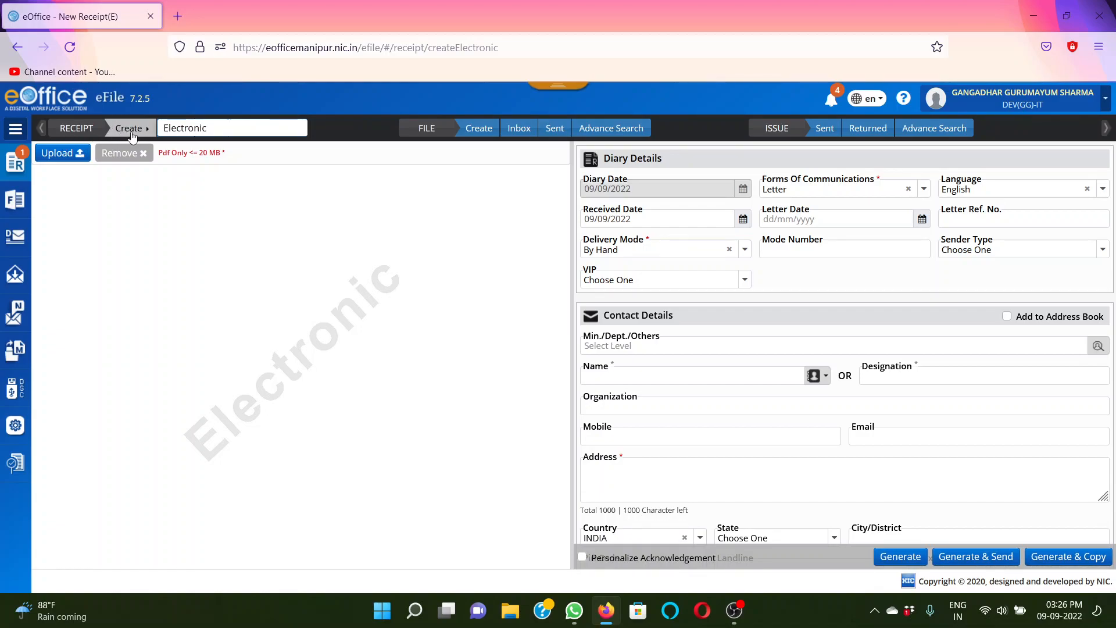
pyautogui.click(132, 135)
pyautogui.click(132, 135)
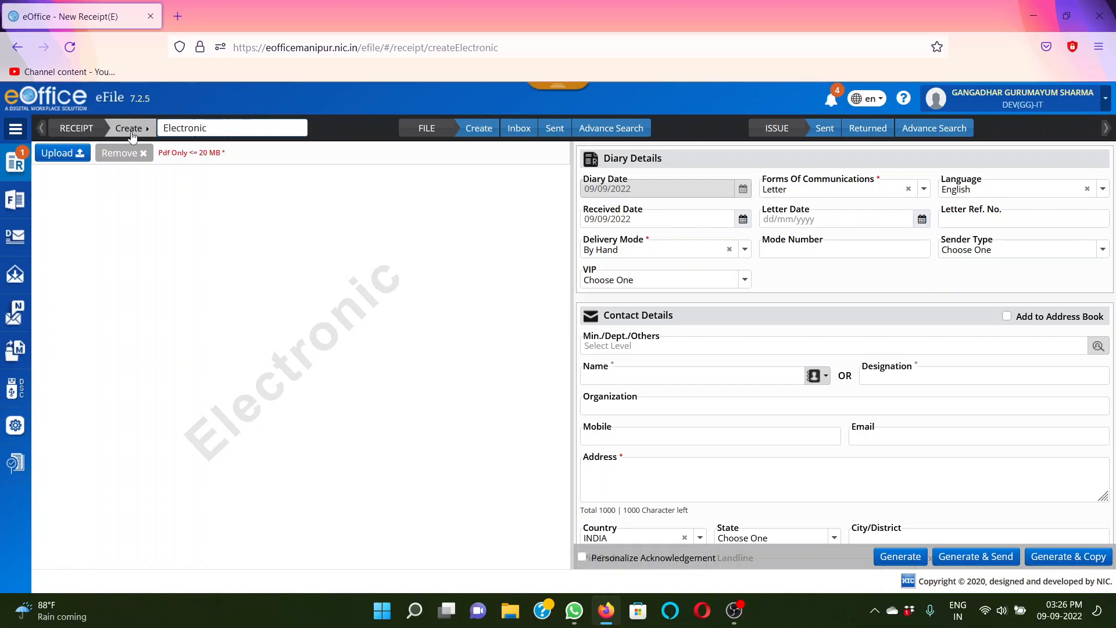
pyautogui.click(194, 132)
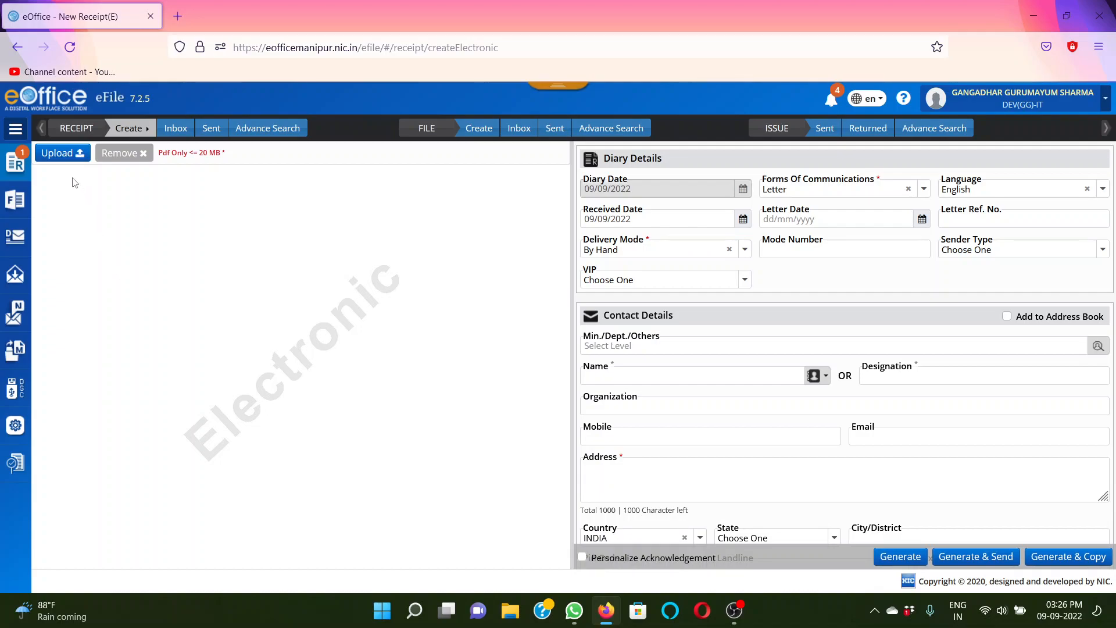
# Upload the DEMO PDF from the Downloads folder as the receipt's document
pyautogui.click(72, 154)
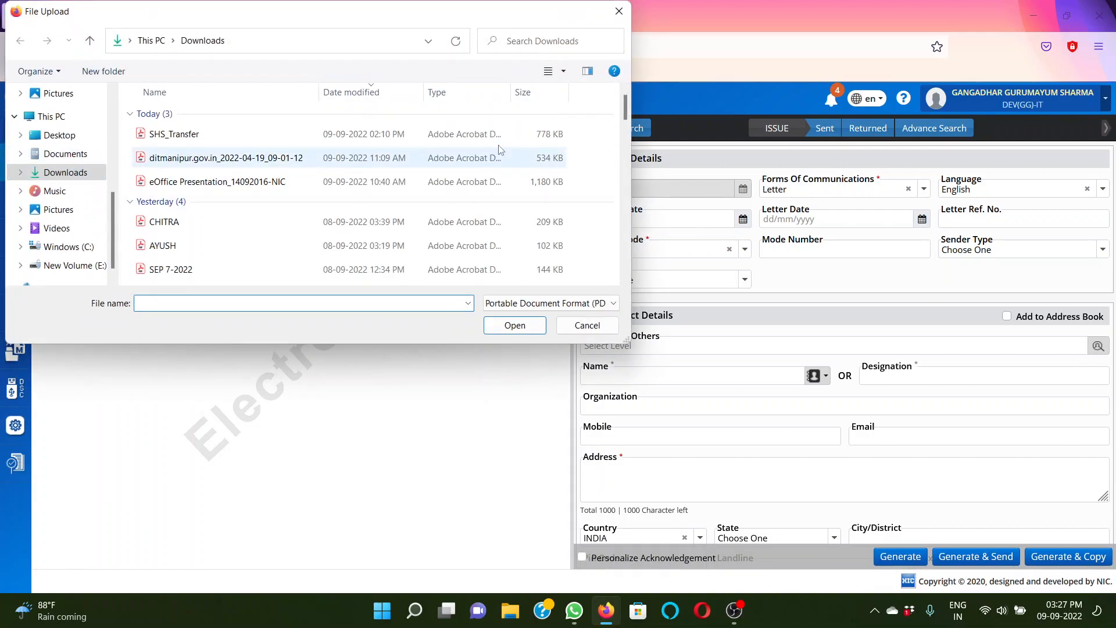
pyautogui.moveTo(627, 108); pyautogui.dragTo(629, 127)
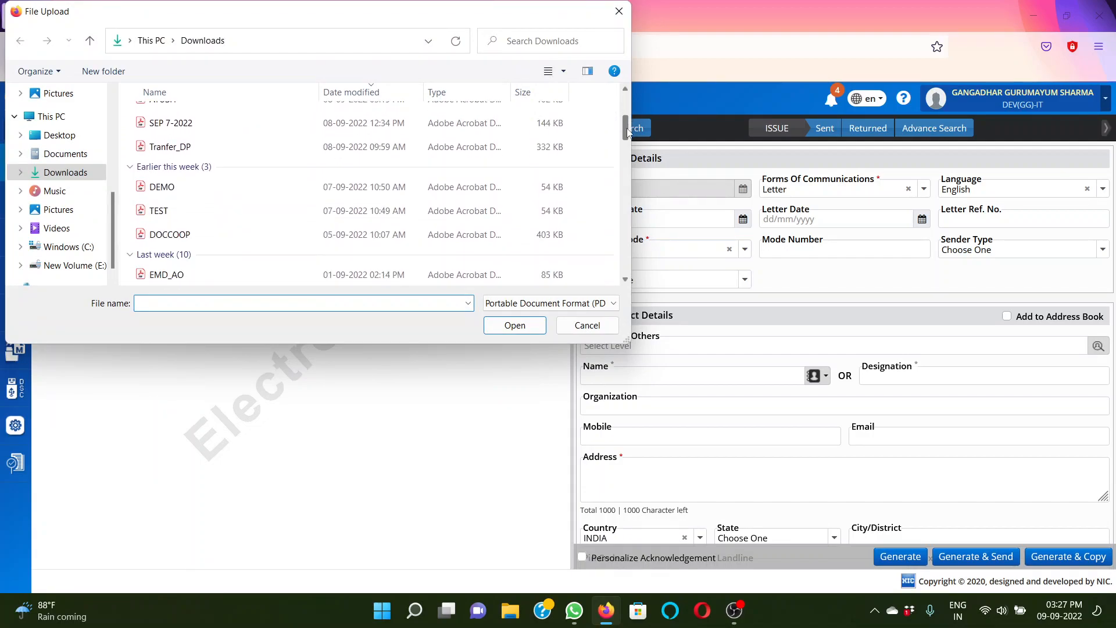
pyautogui.click(217, 185)
pyautogui.click(515, 326)
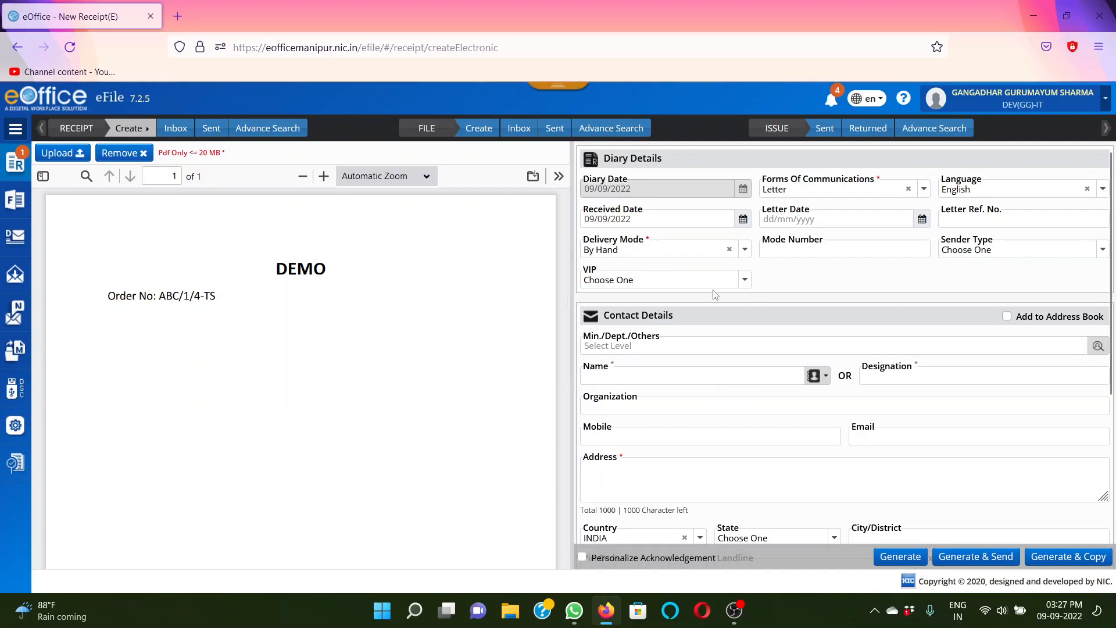
# Choose Letter as the form of communication and English as the language in the diary details
pyautogui.moveTo(643, 194); pyautogui.dragTo(577, 191)
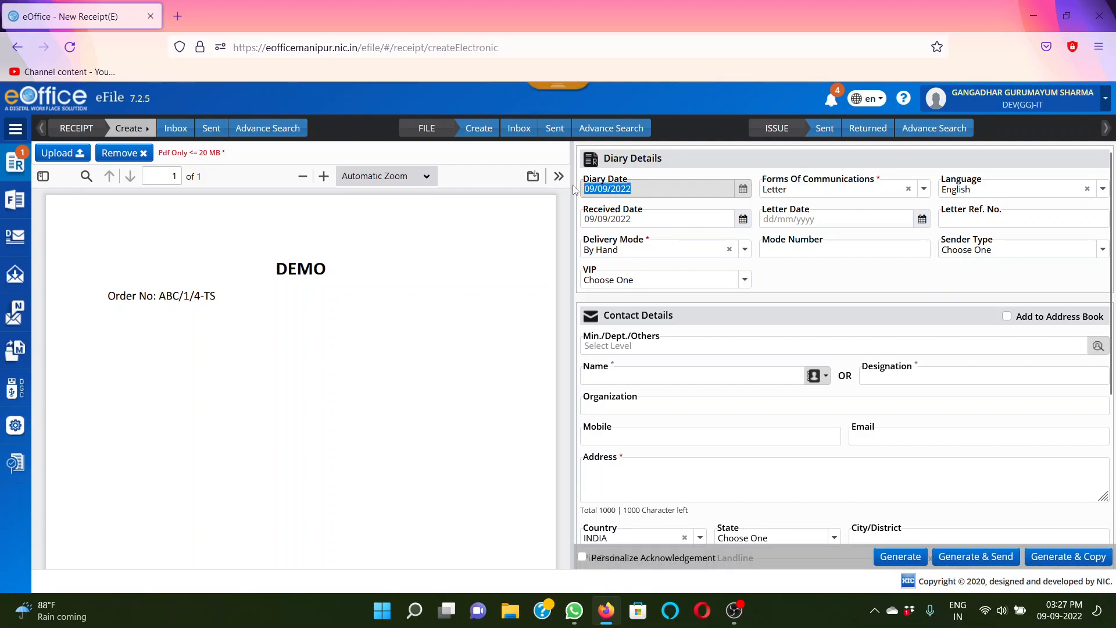
pyautogui.click(642, 205)
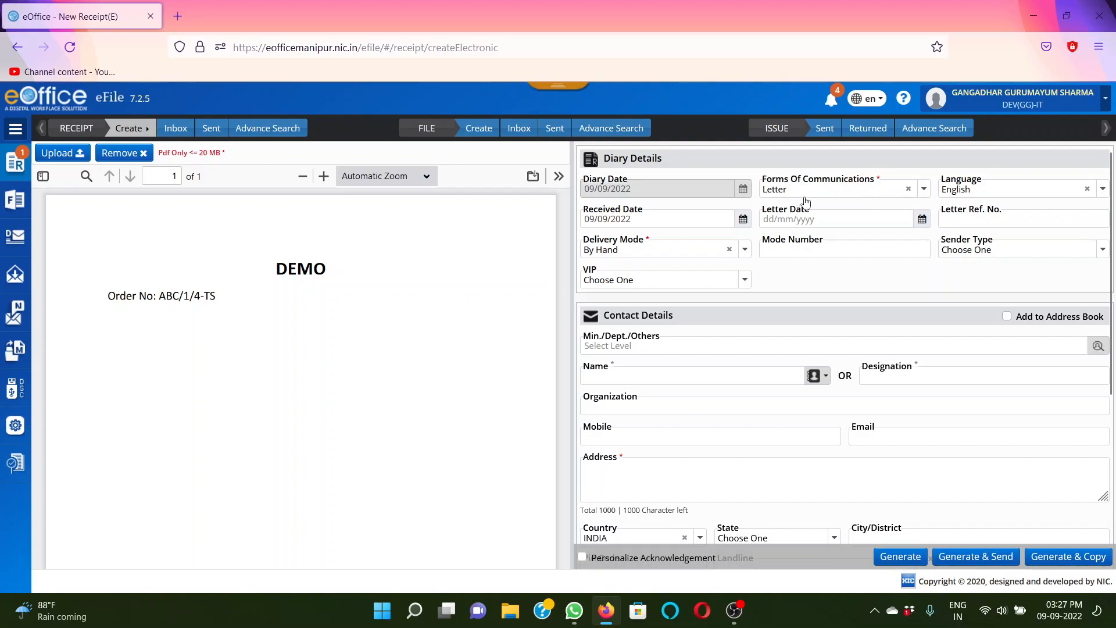
pyautogui.click(826, 191)
pyautogui.moveTo(926, 303)
pyautogui.mouseDown()
pyautogui.moveTo(926, 337)
pyautogui.moveTo(926, 319)
pyautogui.mouseUp()
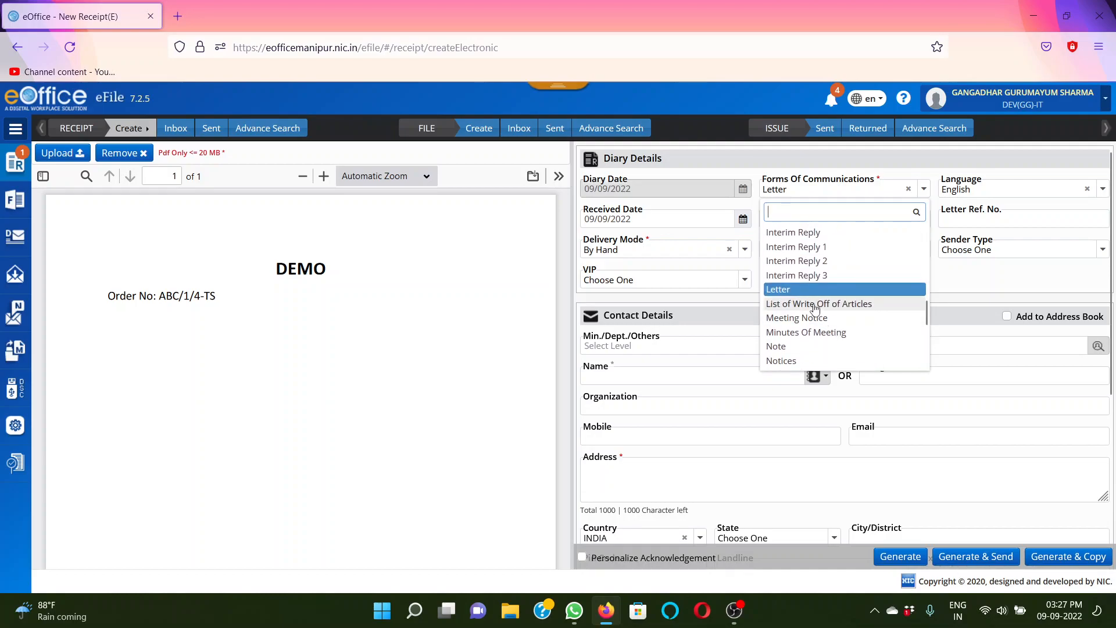
pyautogui.click(787, 291)
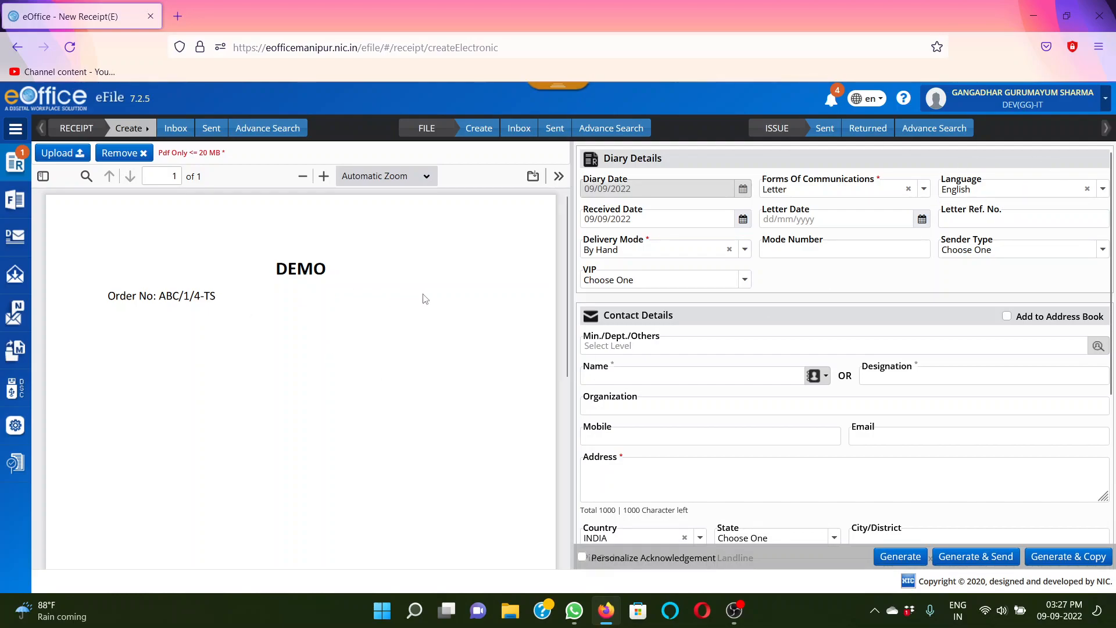
pyautogui.click(1015, 191)
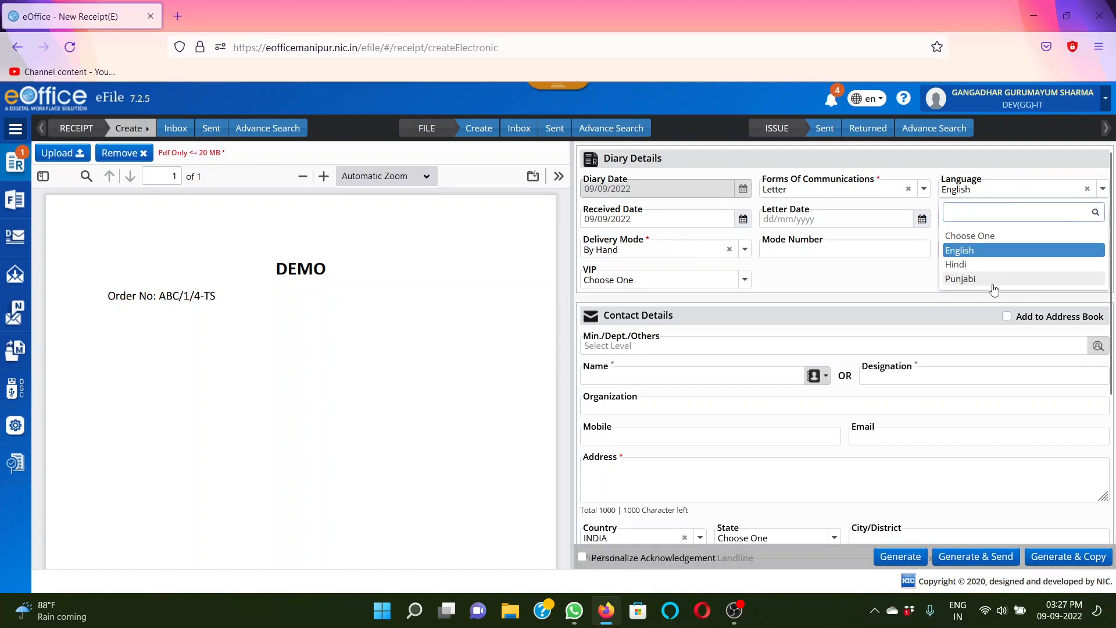
pyautogui.click(966, 252)
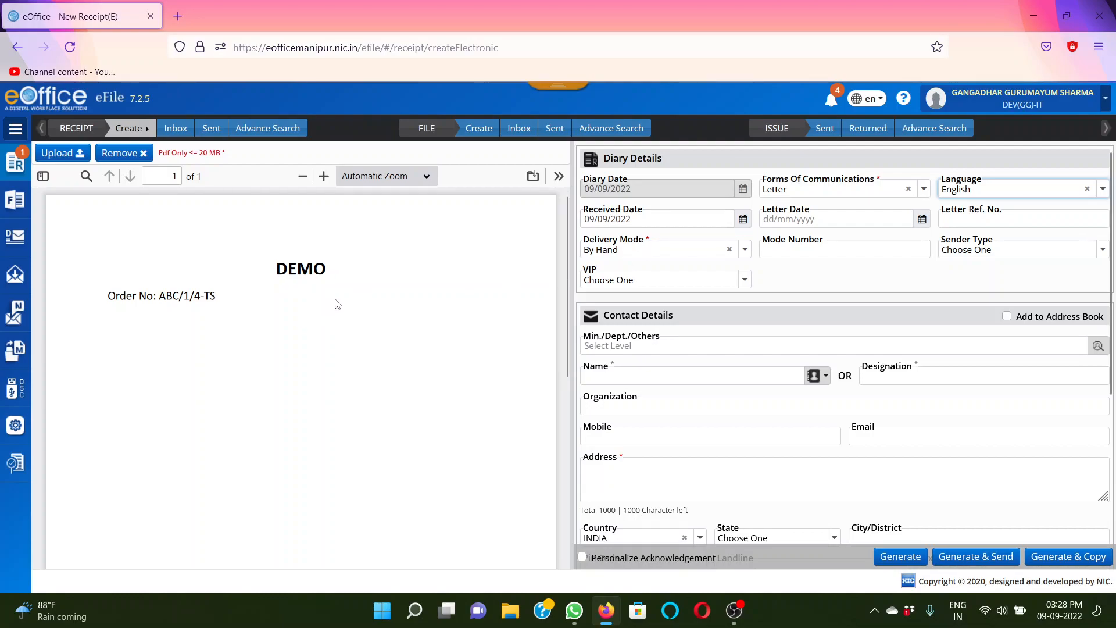
# Keep the received date at 09/09/2022 and set the letter date to 06/09/2022
pyautogui.click(658, 222)
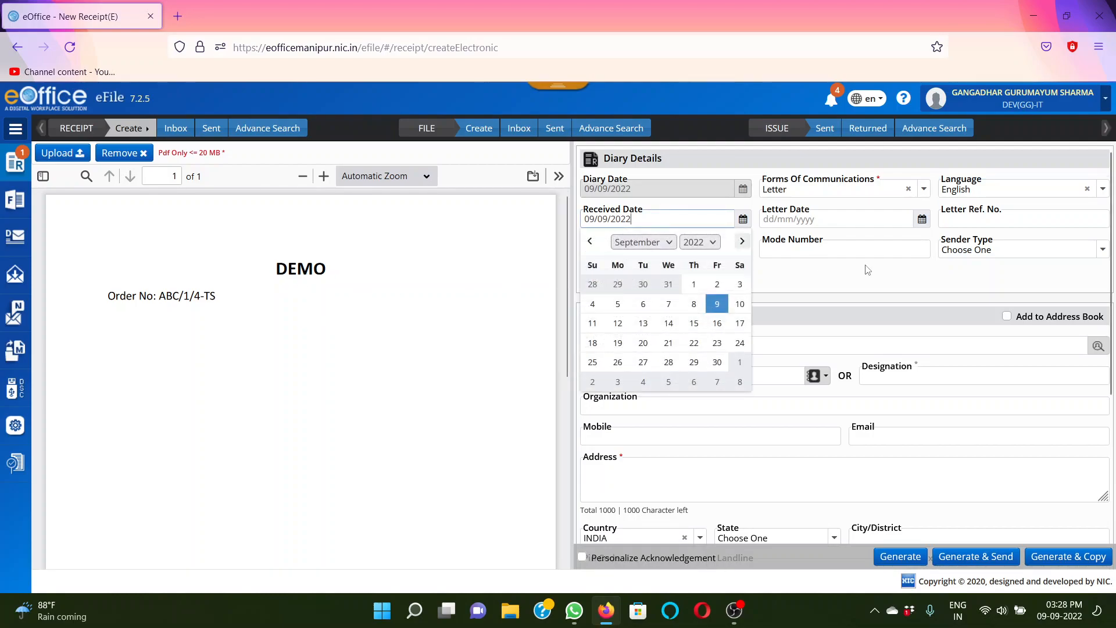
pyautogui.click(897, 286)
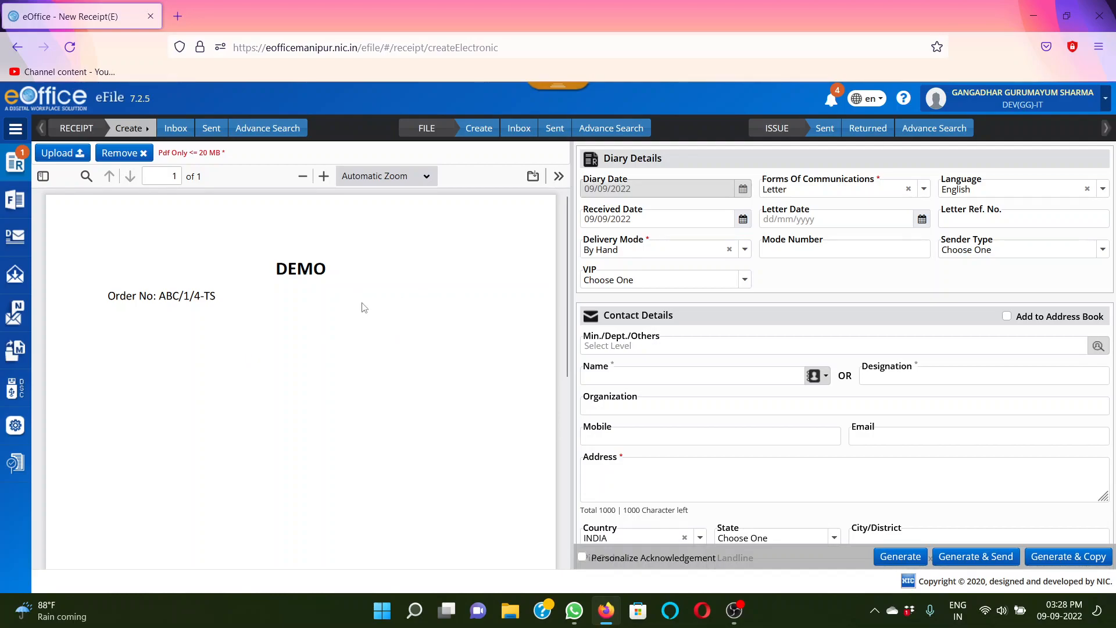
pyautogui.click(921, 219)
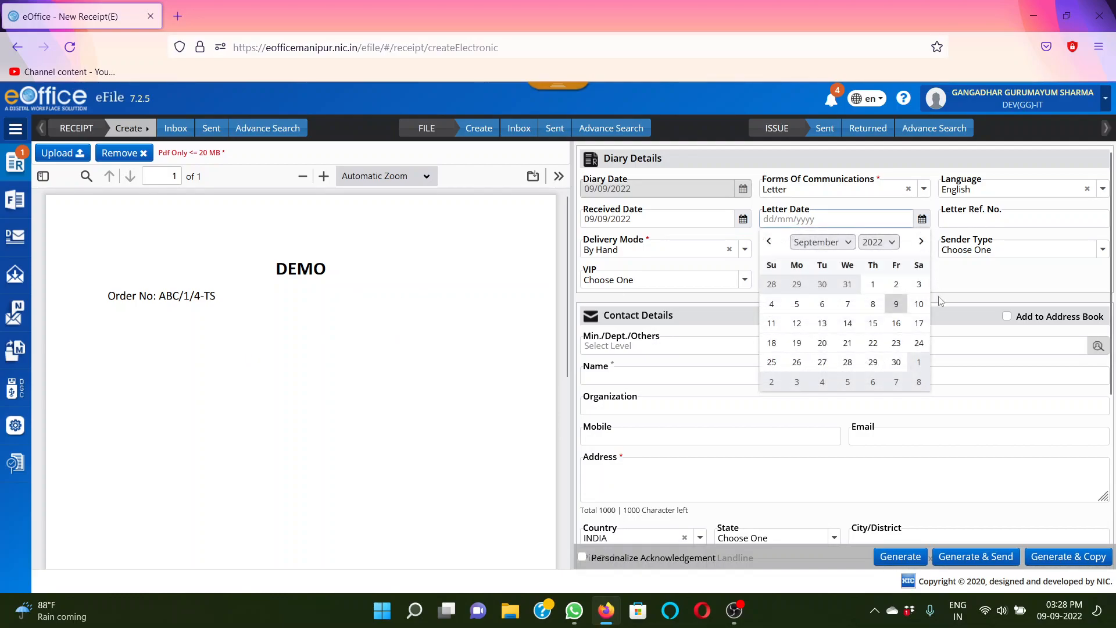
pyautogui.click(822, 303)
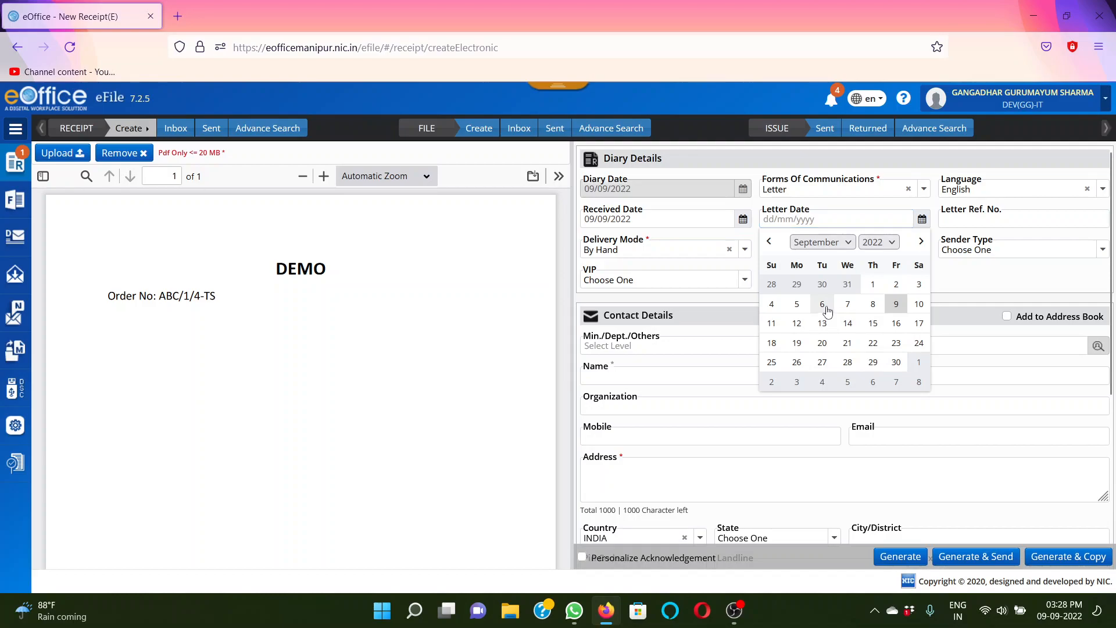
# Copy the order number from the uploaded DEMO letter into the letter reference number
pyautogui.click(962, 223)
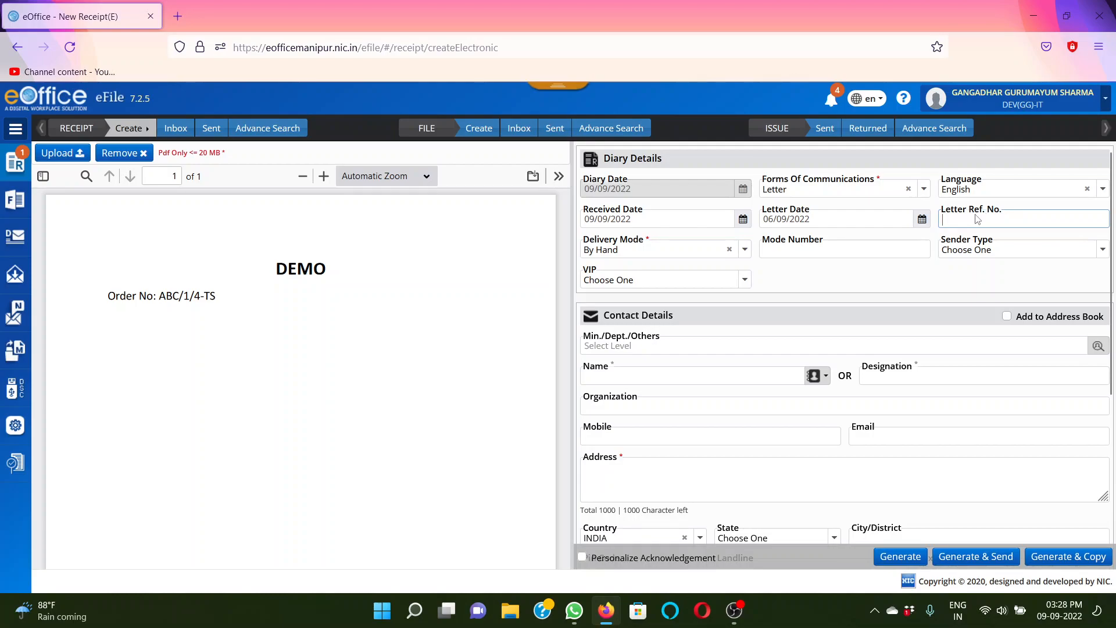
pyautogui.moveTo(162, 295); pyautogui.dragTo(216, 297)
pyautogui.hotkey('ctrl', 'c')
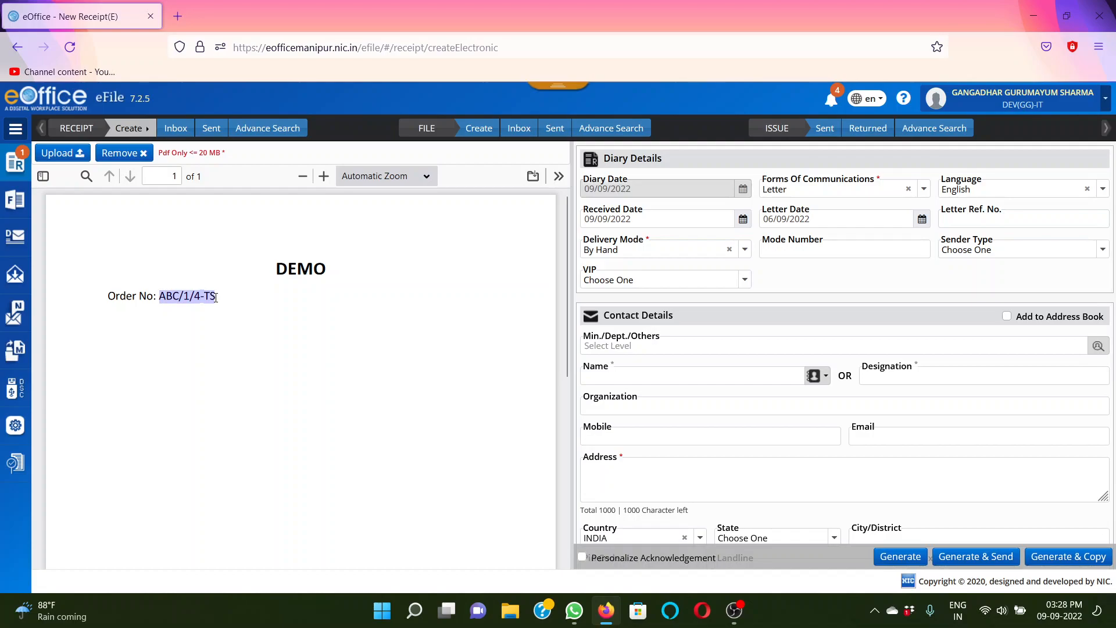
pyautogui.click(982, 223)
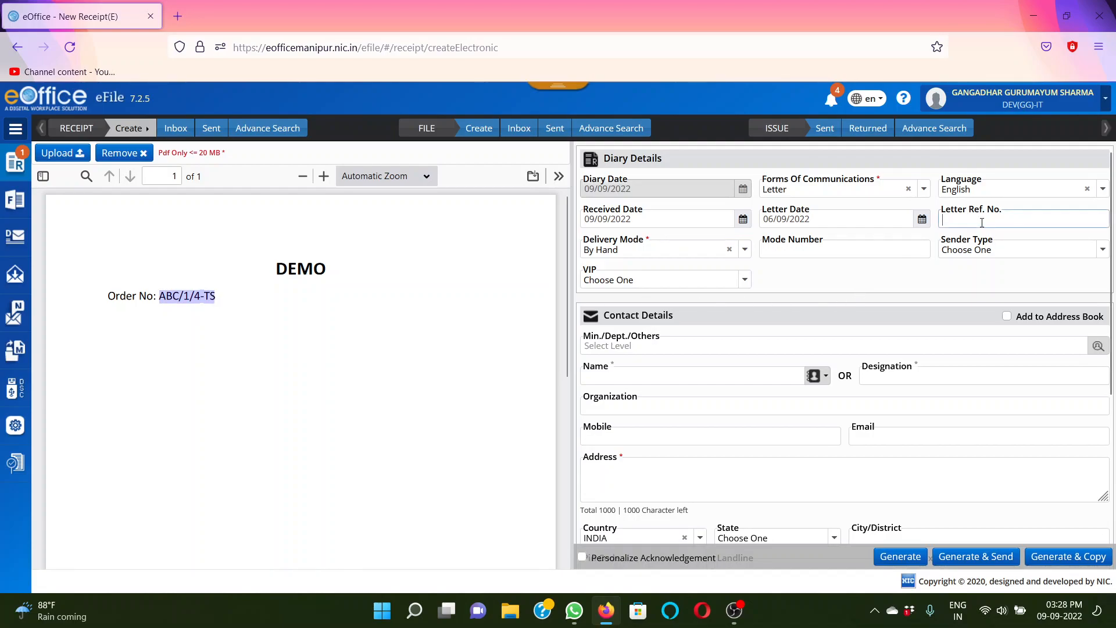
pyautogui.hotkey('ctrl', 'v')
pyautogui.click(799, 281)
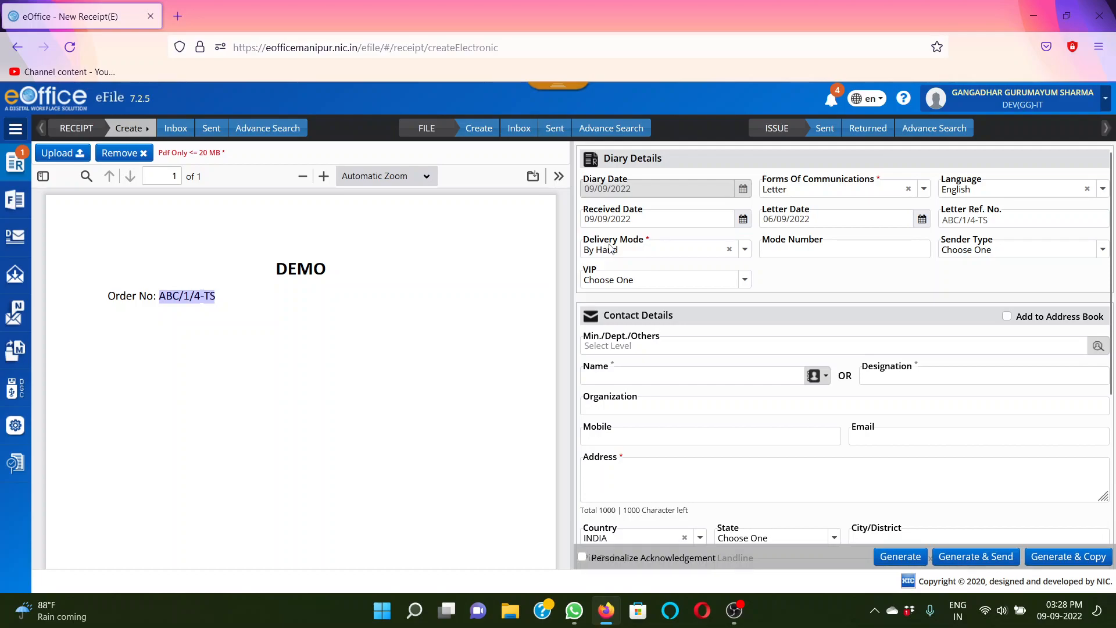
# Select By Hand as the delivery mode in the diary details and leave the mode number empty
pyautogui.click(745, 250)
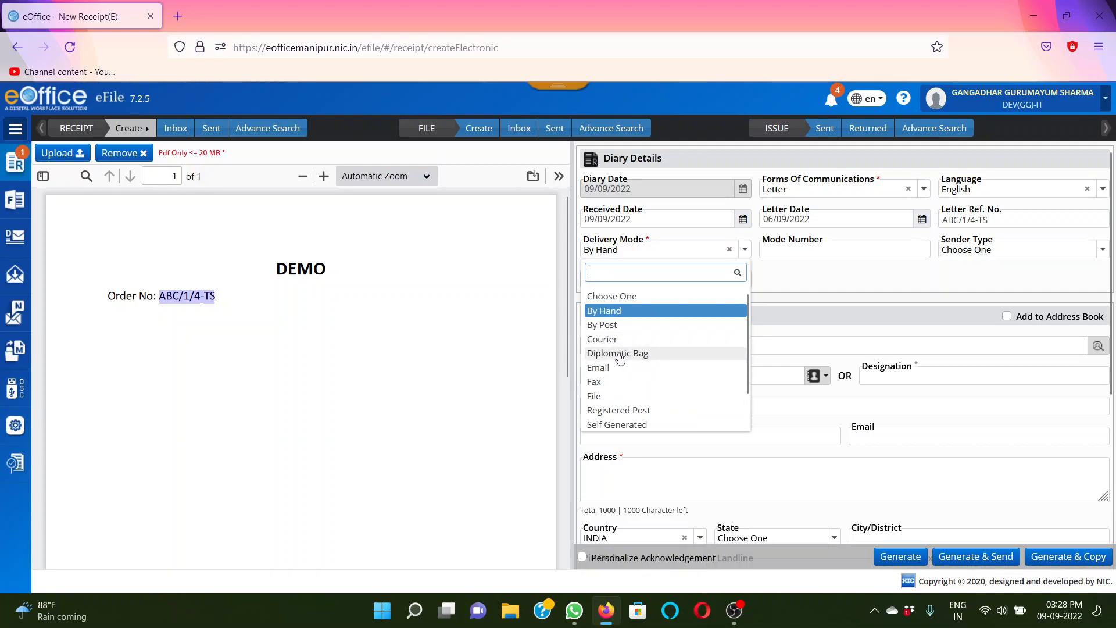
pyautogui.click(611, 316)
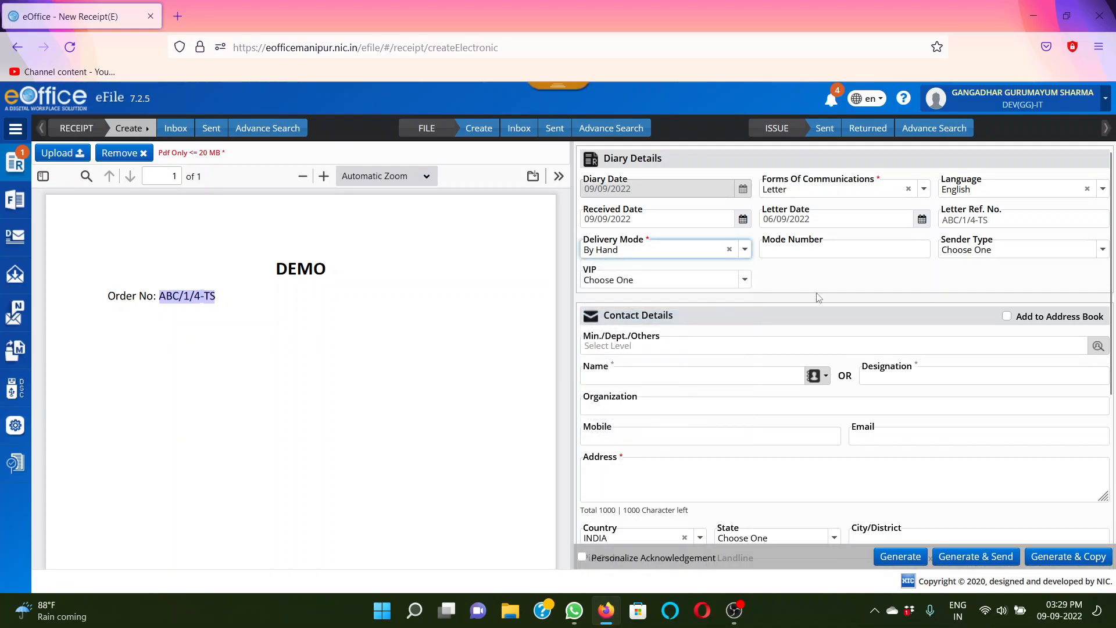
pyautogui.click(798, 249)
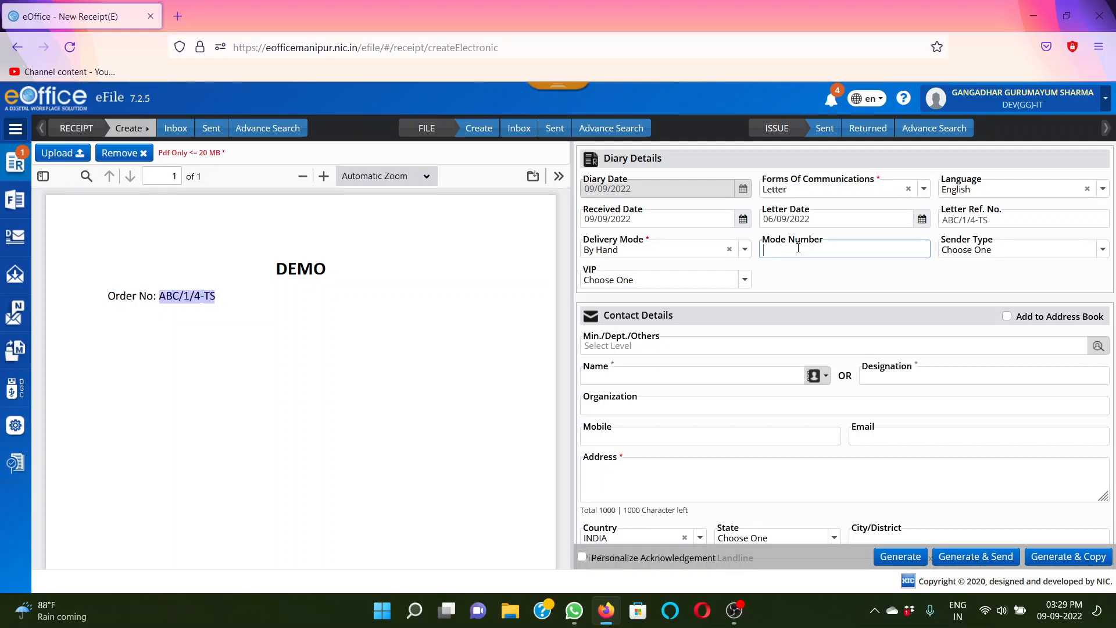
pyautogui.click(843, 271)
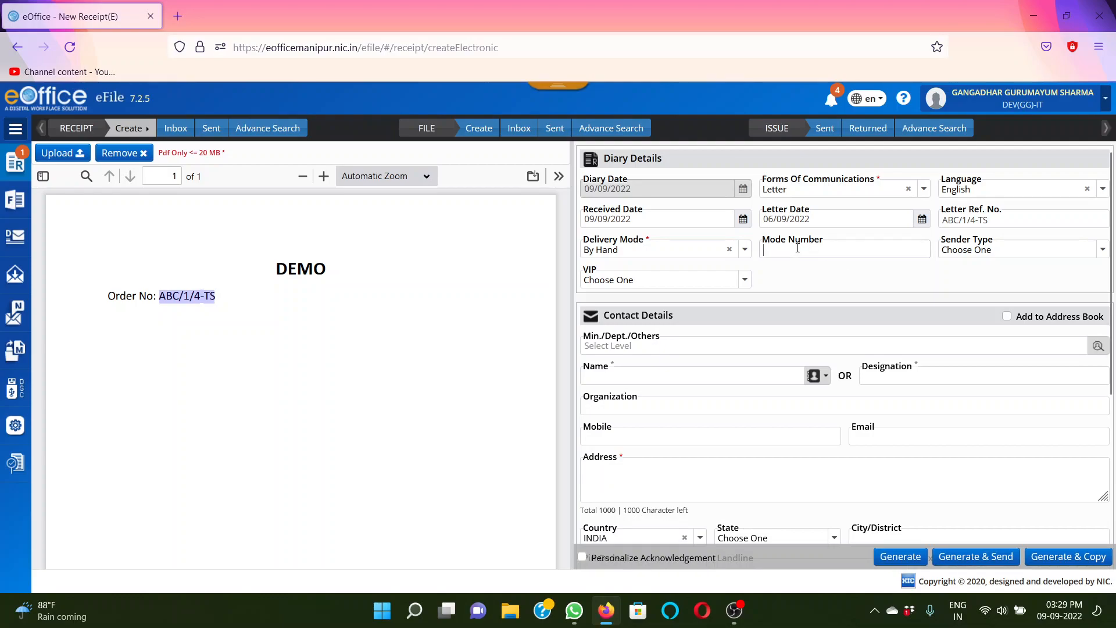
pyautogui.click(814, 273)
# Review the available sender types in the diary details without selecting one
pyautogui.click(996, 250)
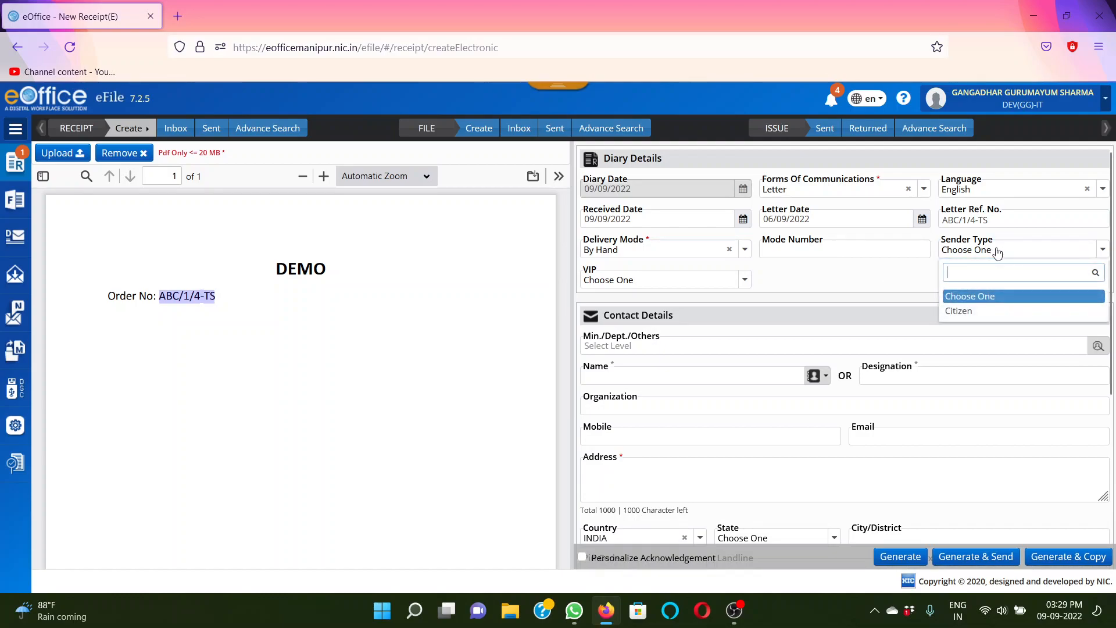
pyautogui.click(892, 291)
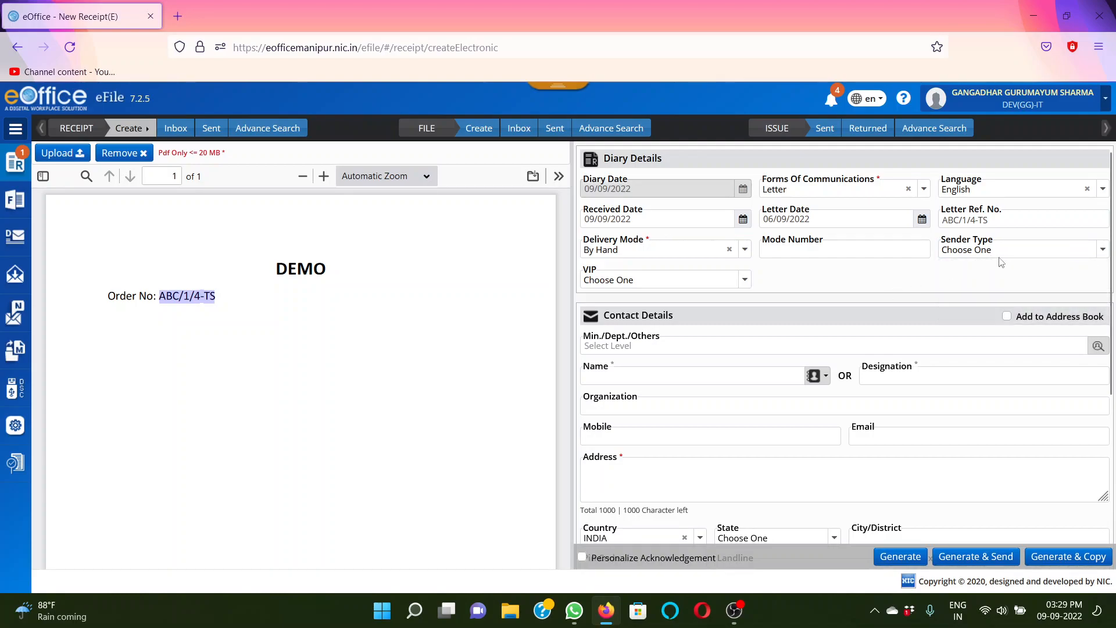
pyautogui.click(1064, 249)
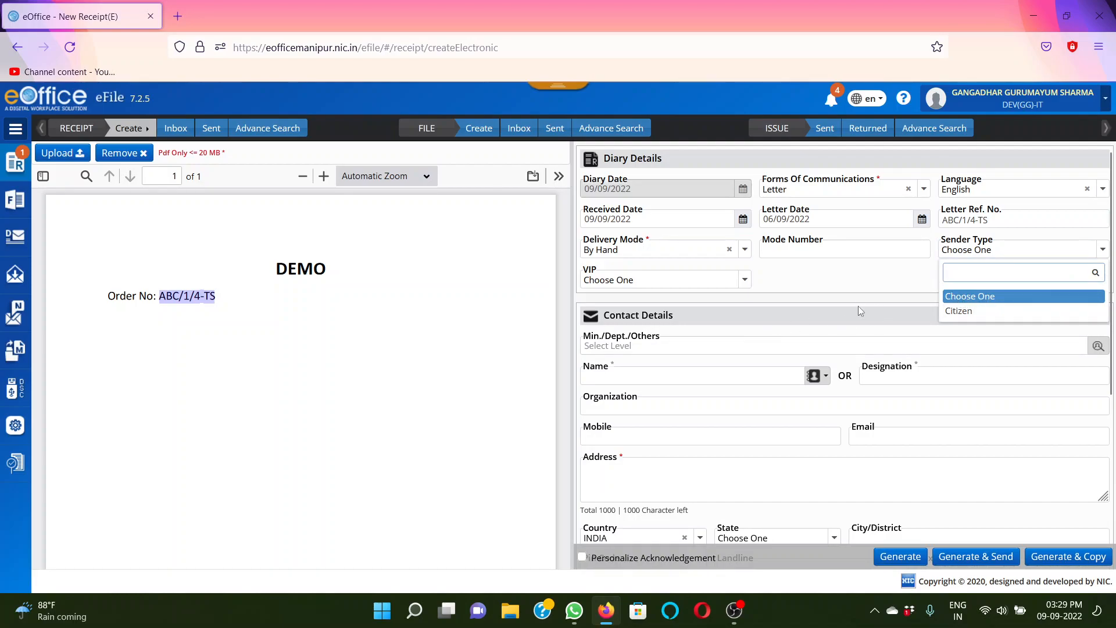
pyautogui.click(875, 283)
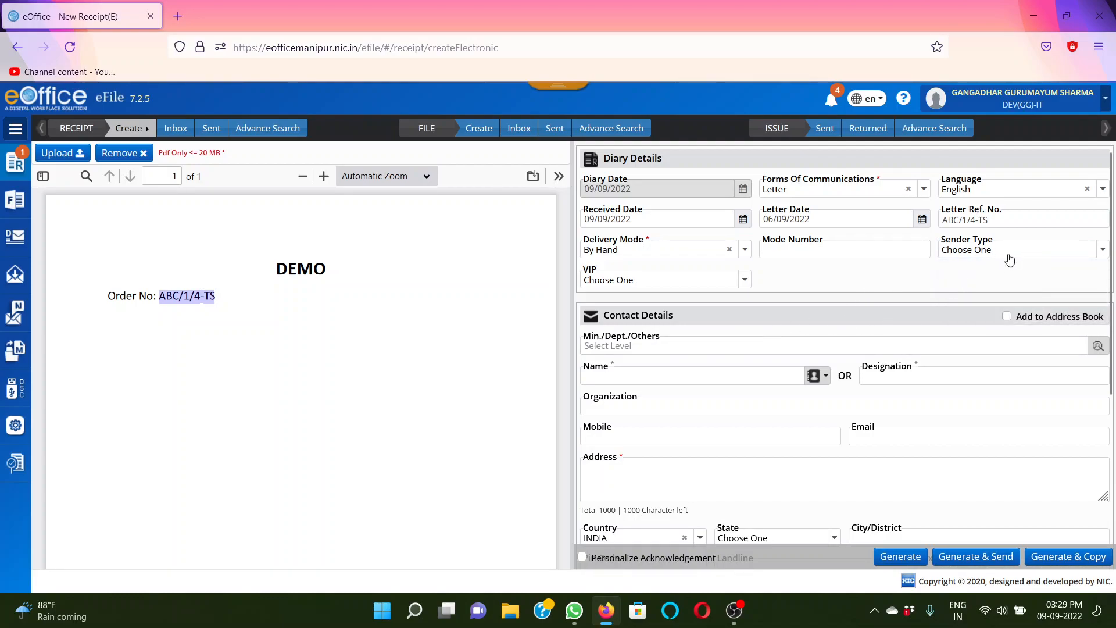
pyautogui.click(1010, 256)
pyautogui.click(859, 271)
# Look through the VIP options in the diary details and keep the selection at Choose One
pyautogui.click(745, 282)
pyautogui.moveTo(747, 337); pyautogui.dragTo(750, 437)
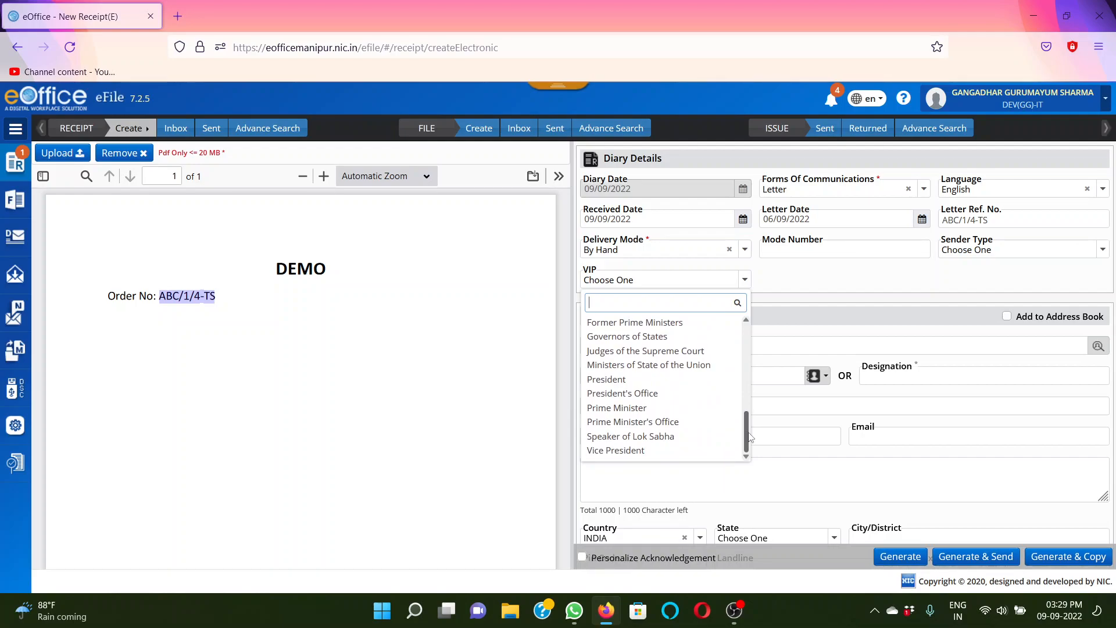
pyautogui.moveTo(746, 431); pyautogui.dragTo(754, 324)
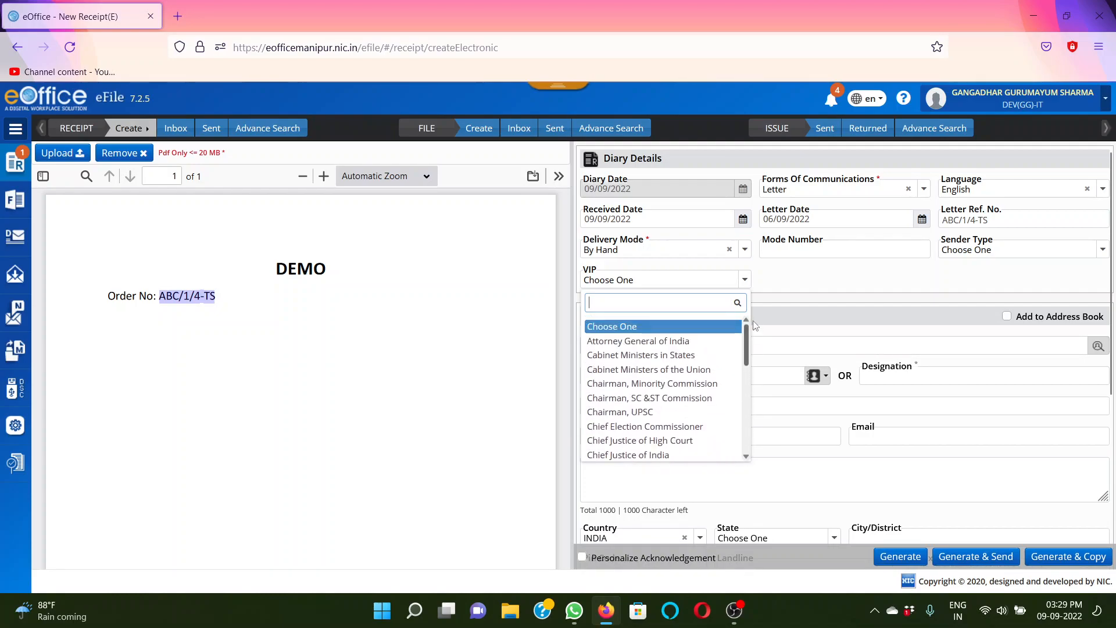
pyautogui.click(614, 329)
pyautogui.click(897, 265)
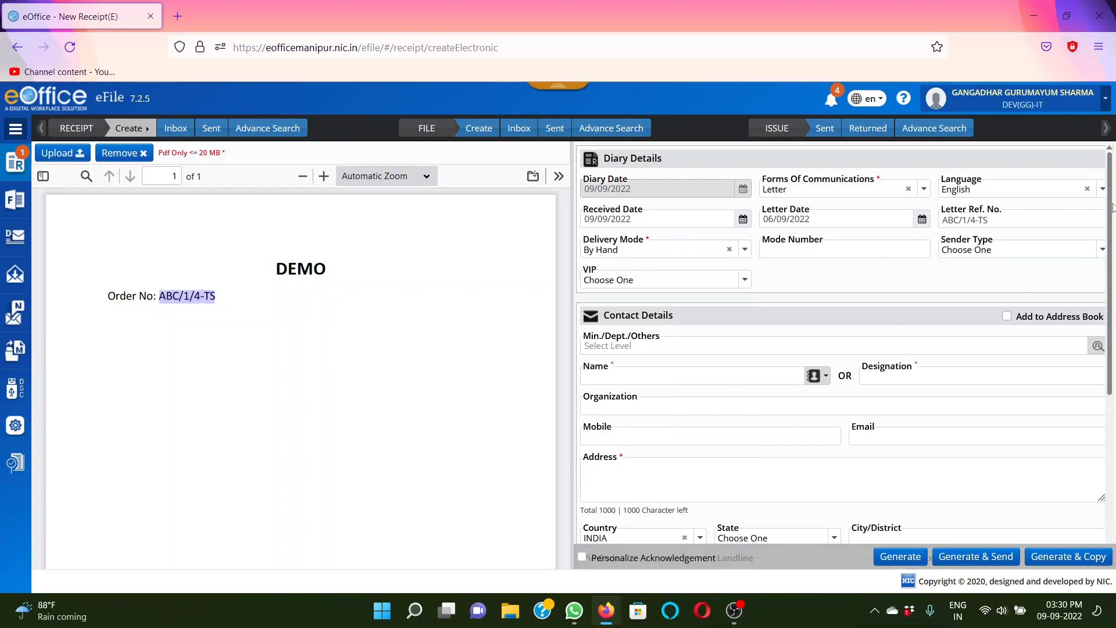
# Look through the ministries and departments offered for the contact details, and close the list without selecting any
pyautogui.scroll(-2, 1113, 232)
pyautogui.scroll(-3, 1112, 233)
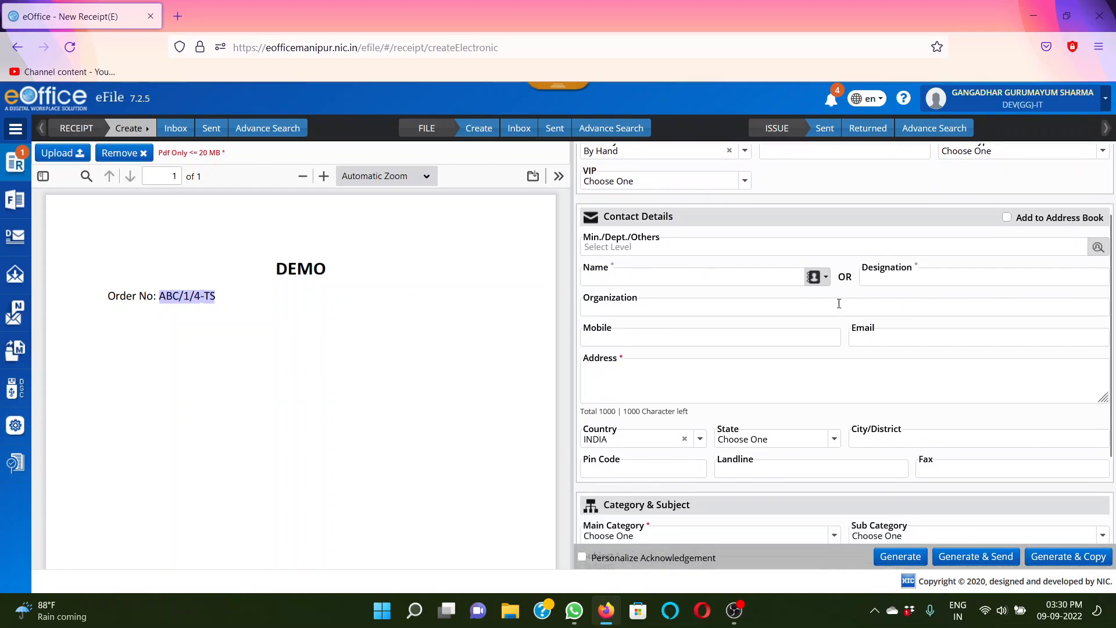
pyautogui.click(1100, 249)
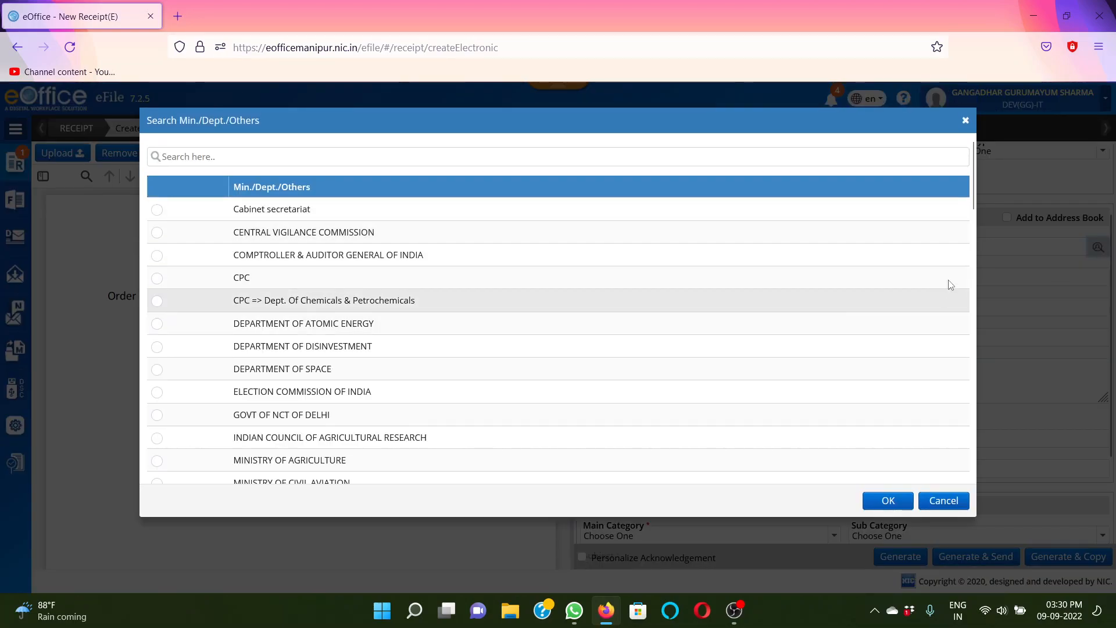
pyautogui.moveTo(973, 187)
pyautogui.mouseDown()
pyautogui.moveTo(965, 456)
pyautogui.moveTo(974, 178)
pyautogui.mouseUp()
pyautogui.click(950, 505)
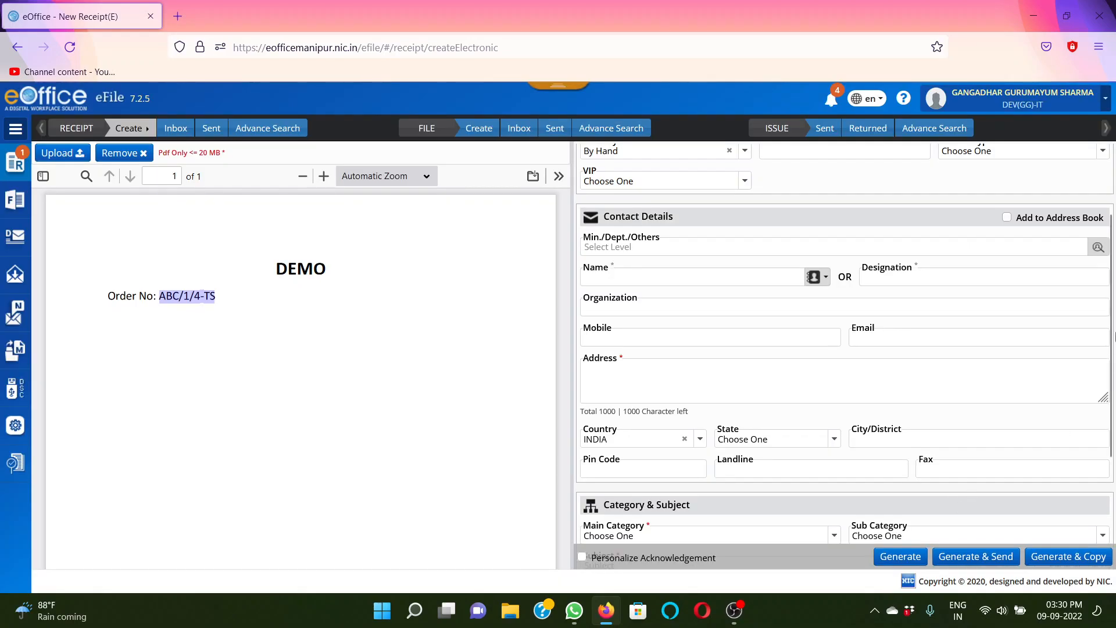
# Enter the contact's name, with Application Analyst as the designation and IT as the organization
pyautogui.moveTo(1112, 255); pyautogui.dragTo(1112, 221)
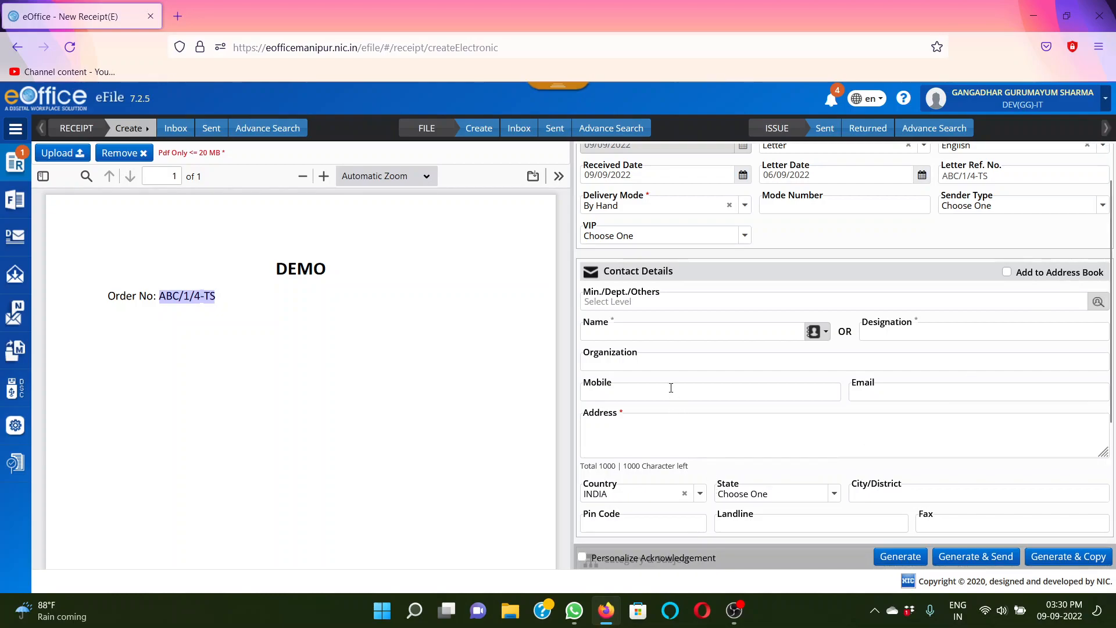
pyautogui.click(629, 332)
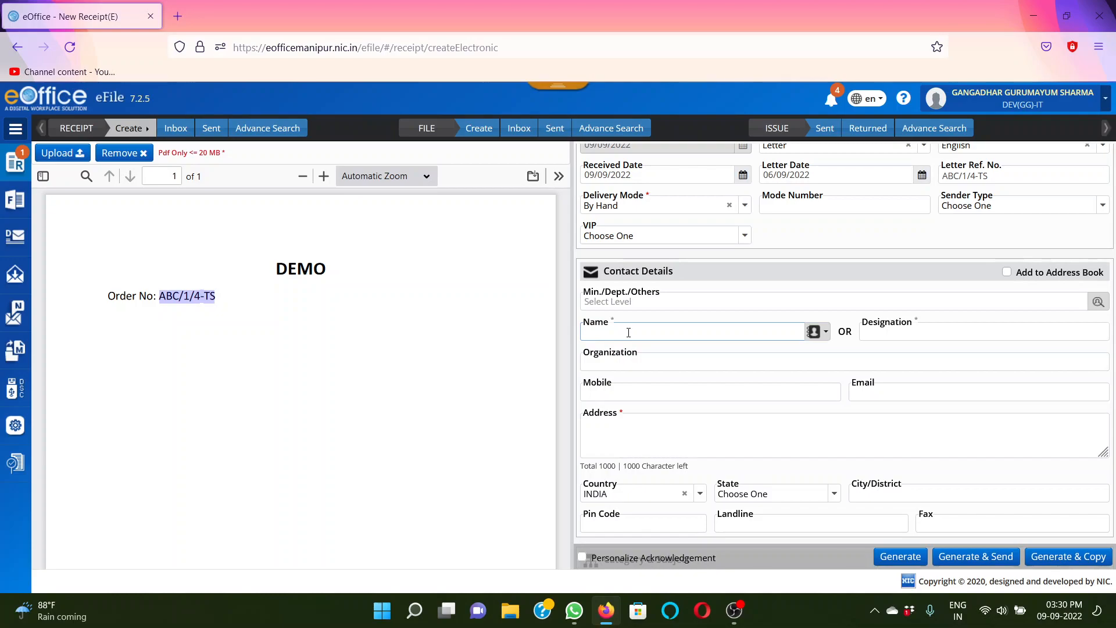
pyautogui.write('Shashikanta')
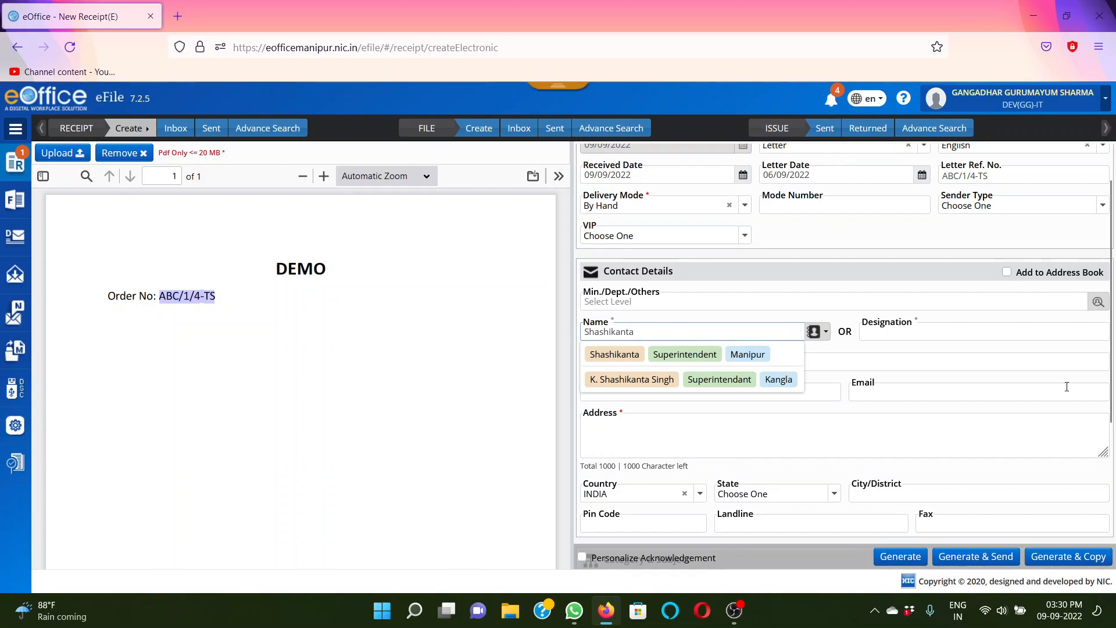
pyautogui.click(911, 331)
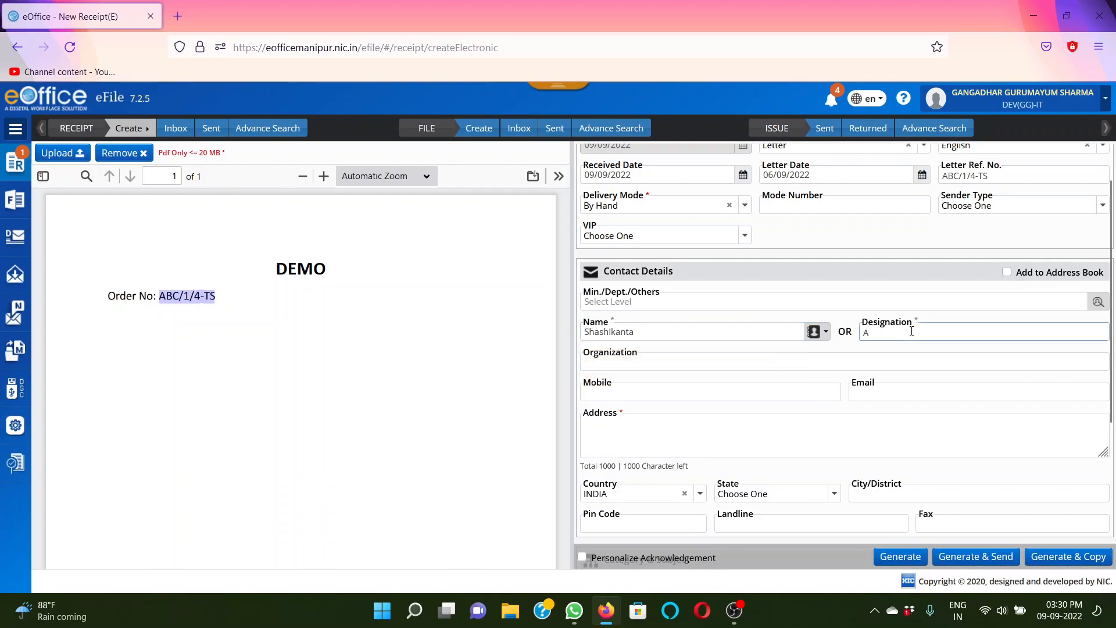
pyautogui.write('Analy')
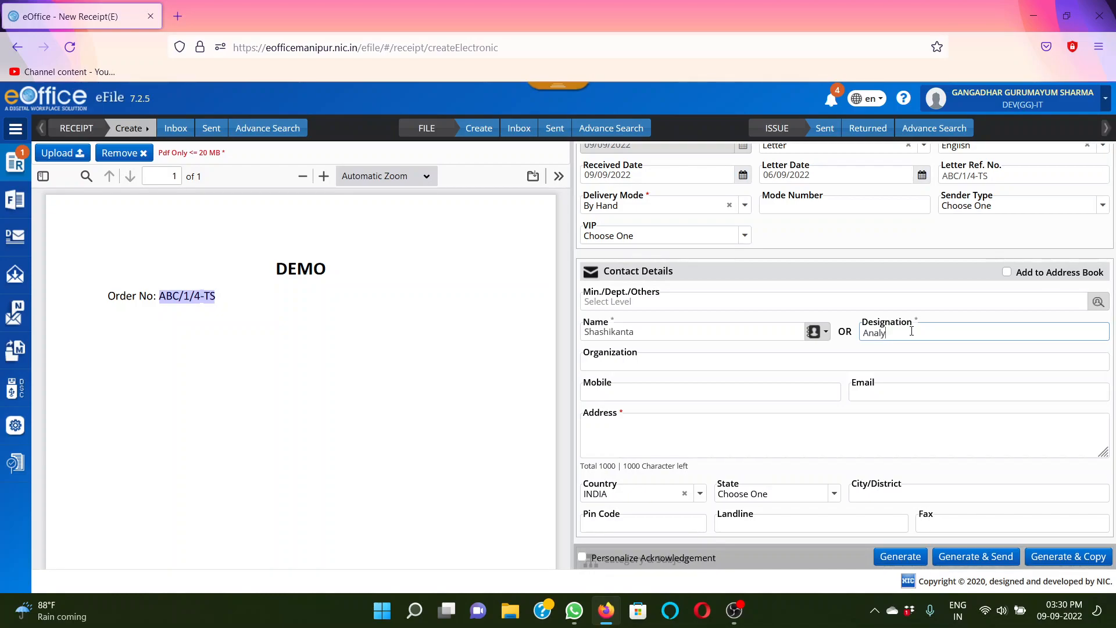
pyautogui.write('pplication Analyst')
pyautogui.click(730, 370)
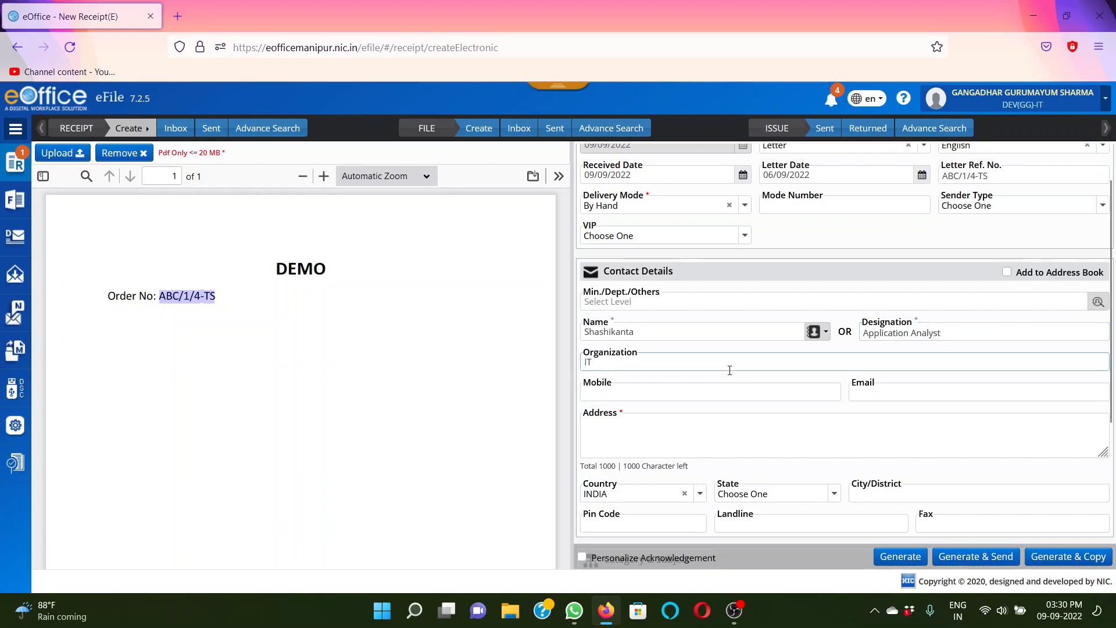
# Fill in the contact's mobile number and e-mail address
pyautogui.click(712, 395)
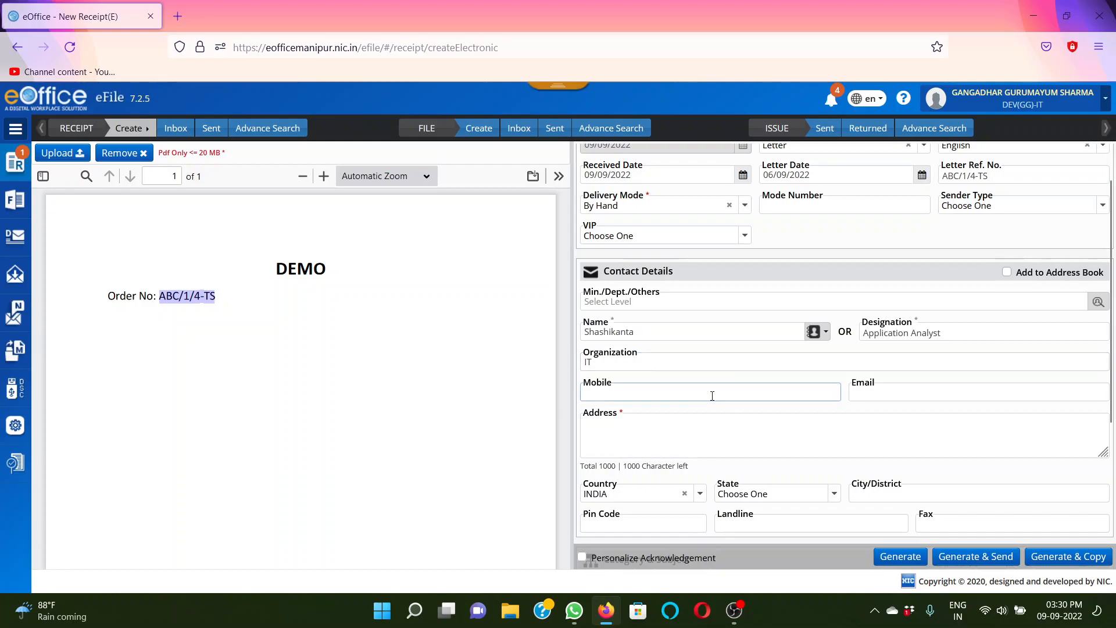
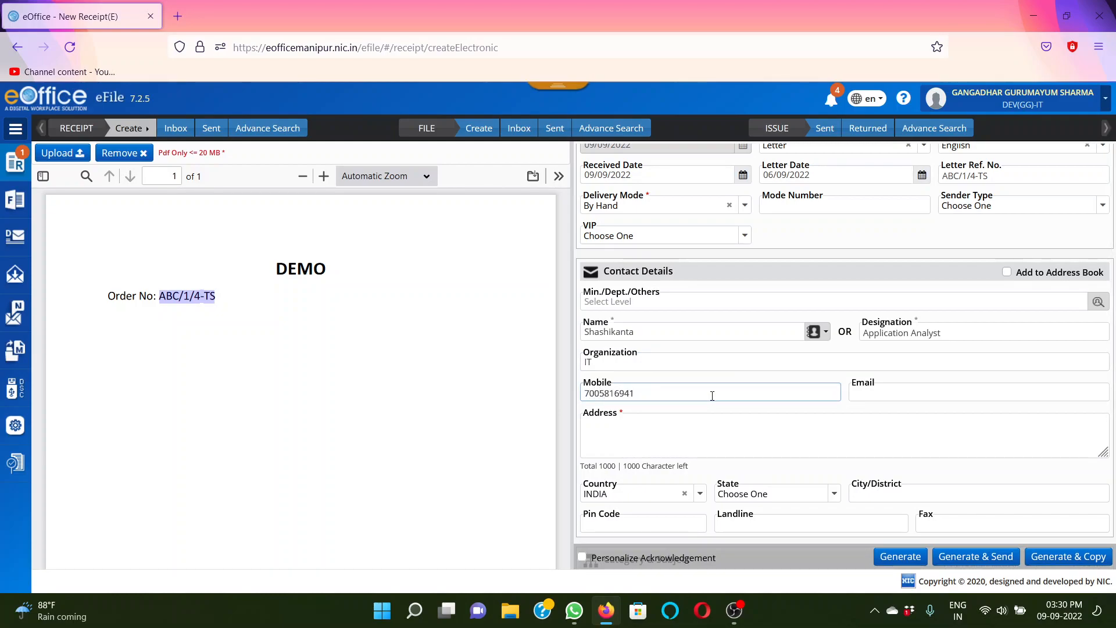
pyautogui.click(906, 397)
pyautogui.write('shash')
pyautogui.click(907, 410)
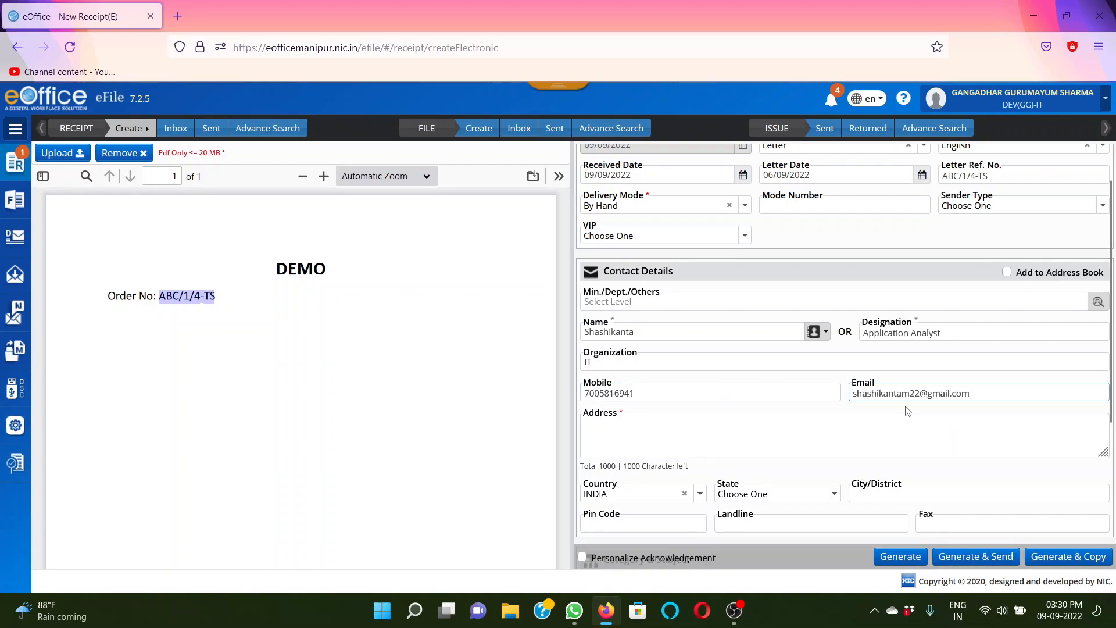
# Enter the contact's address and choose Manipur as the state
pyautogui.click(694, 444)
pyautogui.write('Kakwa')
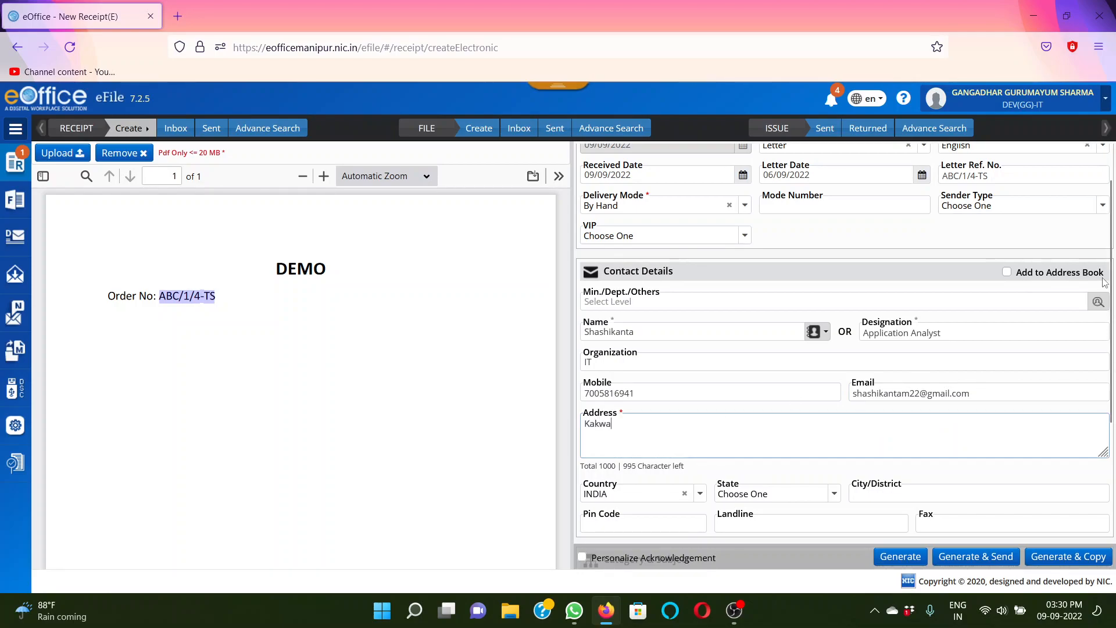
pyautogui.scroll(-3, 666, 458)
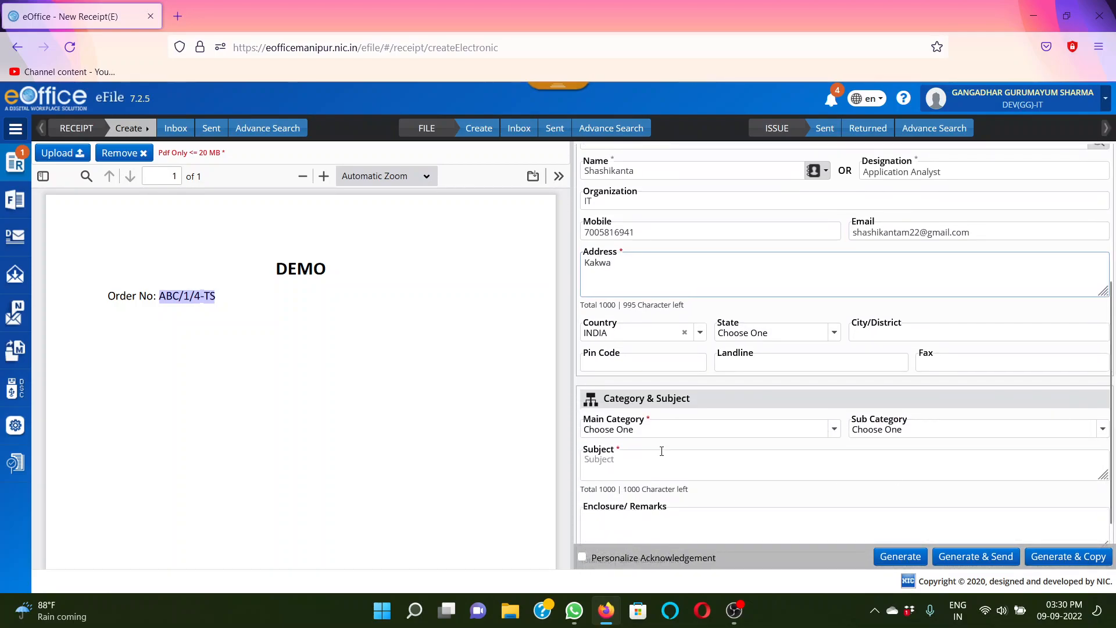
pyautogui.click(761, 335)
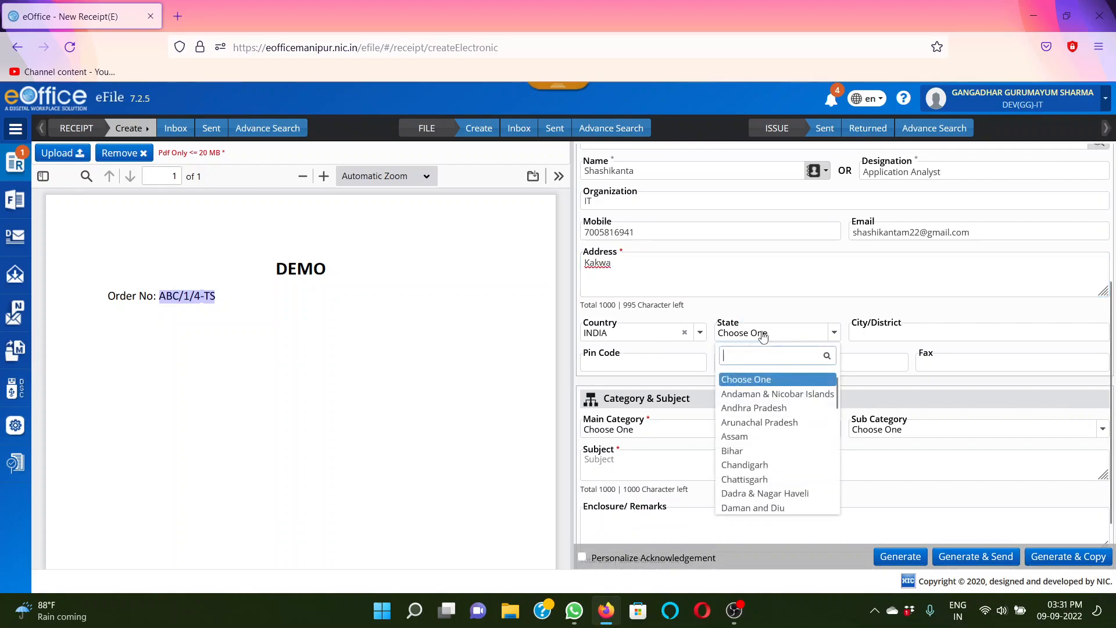
pyautogui.write('manipur')
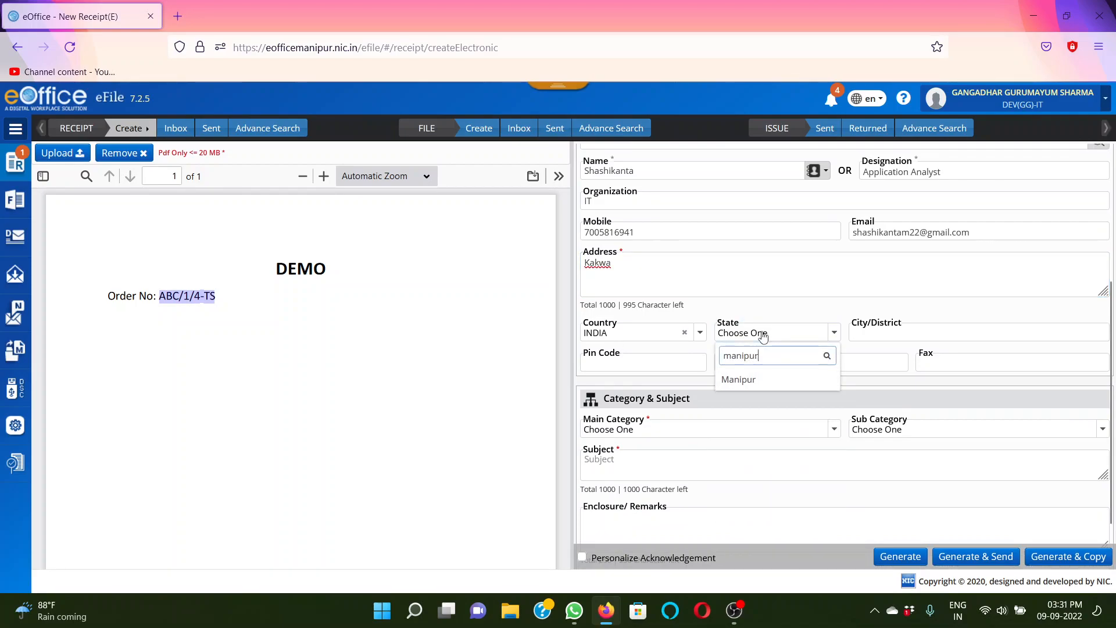
pyautogui.click(747, 380)
# Fill in the contact's city and postal pin code, leaving the landline and fax empty
pyautogui.click(882, 335)
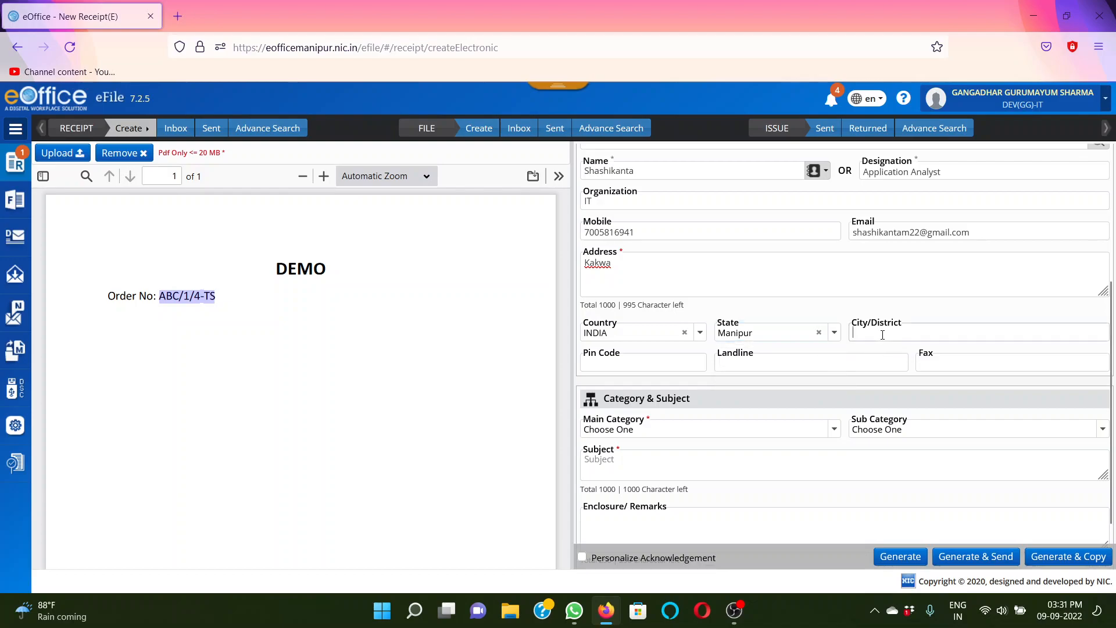
pyautogui.write('Imphal')
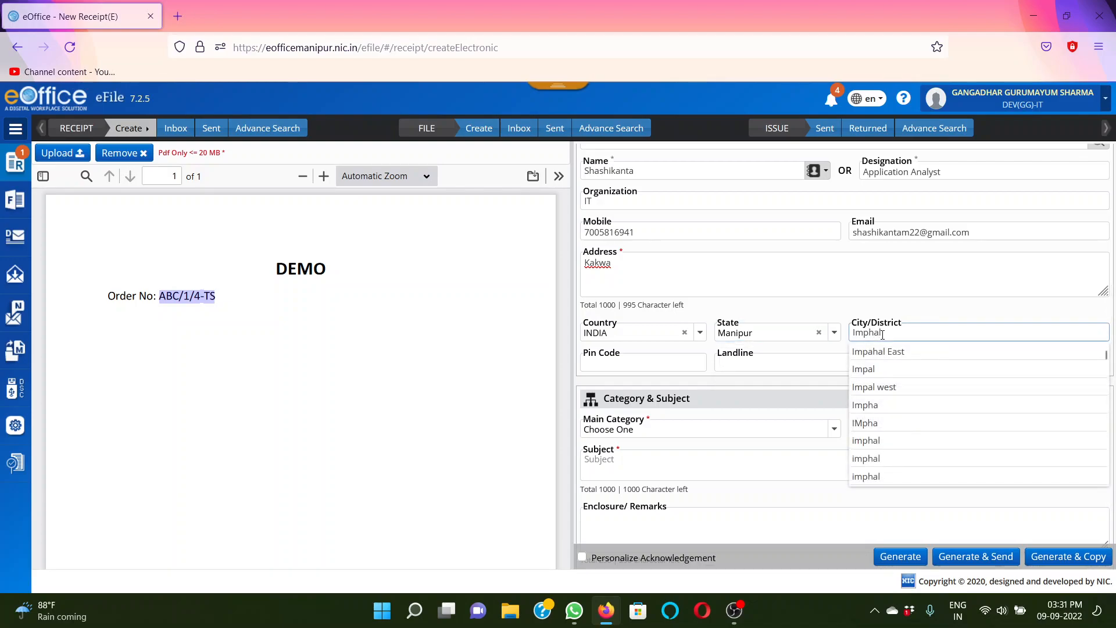
pyautogui.click(865, 288)
pyautogui.click(639, 360)
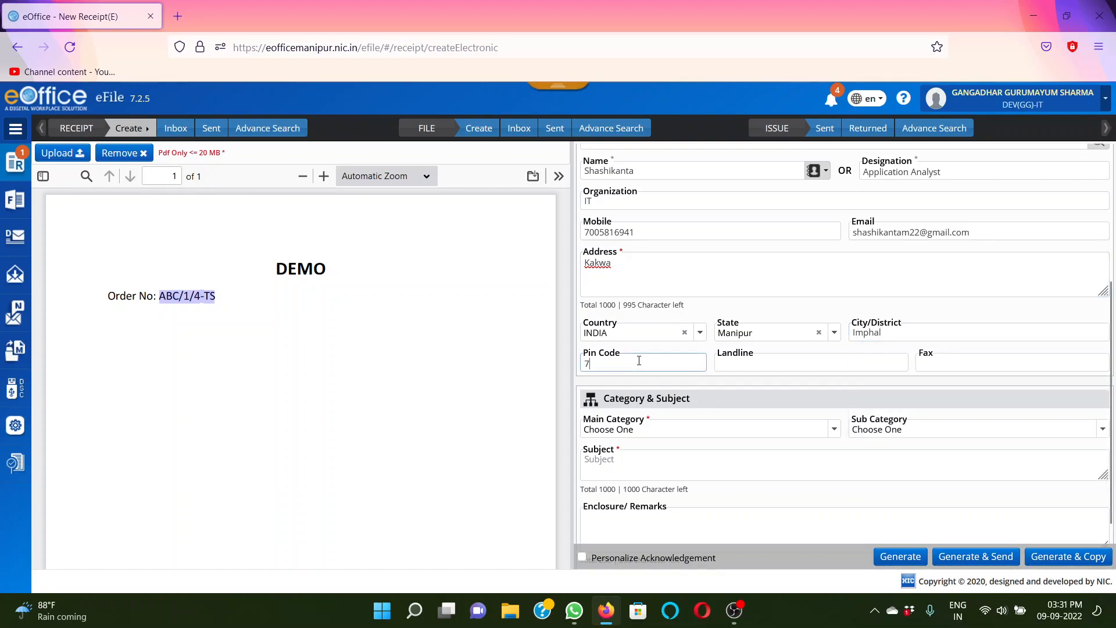
pyautogui.write('795001')
pyautogui.click(812, 370)
pyautogui.click(946, 348)
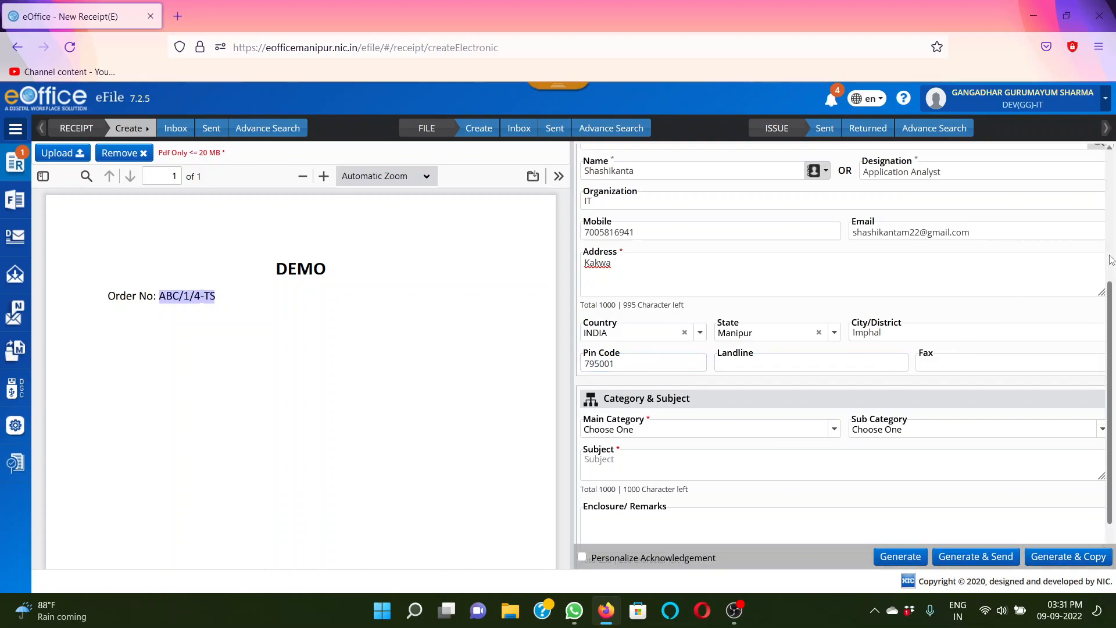
pyautogui.scroll(-2, 1114, 302)
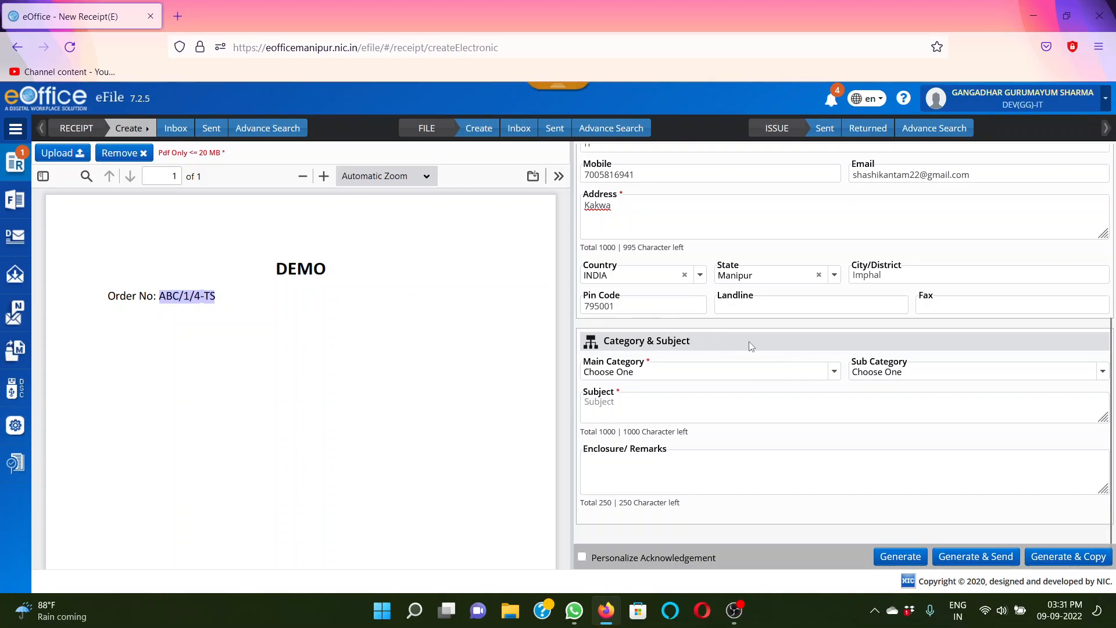
pyautogui.click(754, 307)
pyautogui.click(788, 309)
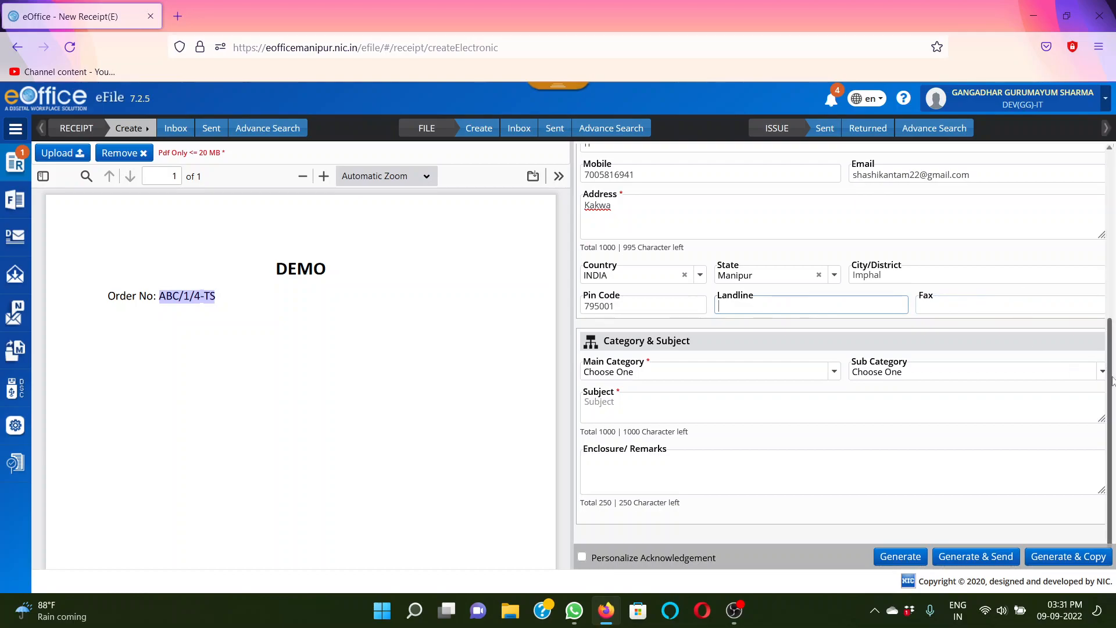
# Set the receipt's main category to Others
pyautogui.click(679, 375)
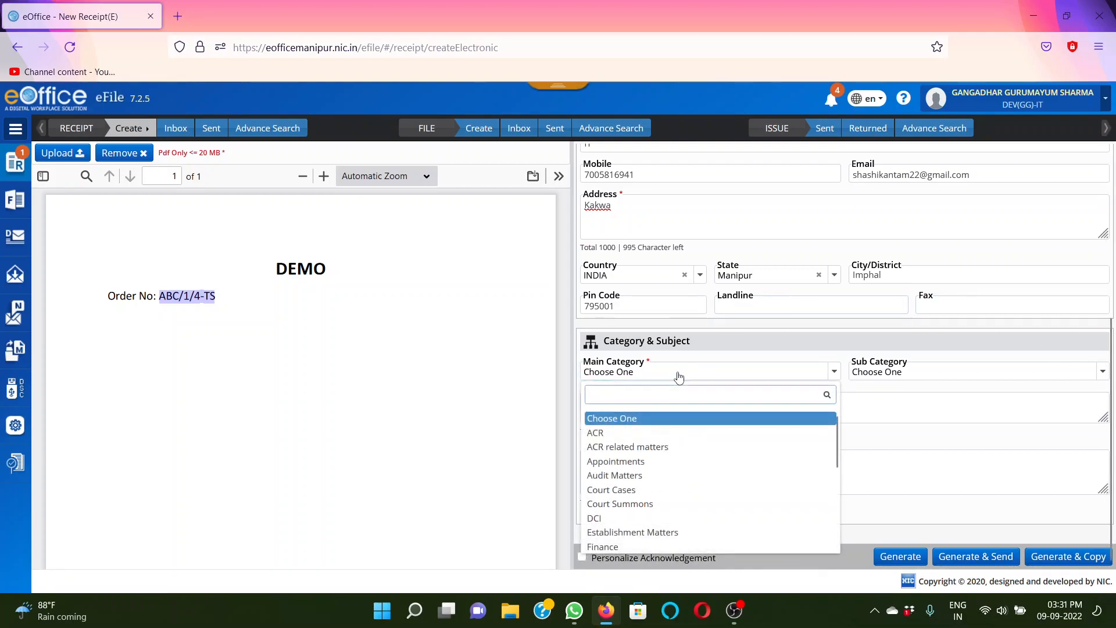
pyautogui.scroll(-2, 839, 459)
pyautogui.scroll(-3, 840, 459)
pyautogui.scroll(-1, 843, 505)
pyautogui.scroll(3, 844, 497)
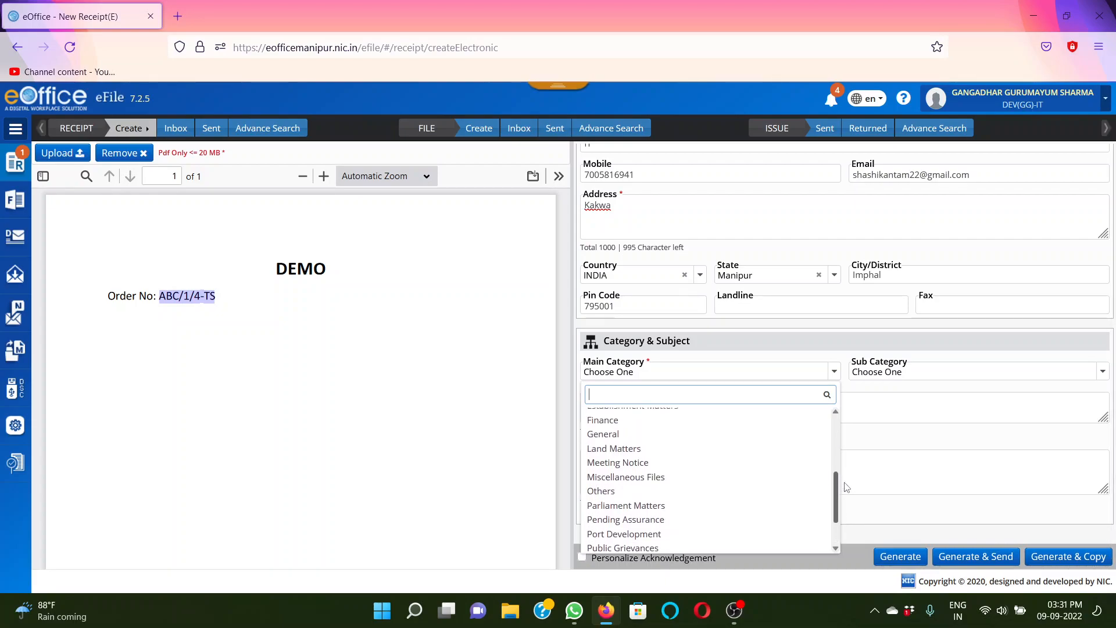
pyautogui.click(598, 492)
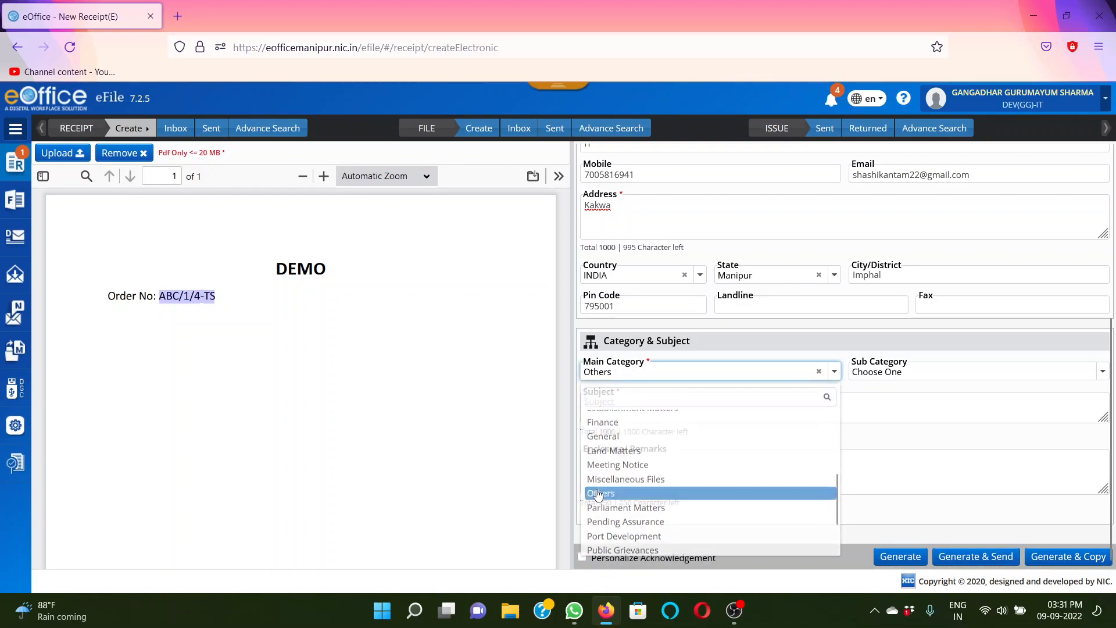
# Enter Demo as the receipt's subject, leaving the sub category and enclosure remarks empty
pyautogui.click(797, 400)
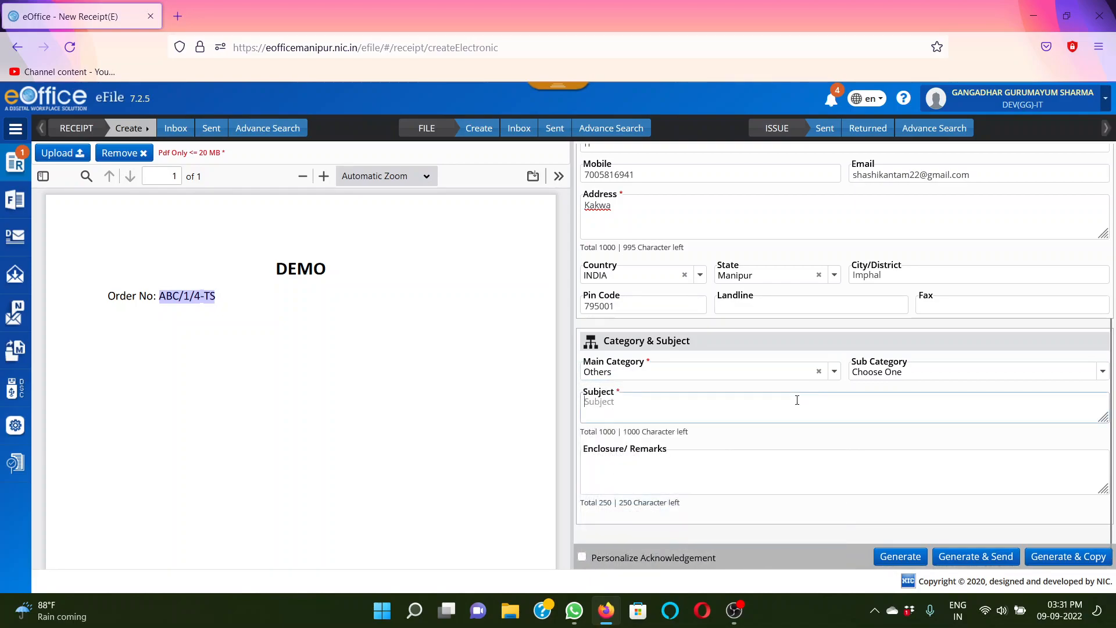
pyautogui.click(921, 377)
pyautogui.click(921, 376)
pyautogui.click(703, 401)
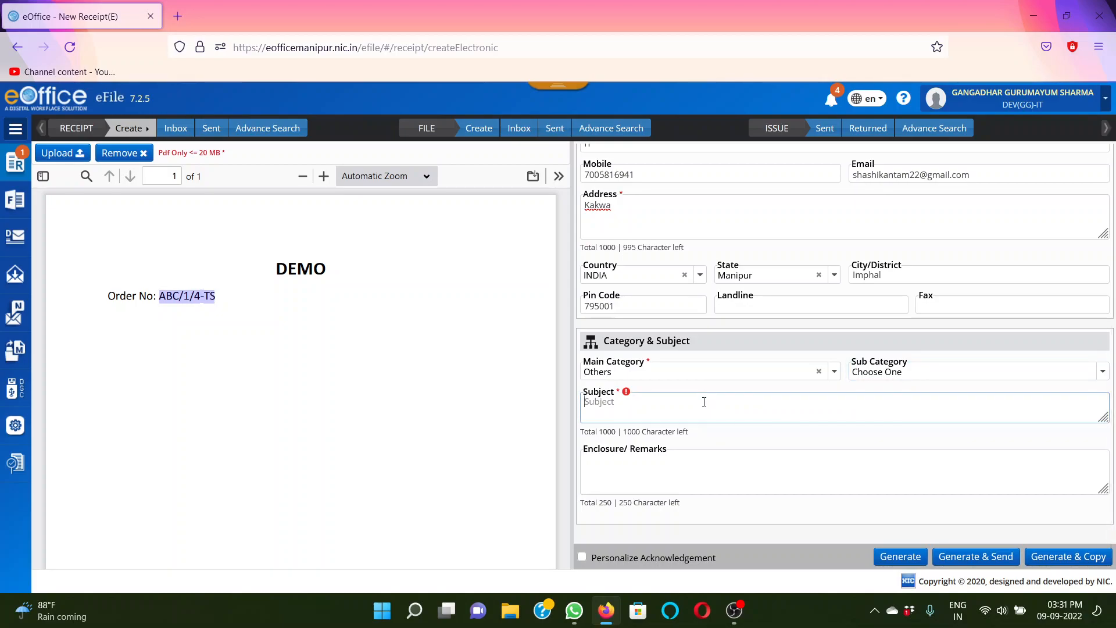
pyautogui.write('Demo')
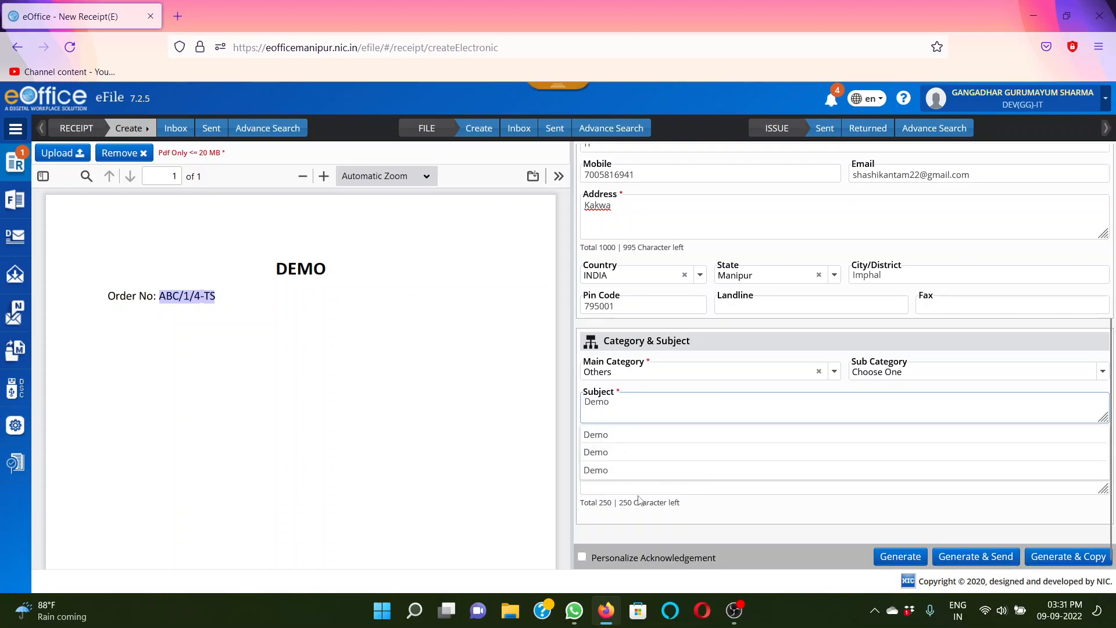
pyautogui.click(611, 487)
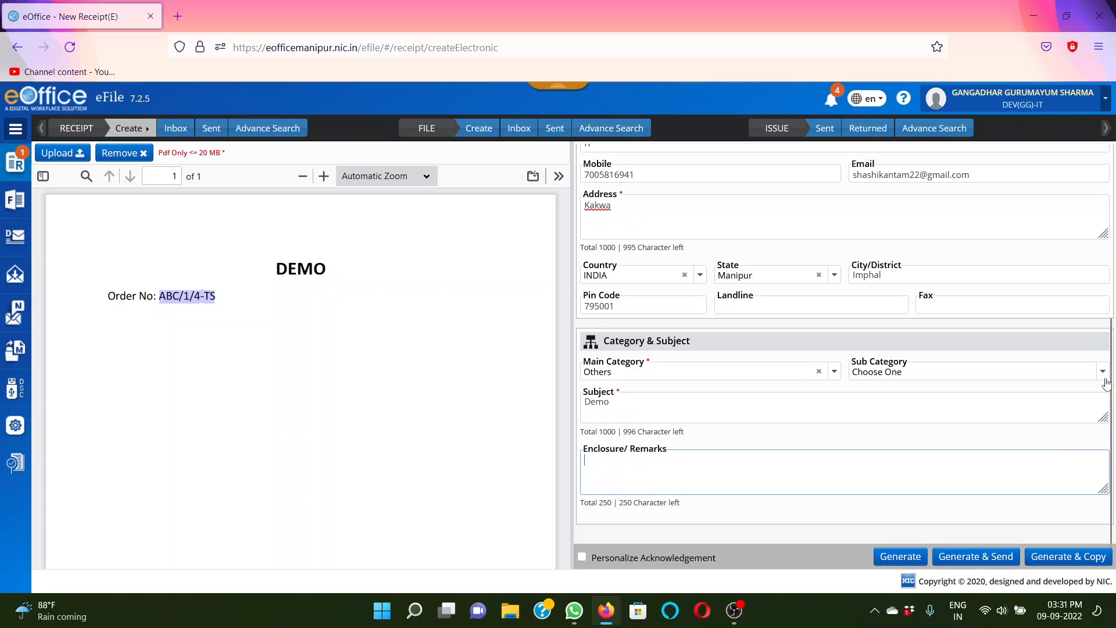
# Review the completed diary, contact and category details and generate the receipt
pyautogui.moveTo(1108, 393); pyautogui.dragTo(1115, 187)
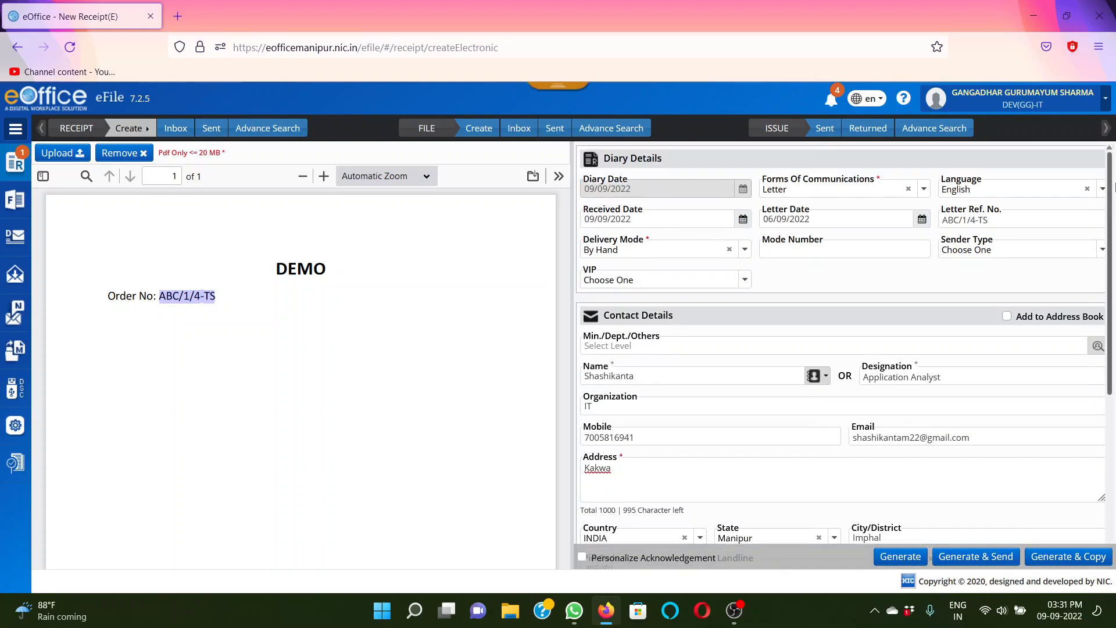
pyautogui.scroll(-5, 1114, 187)
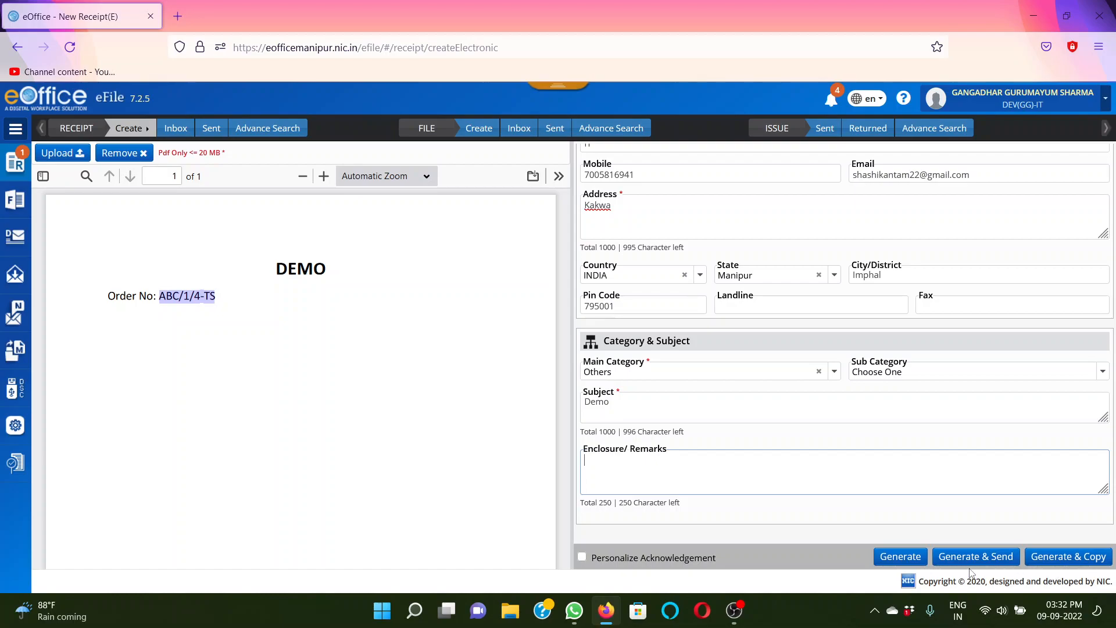
pyautogui.click(885, 561)
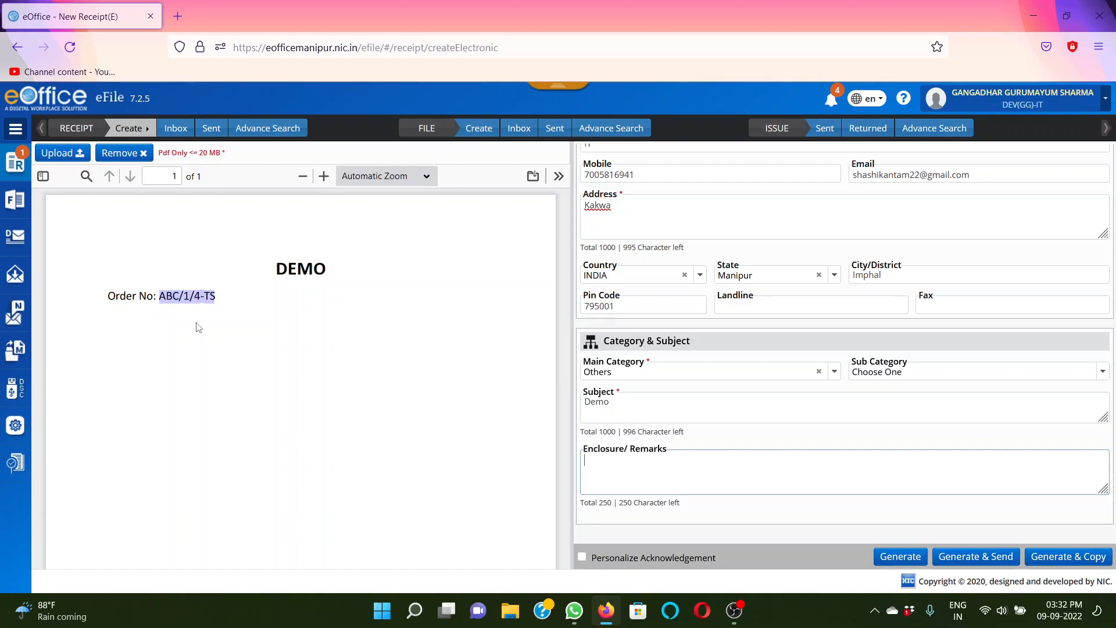
pyautogui.scroll(3, 1114, 320)
pyautogui.moveTo(1115, 321); pyautogui.dragTo(1115, 397)
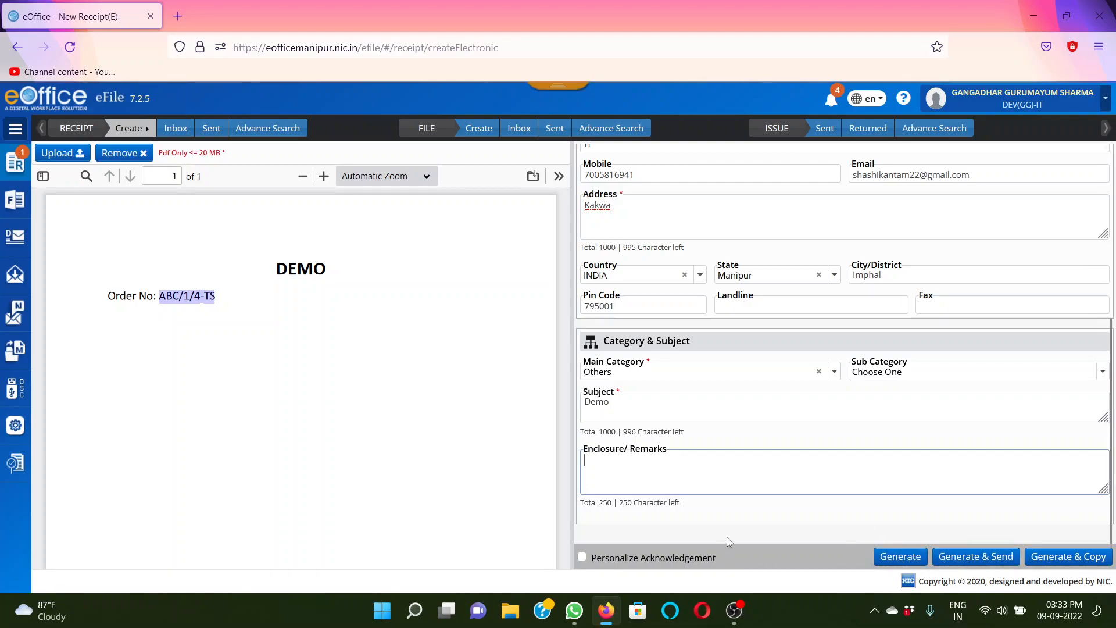
pyautogui.click(898, 559)
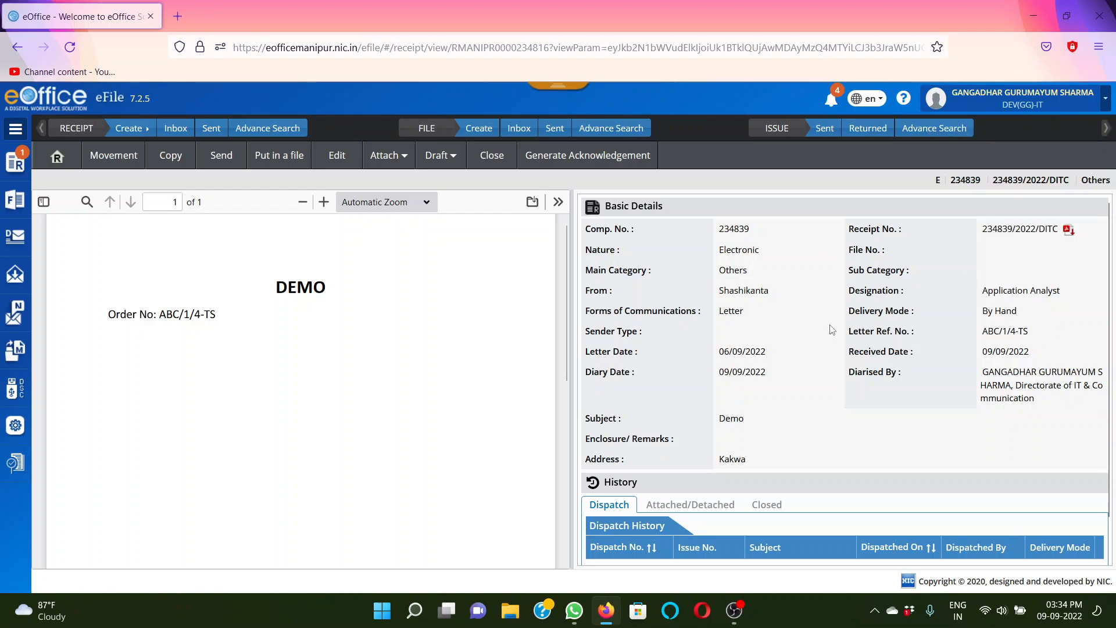
# Examine the generated receipt's computer number, receipt number, basic details and dispatch history
pyautogui.moveTo(720, 230); pyautogui.dragTo(761, 233)
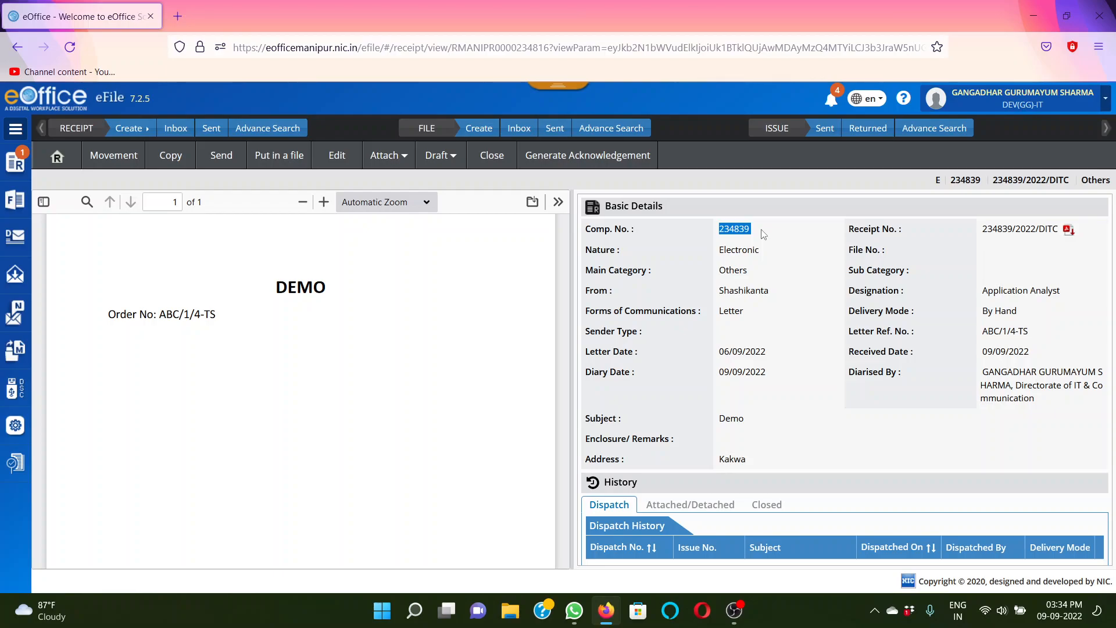
pyautogui.moveTo(982, 229); pyautogui.dragTo(1058, 234)
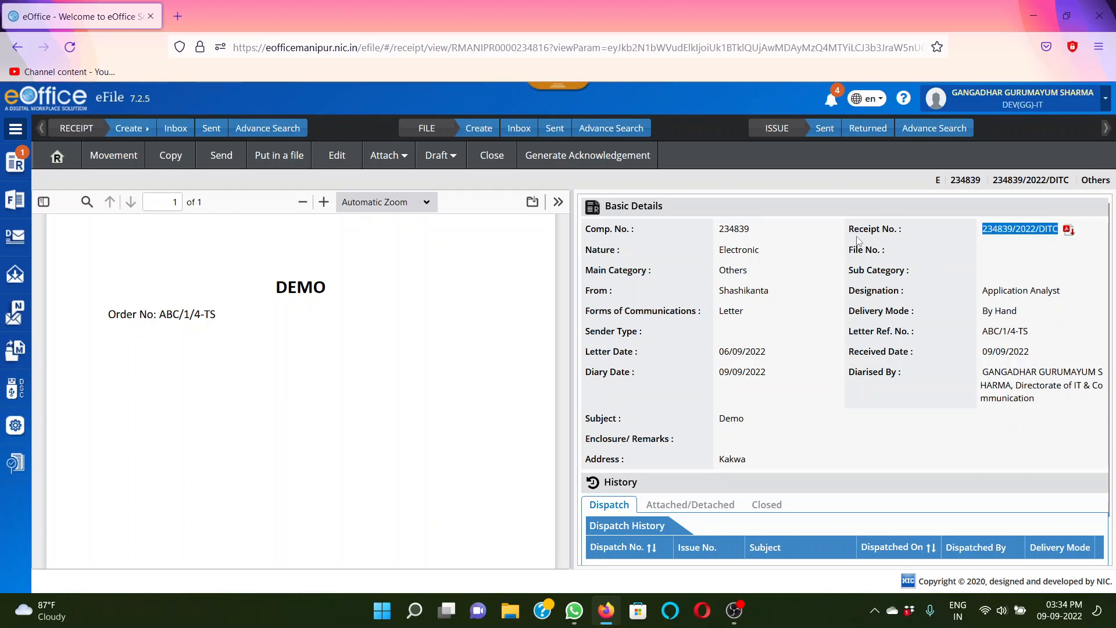
pyautogui.moveTo(853, 230); pyautogui.dragTo(859, 230)
pyautogui.moveTo(984, 229); pyautogui.dragTo(1060, 231)
pyautogui.click(1065, 262)
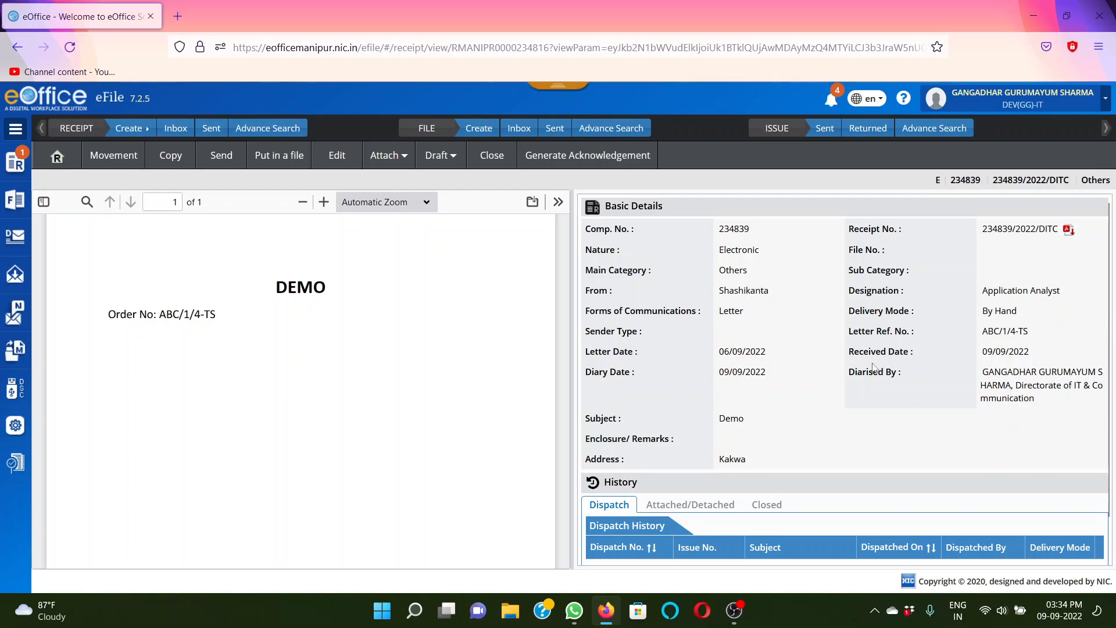
pyautogui.scroll(-1, 1109, 260)
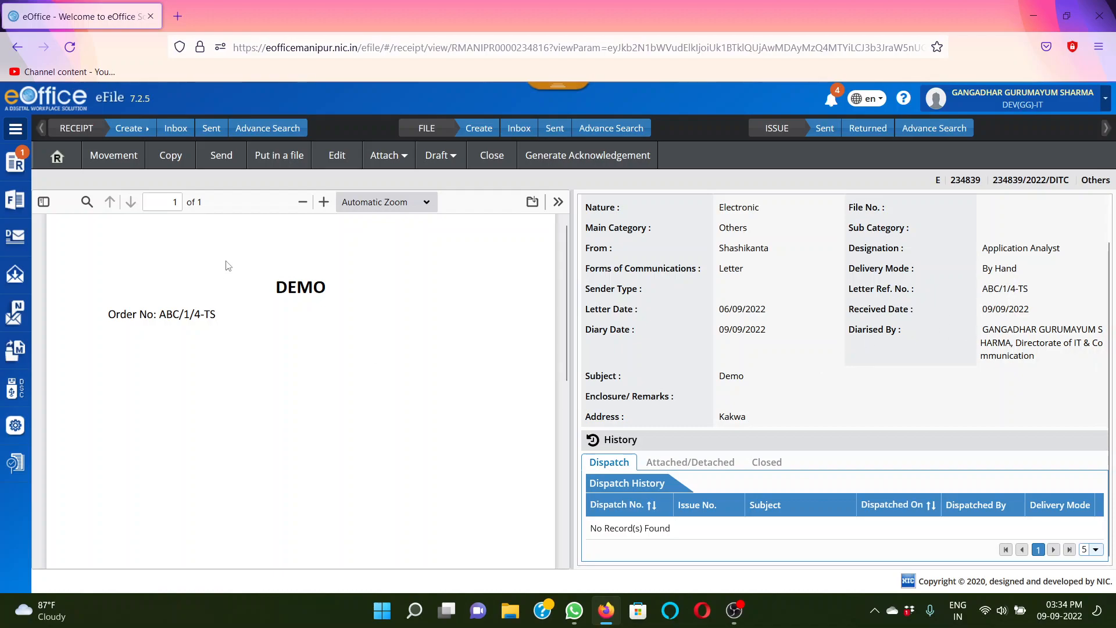
# Open the Demo receipt from the list of created receipts
pyautogui.click(19, 167)
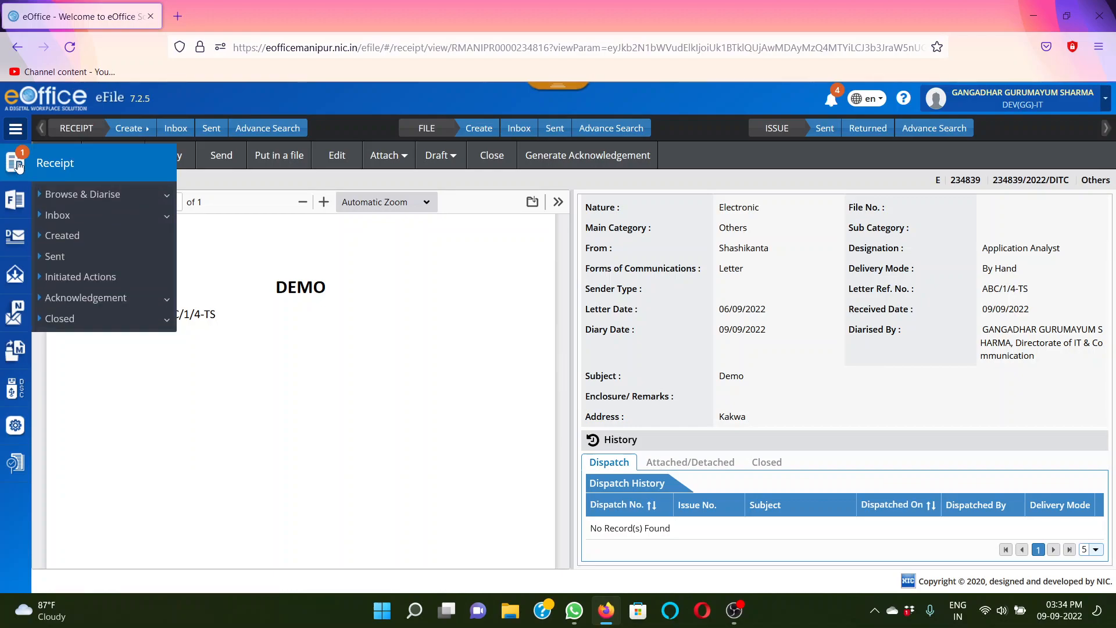
pyautogui.click(78, 240)
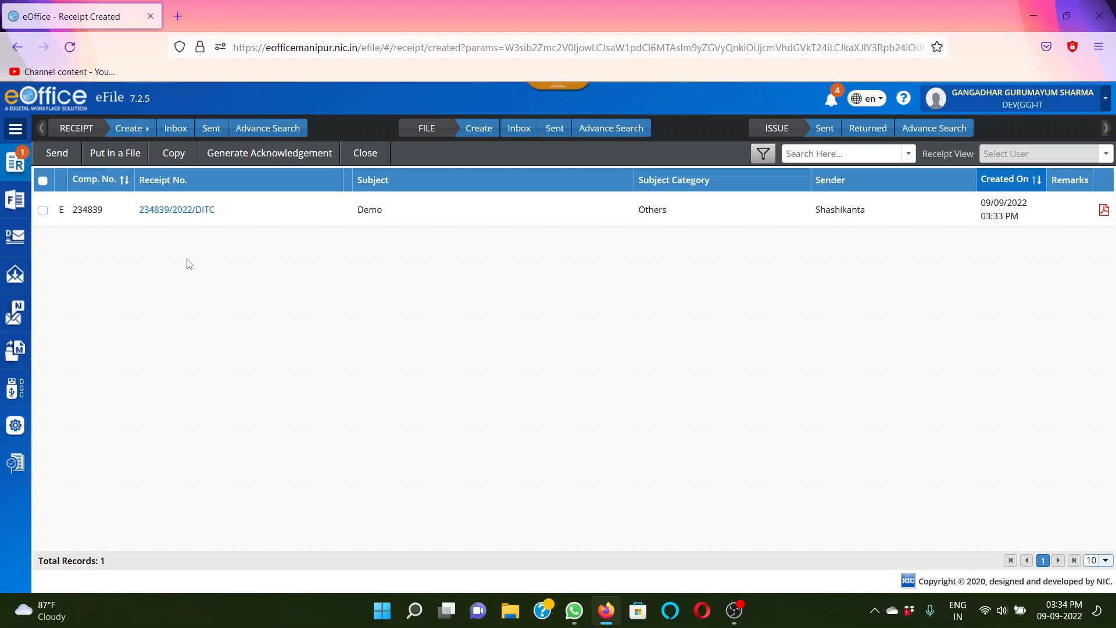
pyautogui.click(177, 212)
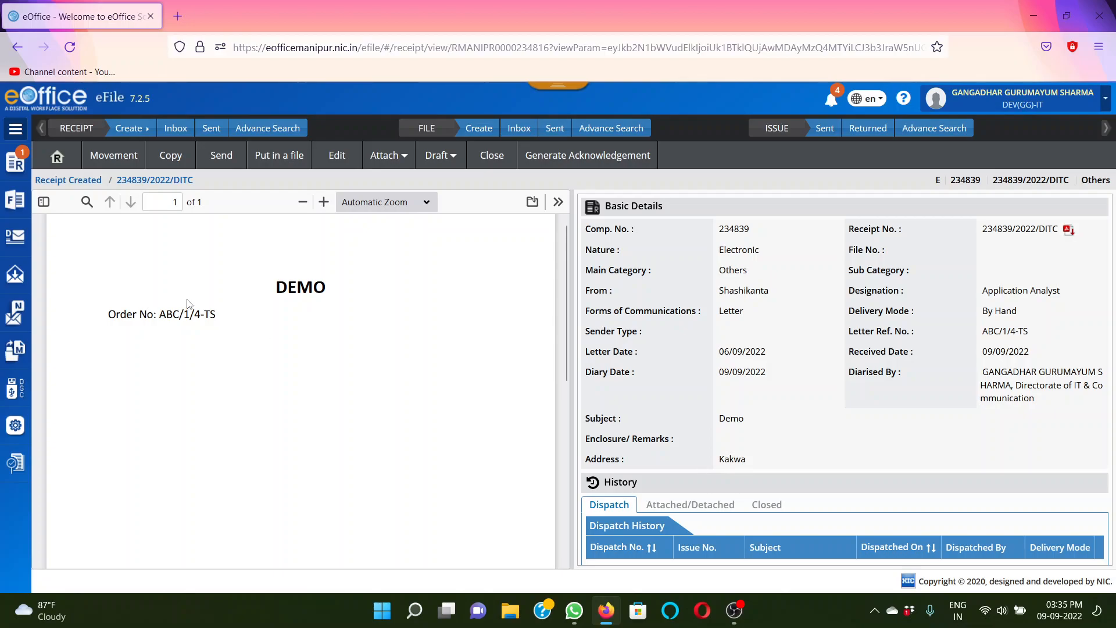
# Start sending the receipt internally and choose the IA(TS)-IT officer of the Directorate of IT & Communication as the recipient
pyautogui.click(227, 159)
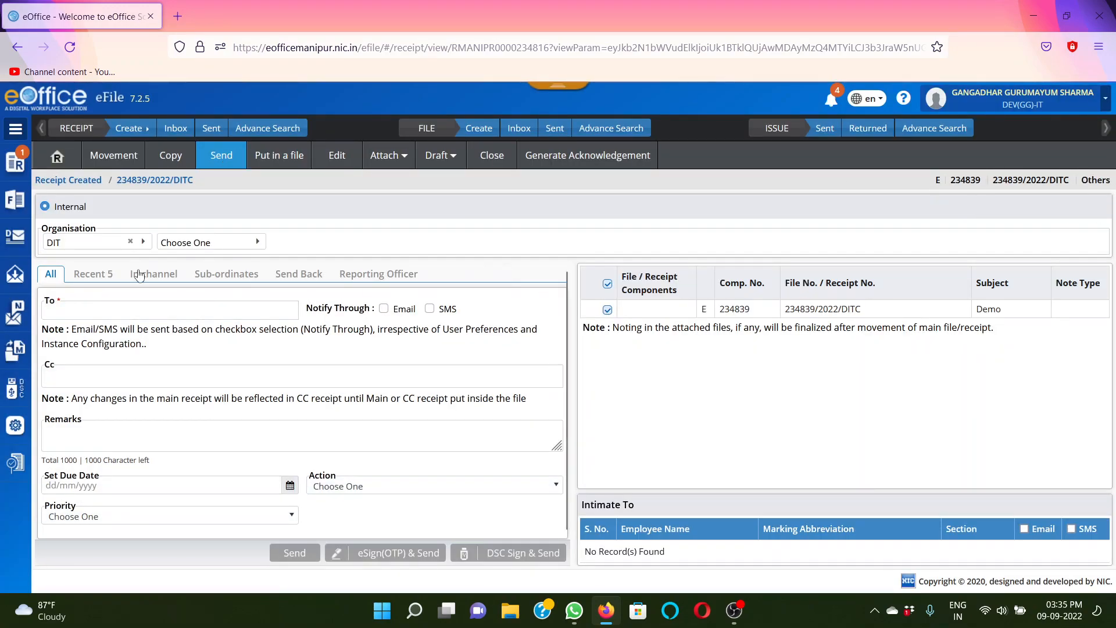
pyautogui.click(96, 311)
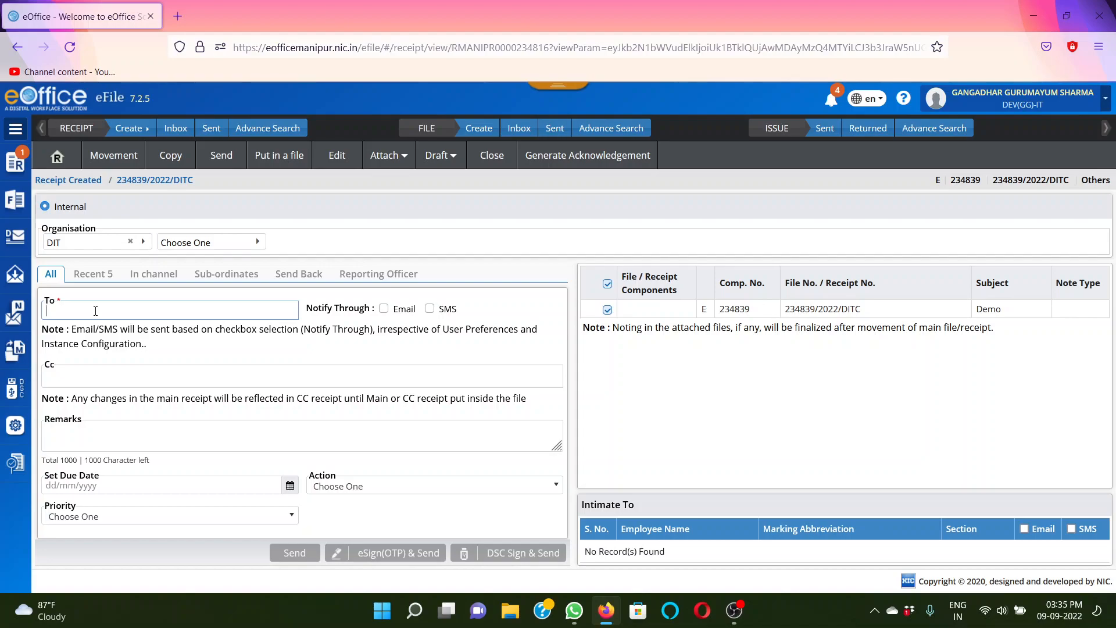
pyautogui.write('so')
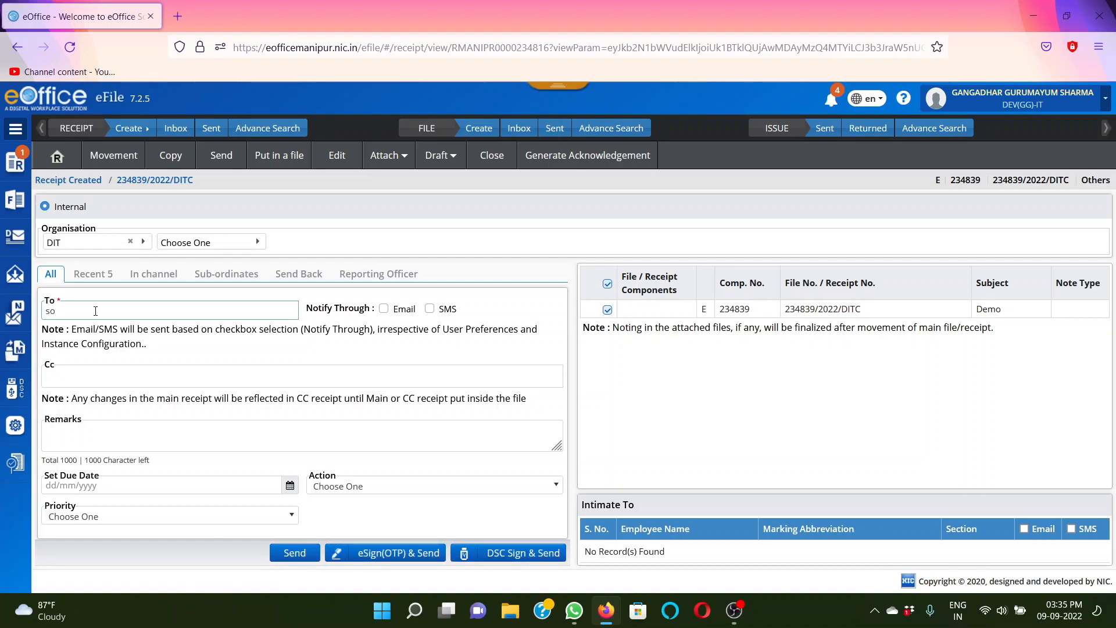
pyautogui.write('mor')
pyautogui.click(117, 340)
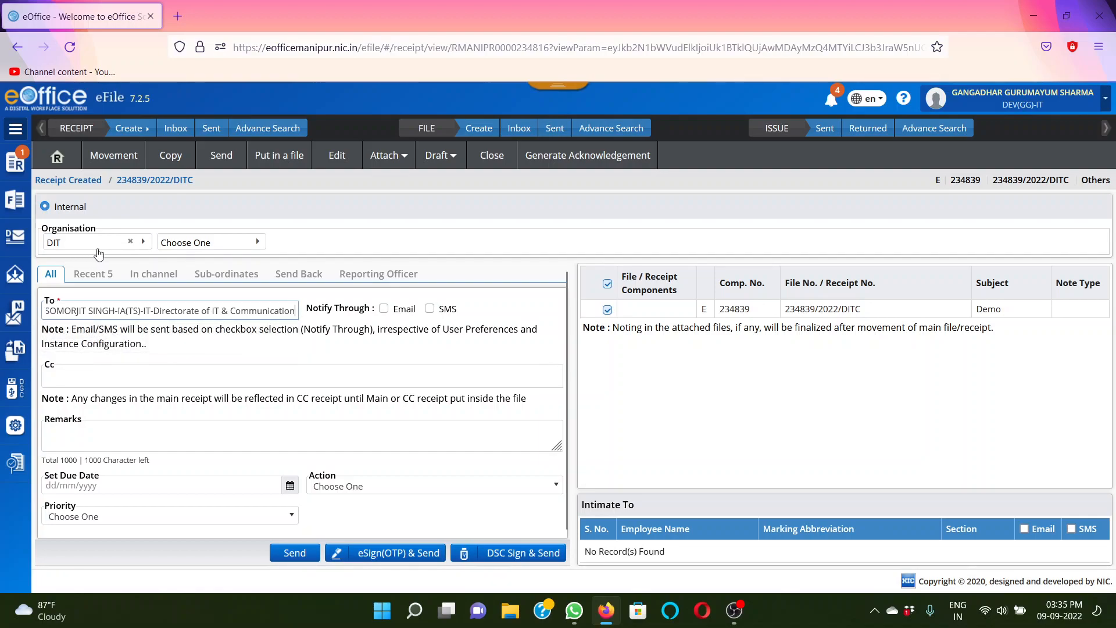
pyautogui.click(343, 326)
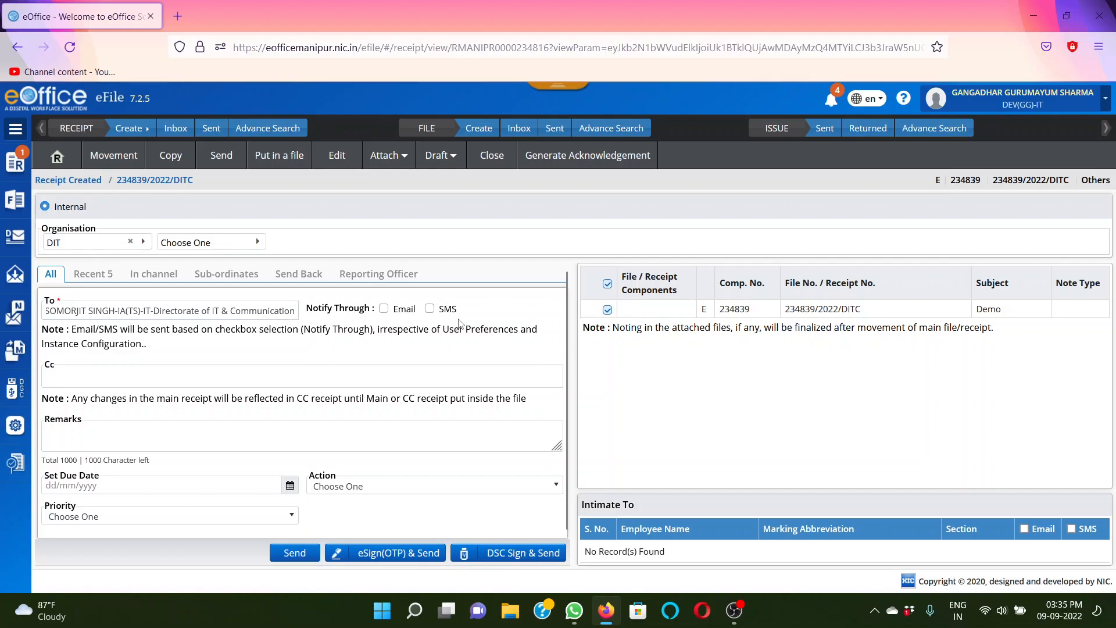
pyautogui.click(384, 309)
pyautogui.click(430, 309)
pyautogui.click(383, 308)
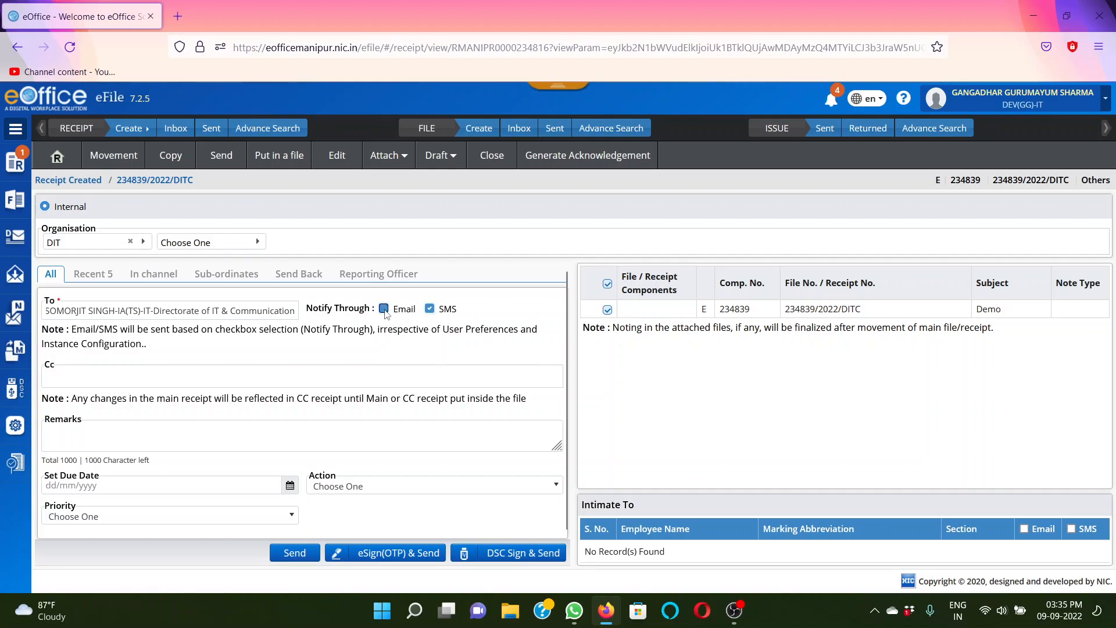
pyautogui.click(430, 309)
pyautogui.moveTo(568, 301); pyautogui.dragTo(568, 315)
# Enter Demo as the sending remarks, leaving the Cc and action fields unset
pyautogui.click(86, 371)
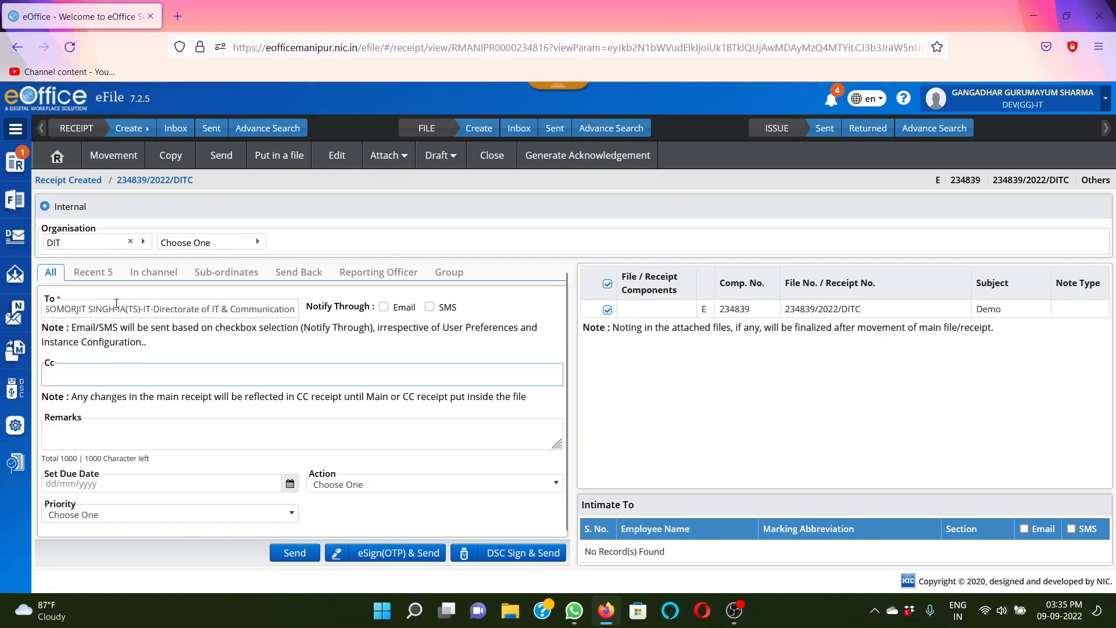
pyautogui.click(116, 307)
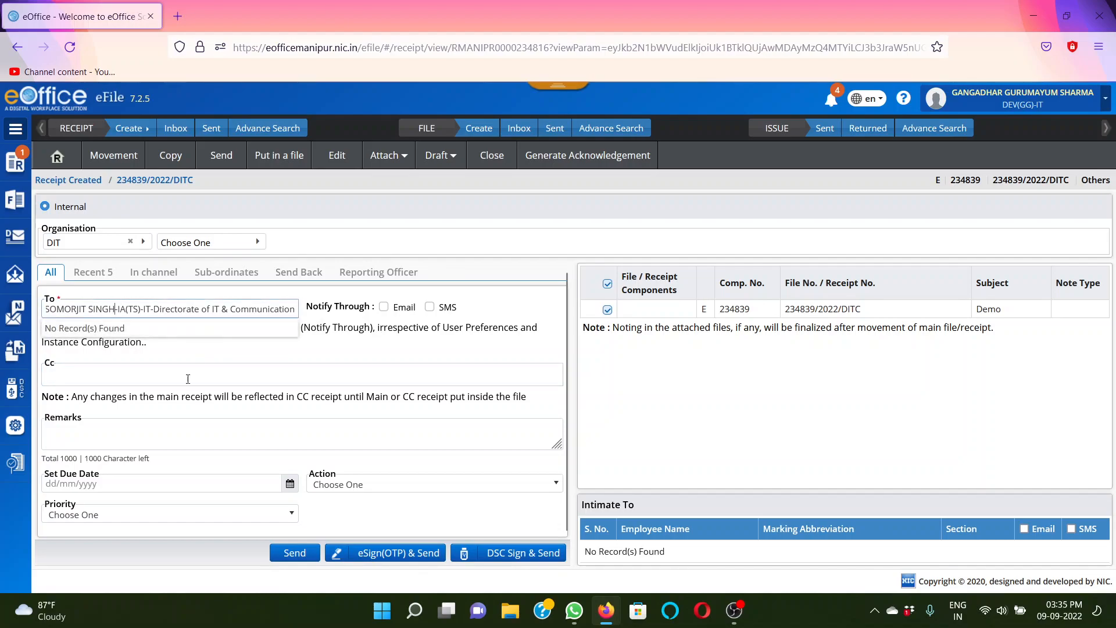
pyautogui.click(80, 375)
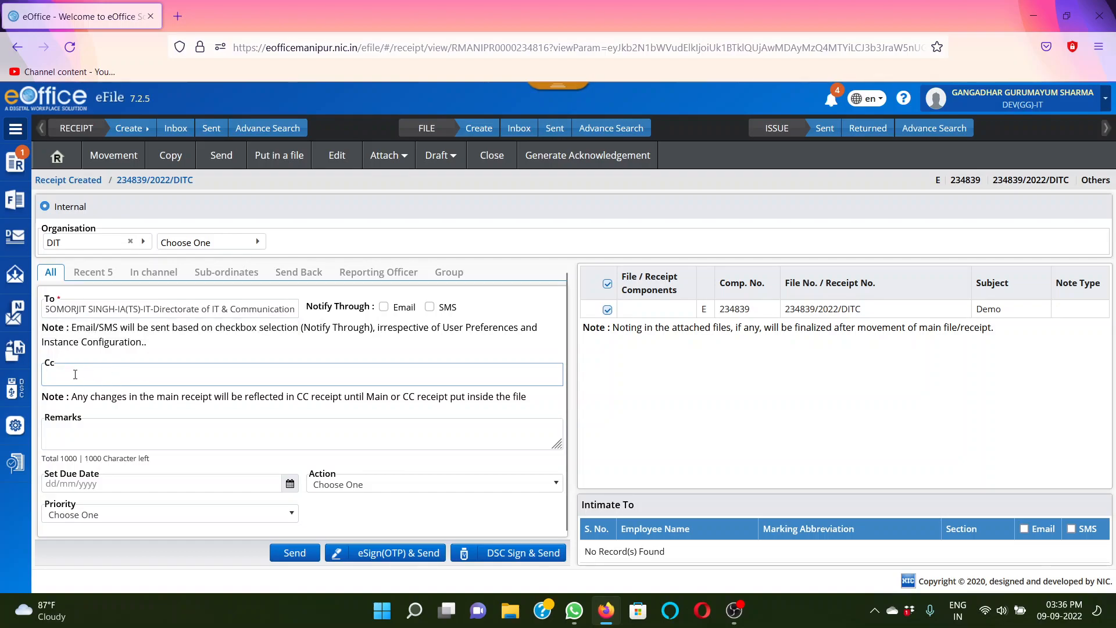
pyautogui.click(54, 364)
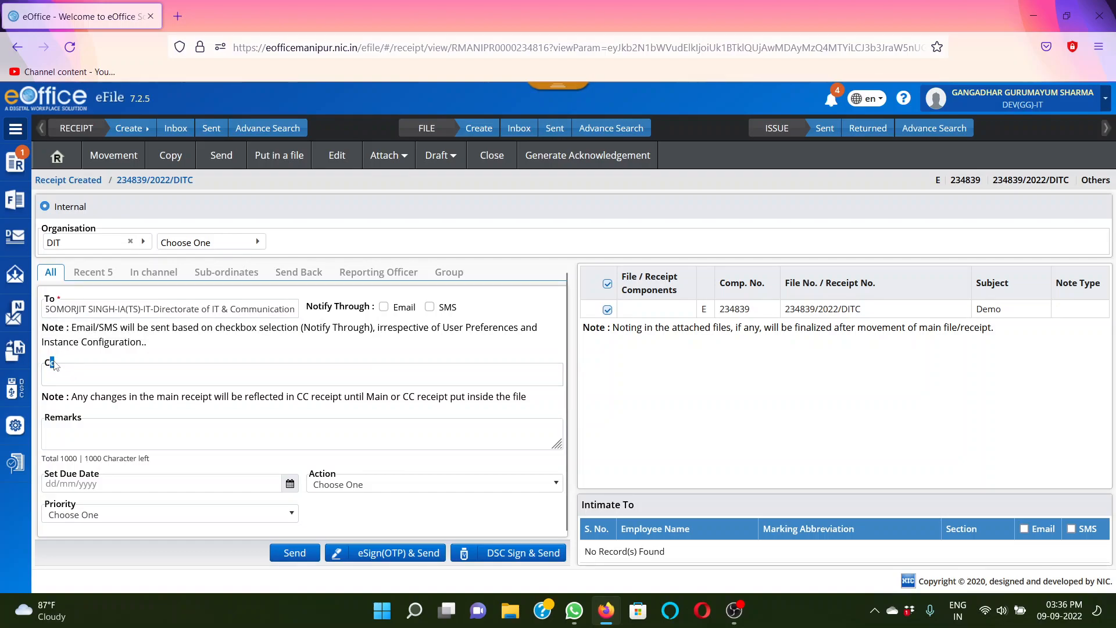
pyautogui.click(134, 434)
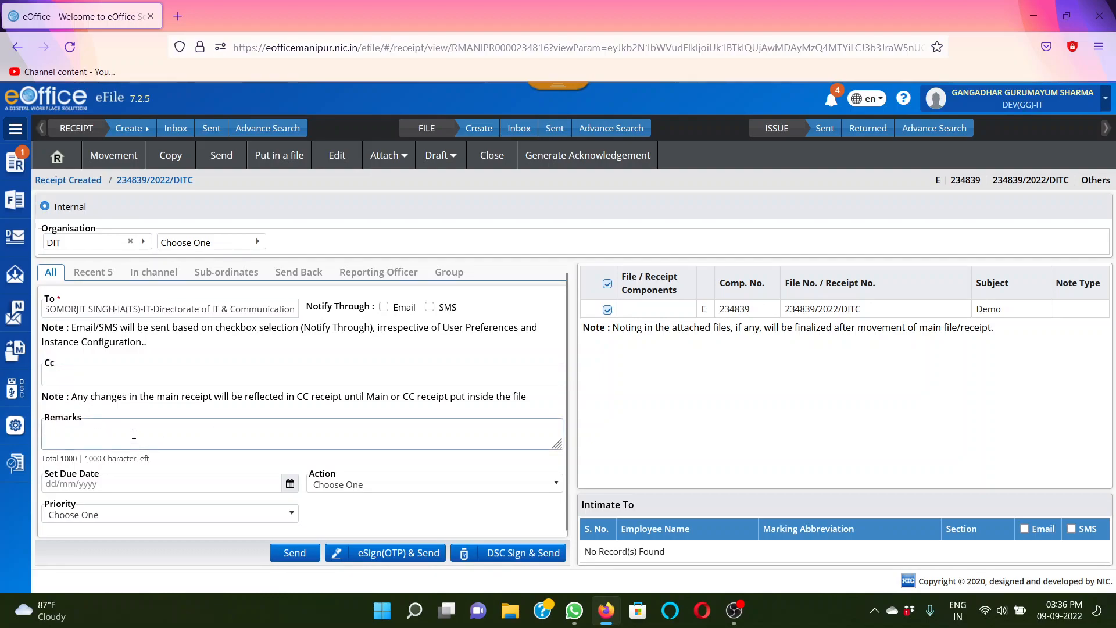
pyautogui.write('Demo')
pyautogui.click(396, 493)
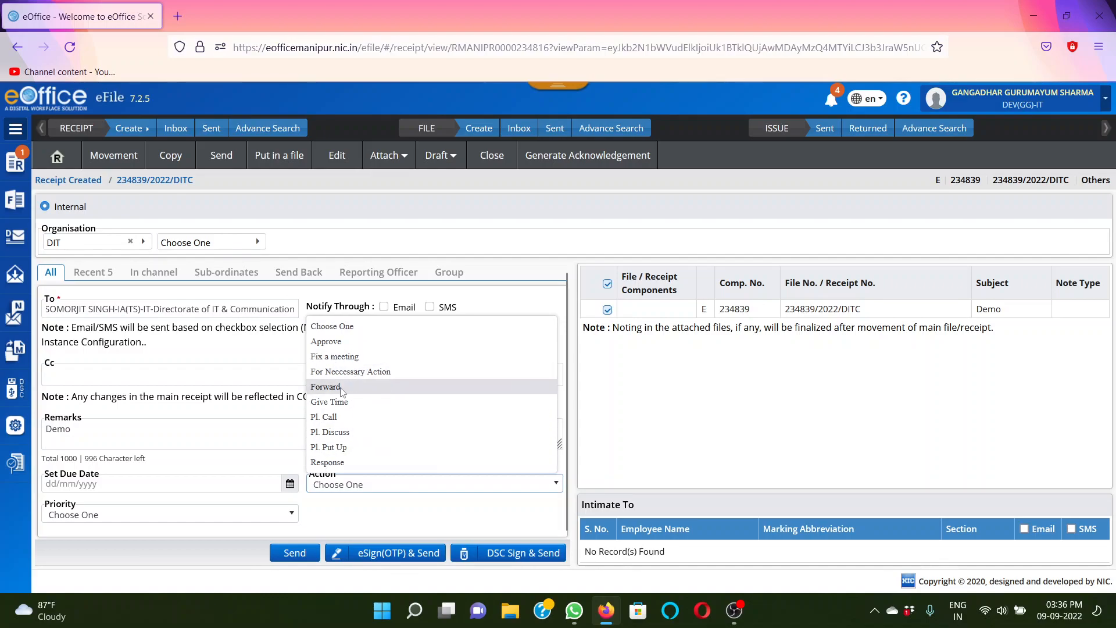
pyautogui.click(247, 433)
pyautogui.click(254, 435)
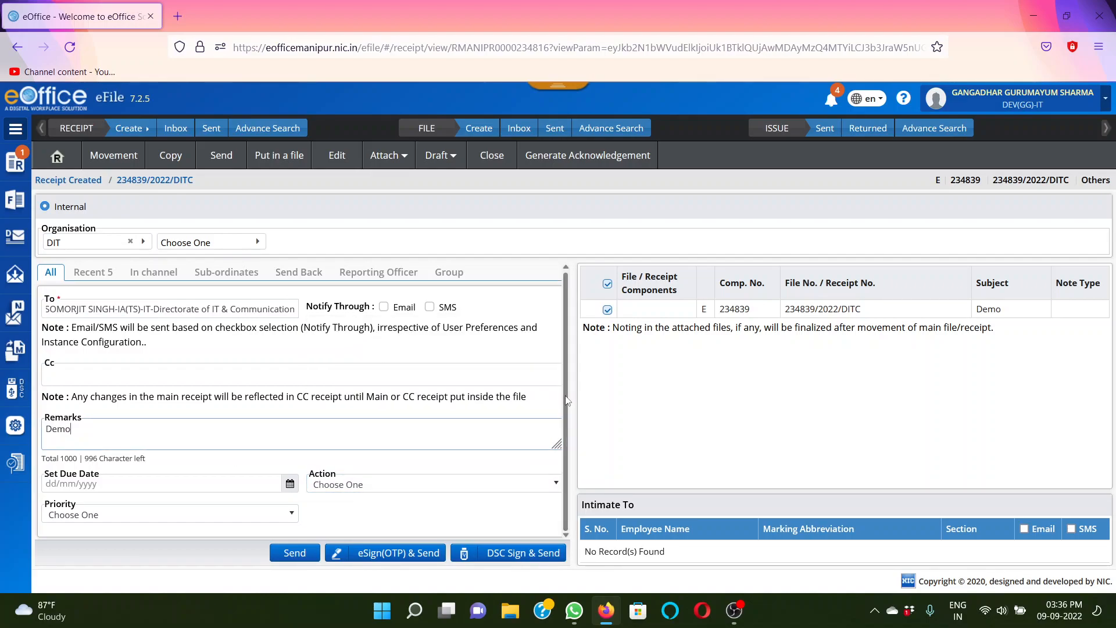
# Set the priority to Immediate and send the receipt
pyautogui.click(140, 515)
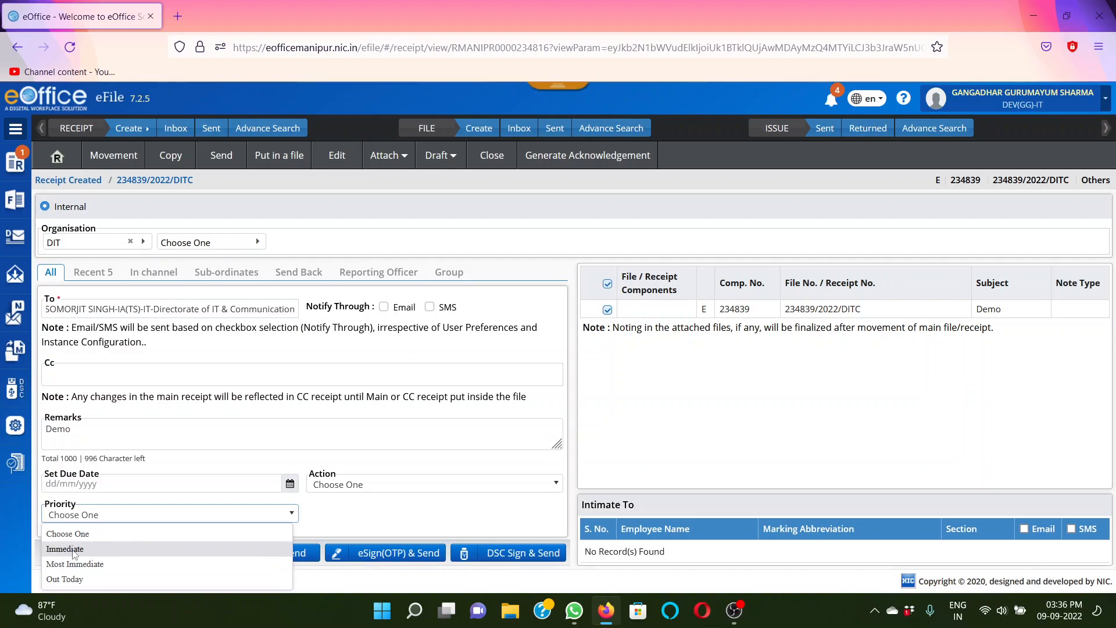
pyautogui.click(74, 549)
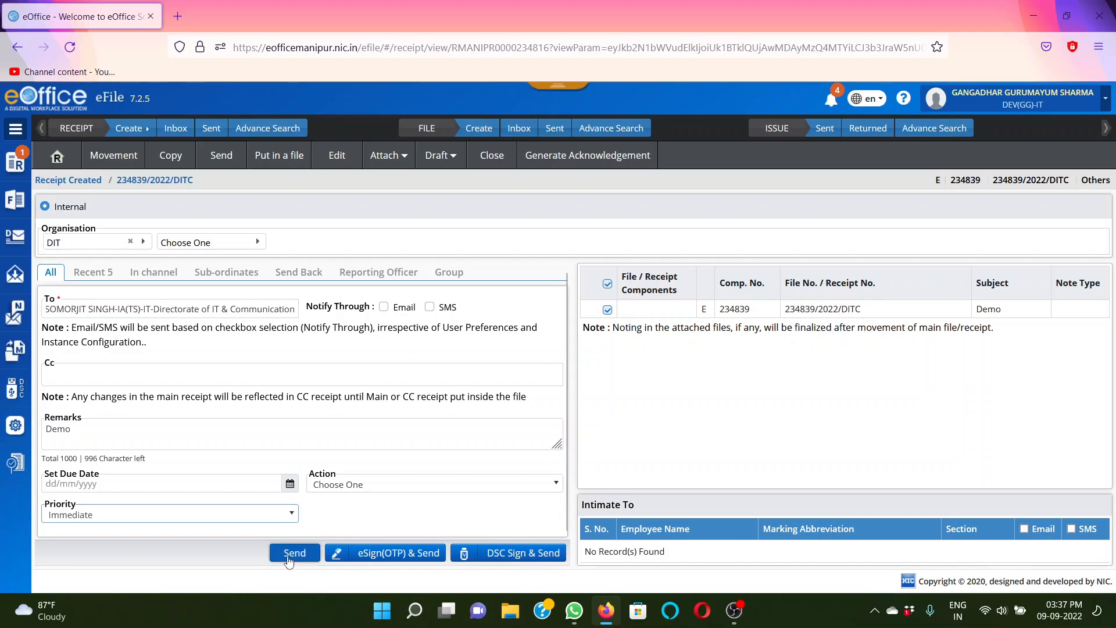
pyautogui.click(294, 555)
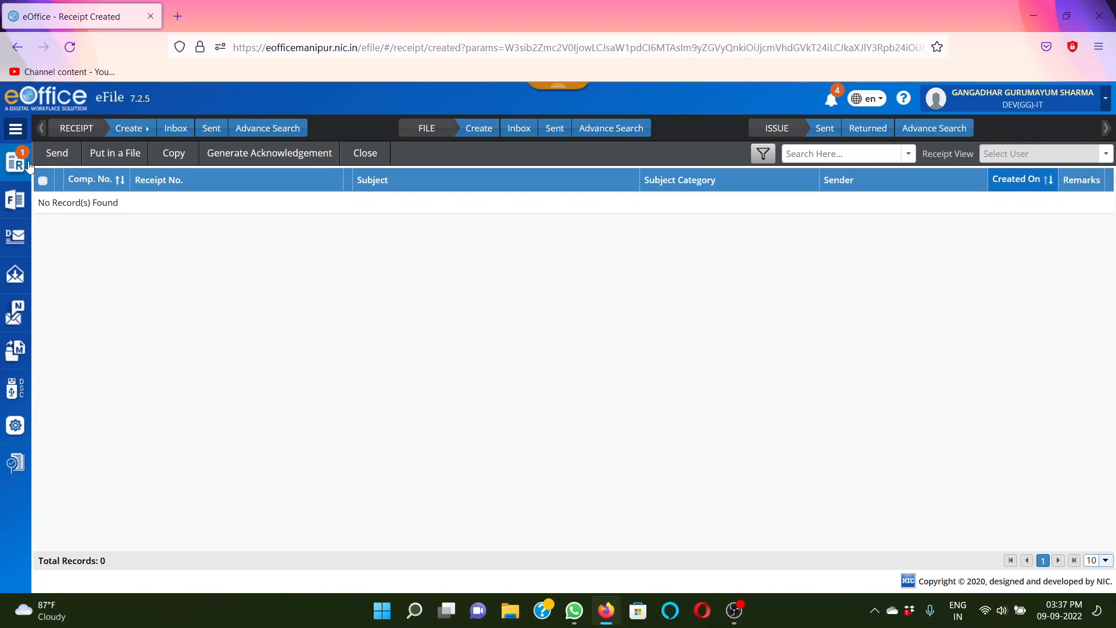
# Open the list of sent receipts to check the newly sent Demo receipt
pyautogui.click(9, 168)
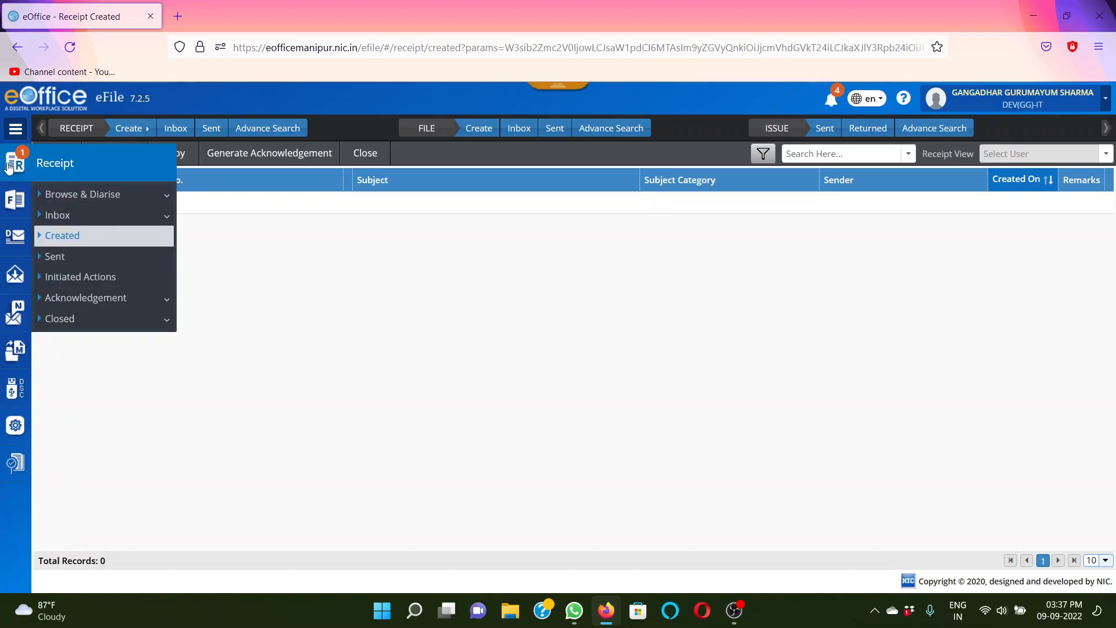
pyautogui.click(71, 256)
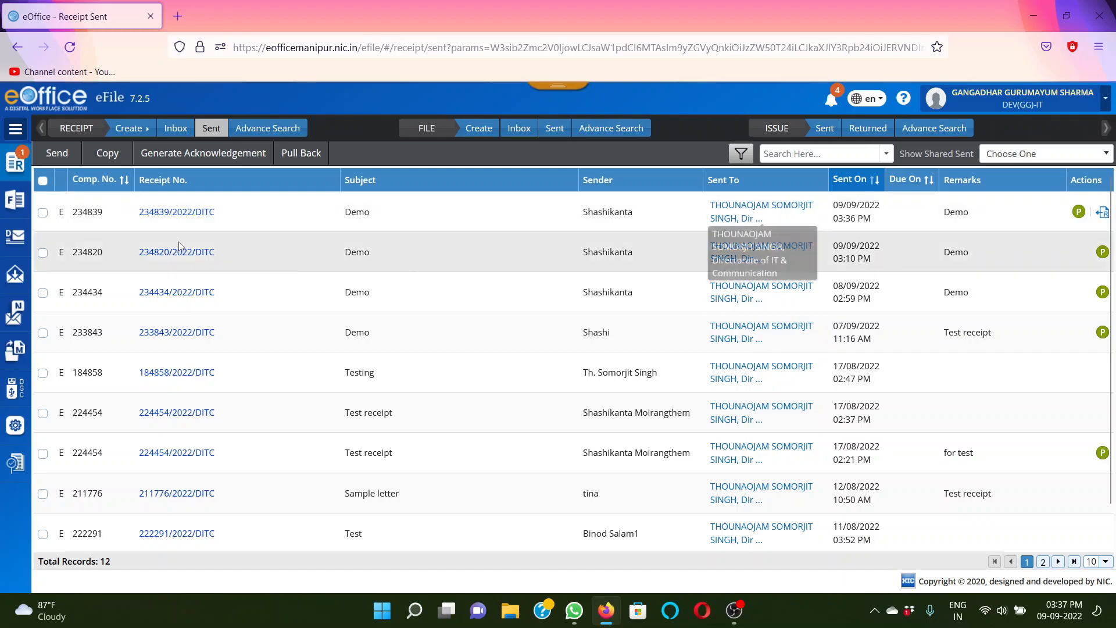
pyautogui.moveTo(19, 165)
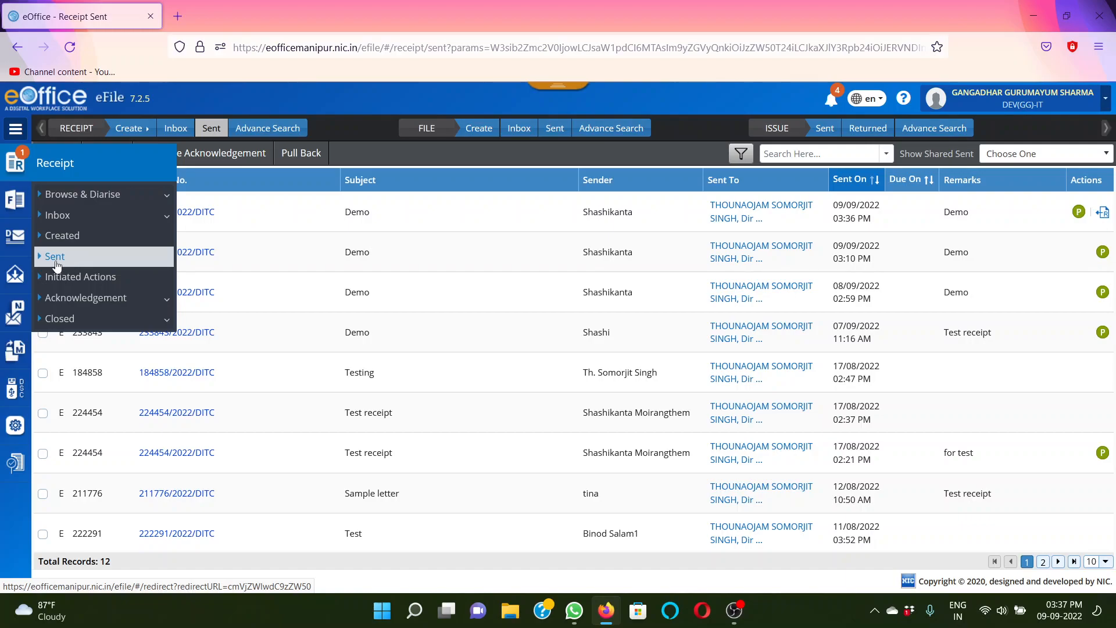
pyautogui.click(17, 167)
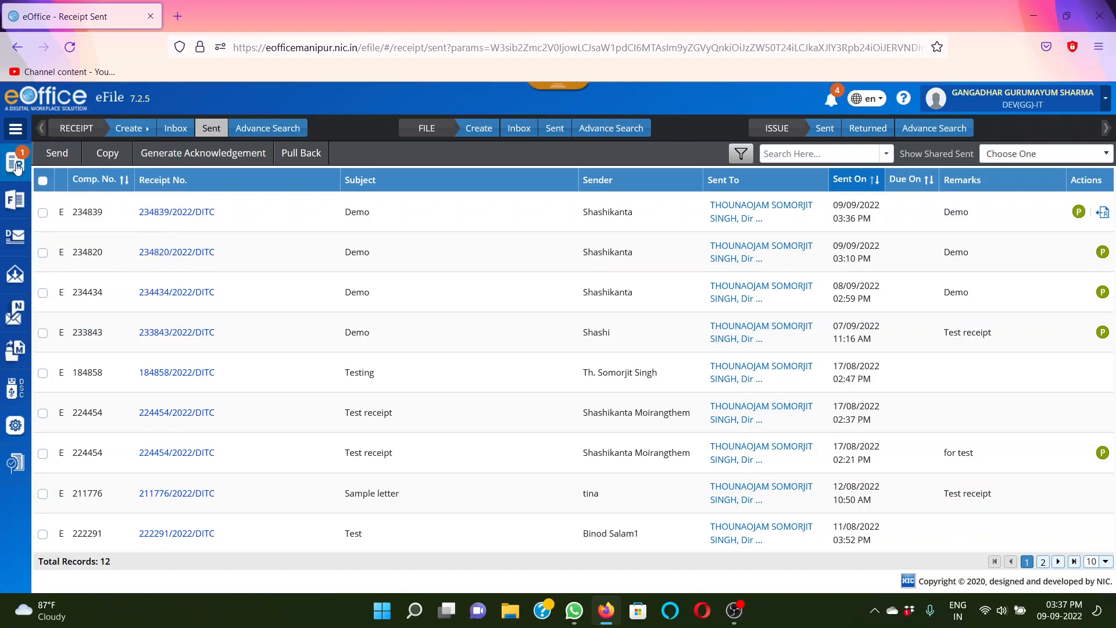
pyautogui.click(17, 167)
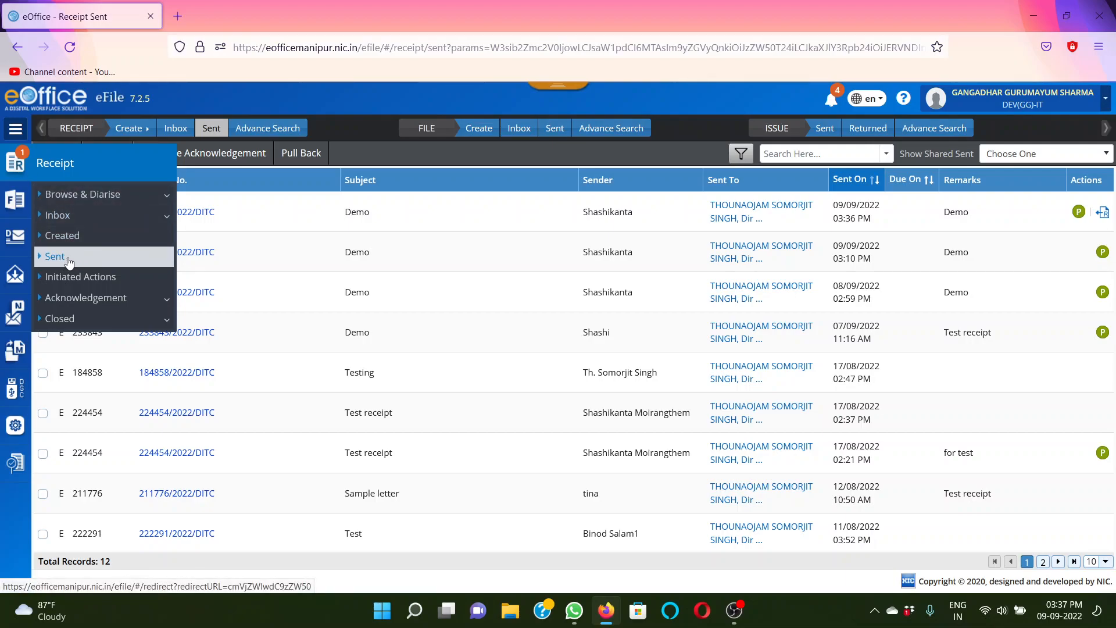
pyautogui.click(213, 133)
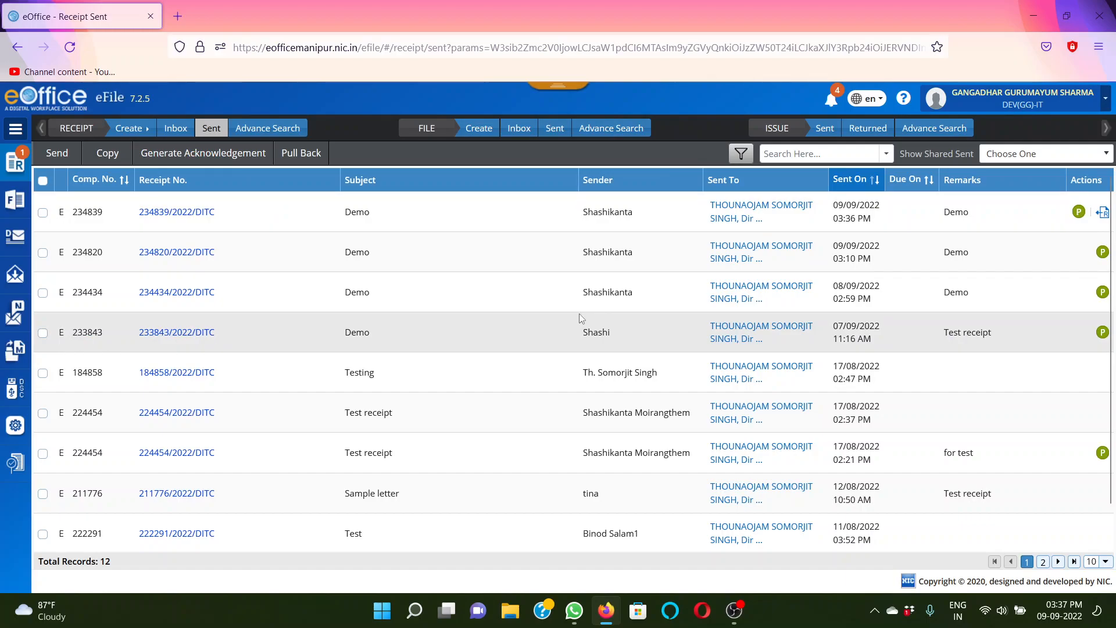
pyautogui.click(211, 129)
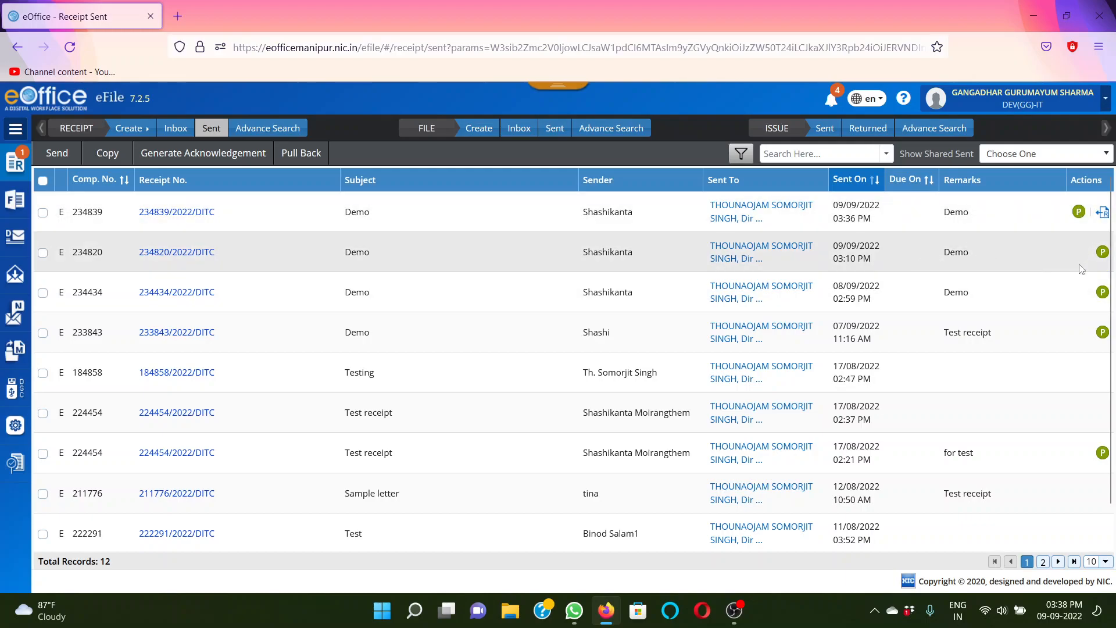
# Pull back the most recently sent Demo receipt, giving "For correct" as the reason
pyautogui.click(1103, 215)
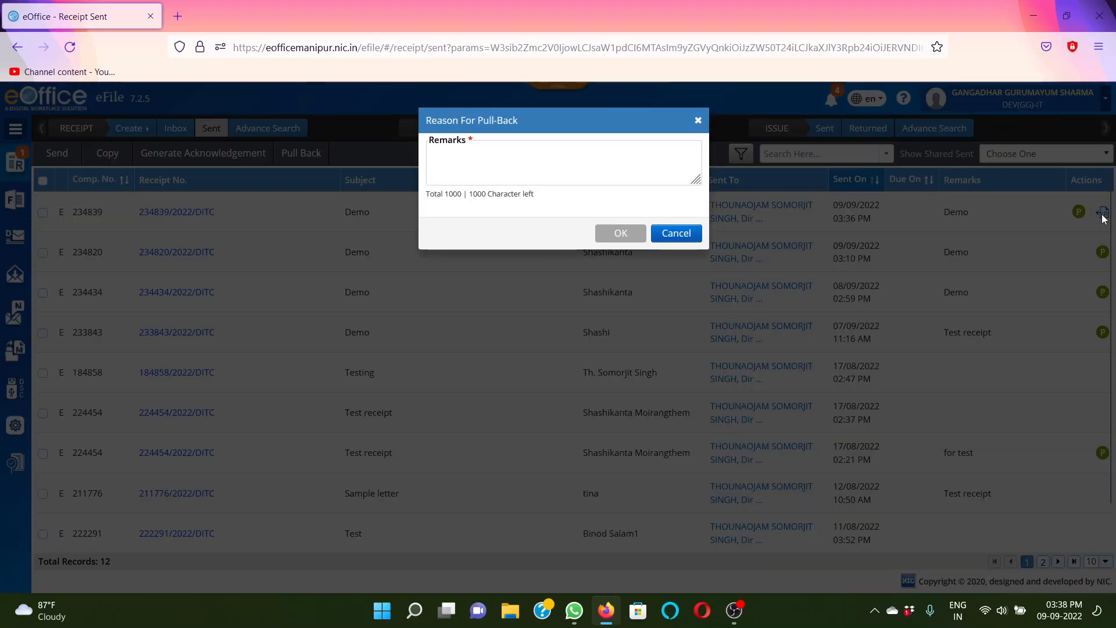
pyautogui.click(614, 174)
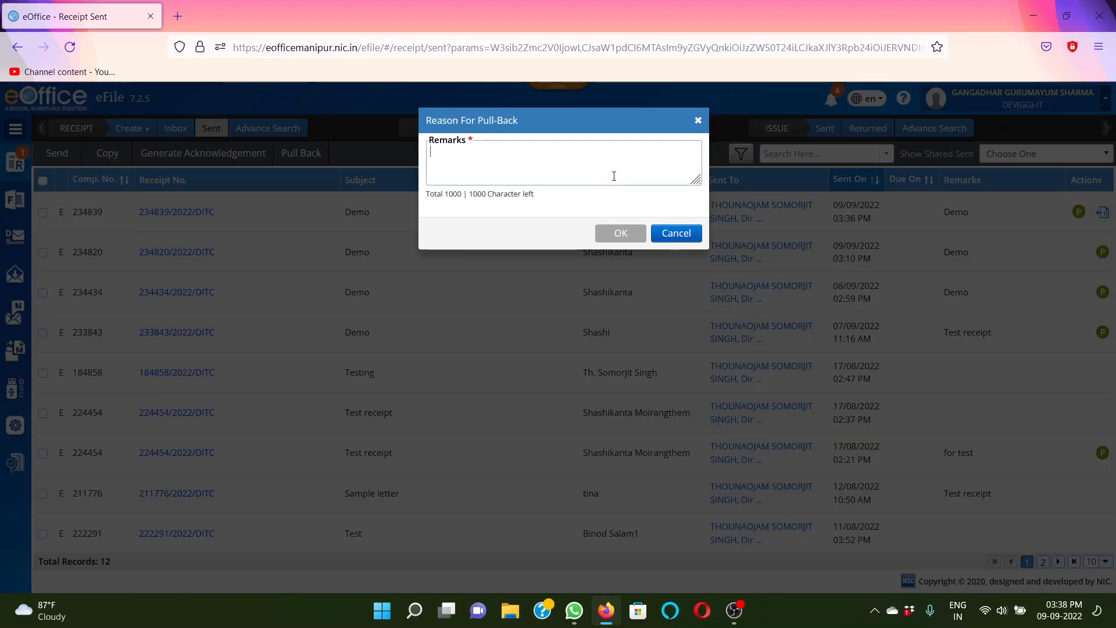
pyautogui.write('For corec')
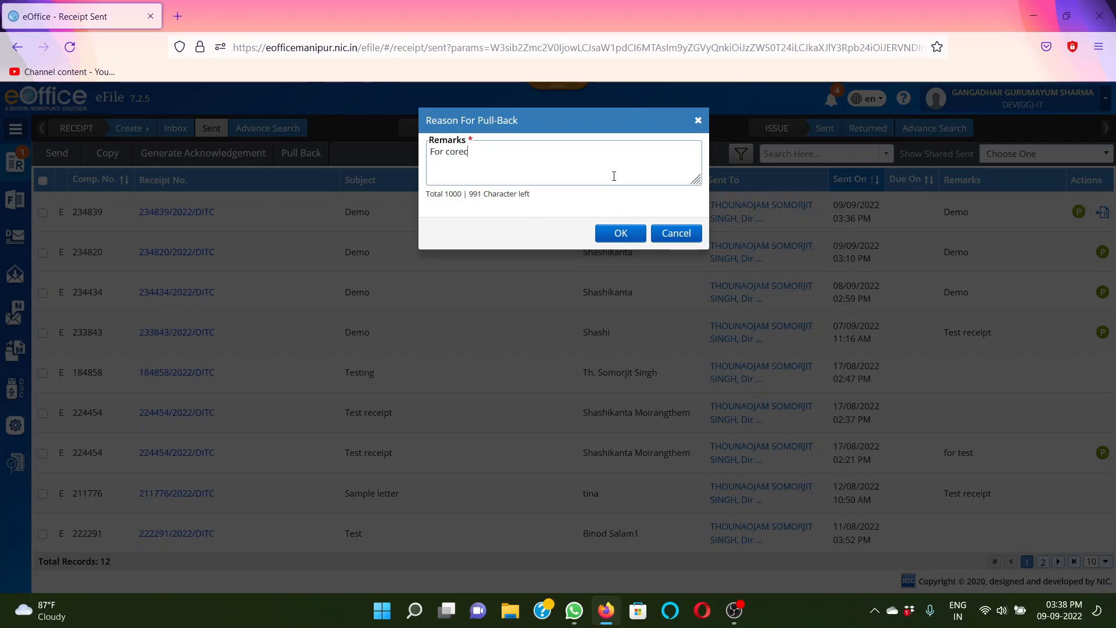
pyautogui.write('tion')
pyautogui.click(461, 153)
pyautogui.write('r')
pyautogui.click(617, 234)
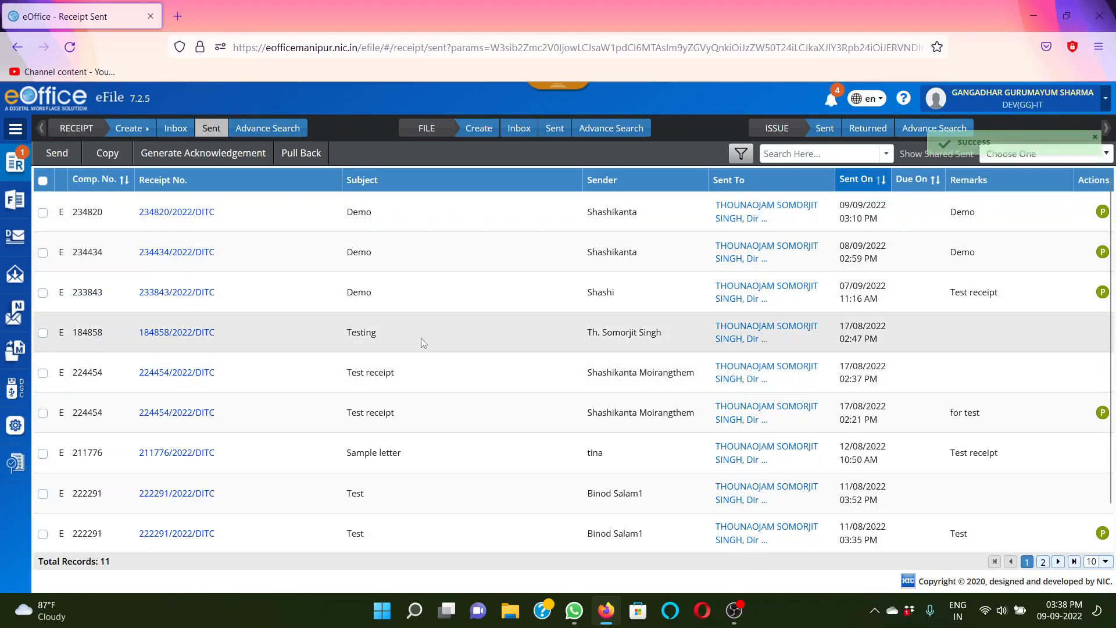
# Open the pulled-back Demo receipt from the list of created receipts
pyautogui.click(17, 167)
pyautogui.click(67, 235)
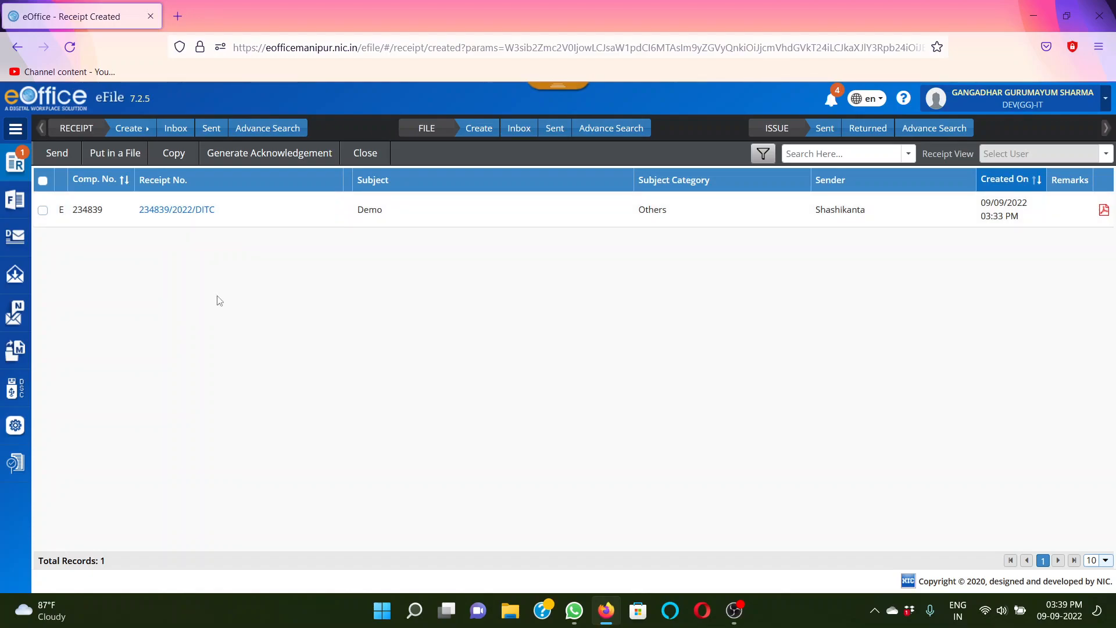
pyautogui.click(188, 210)
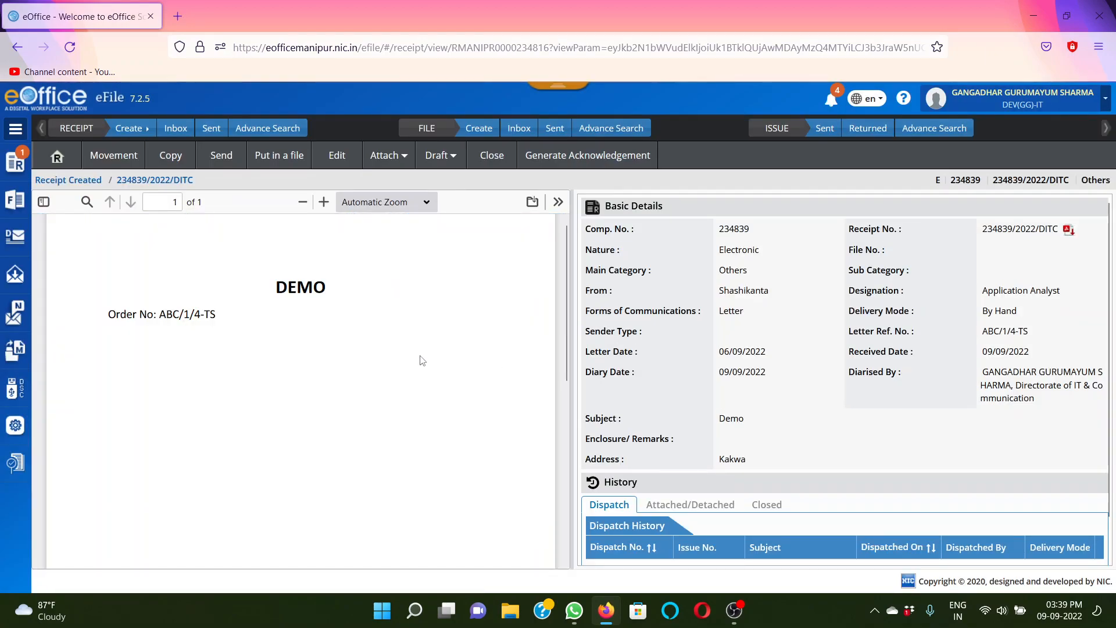
# Start sending the receipt again and choose the IA(TS)-IT officer of the Directorate of IT & Communication as the recipient
pyautogui.click(219, 158)
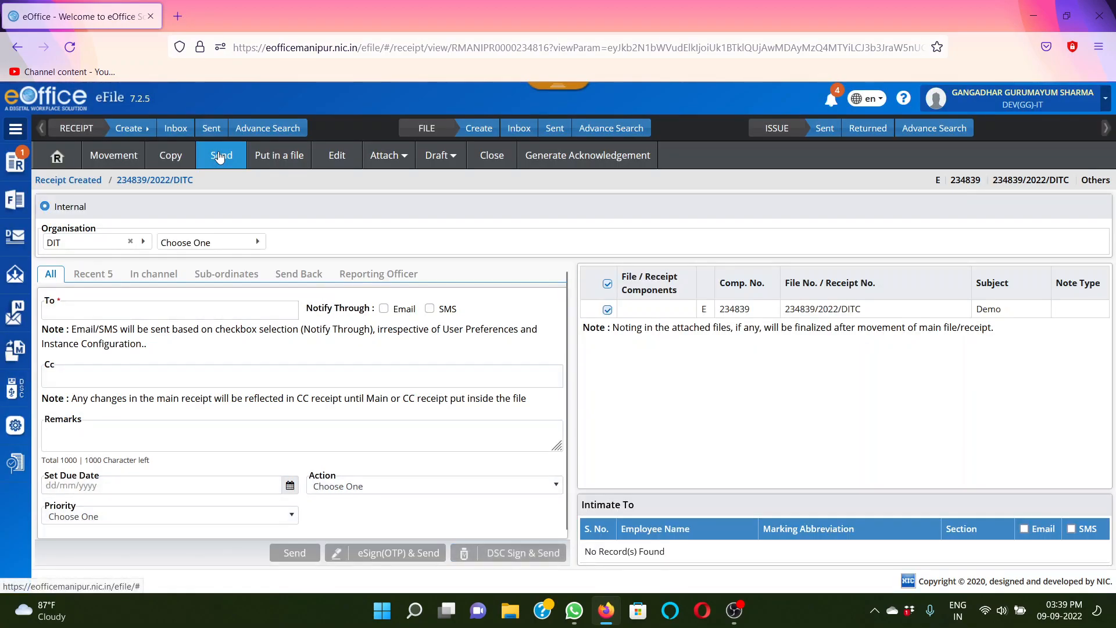
pyautogui.click(132, 312)
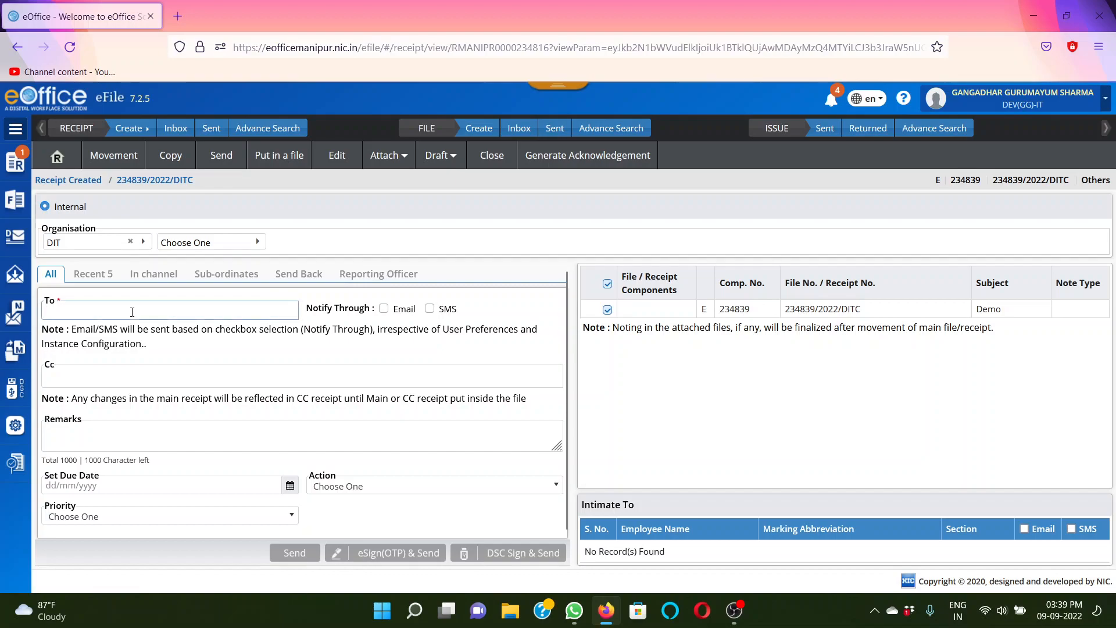
pyautogui.write('somor')
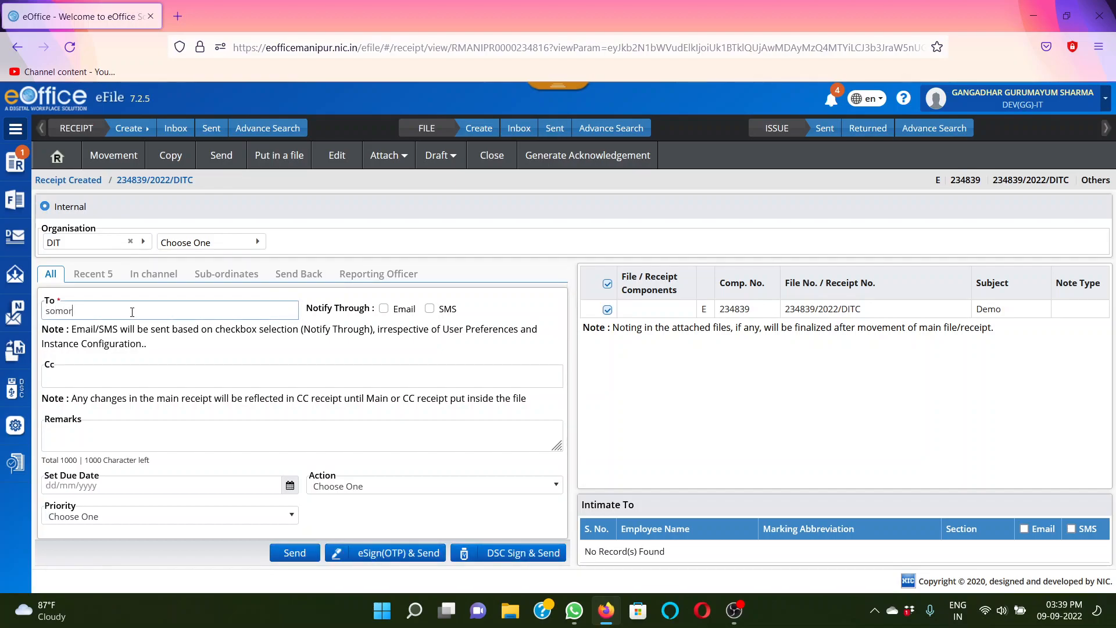
pyautogui.click(116, 329)
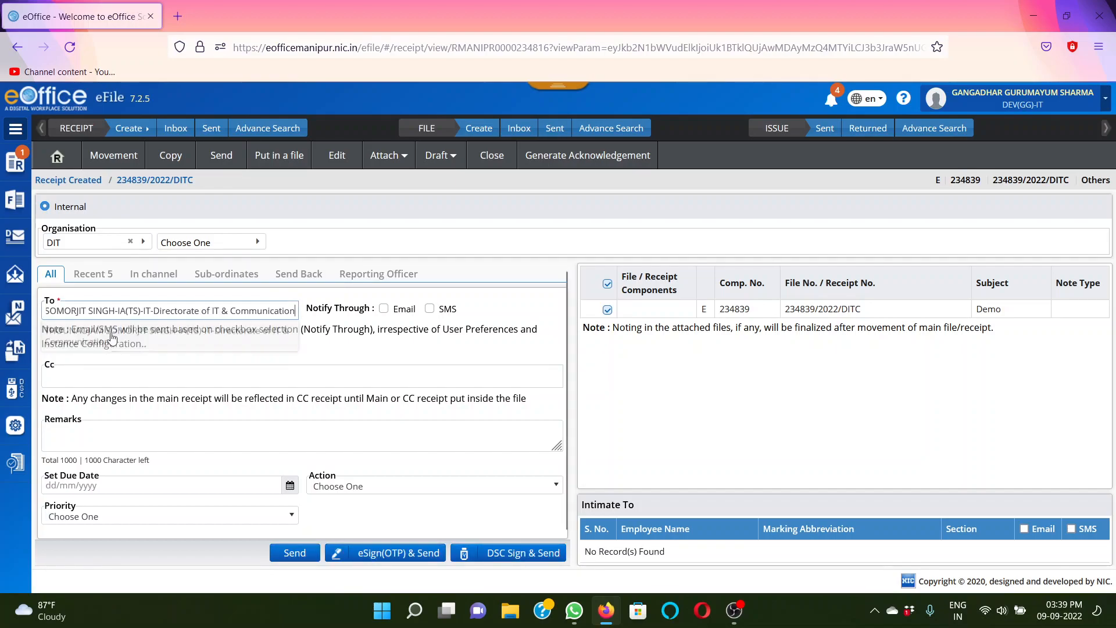
# Enter Demo as the remarks, set the priority to Immediate and send the receipt
pyautogui.click(103, 442)
pyautogui.write('Demo')
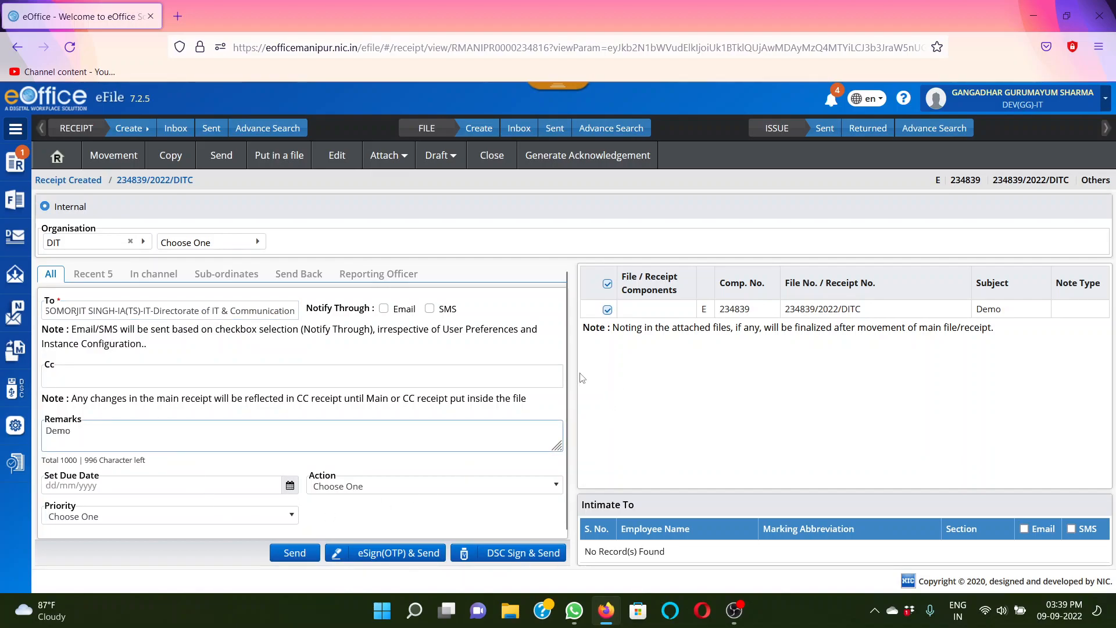
pyautogui.scroll(-1, 340, 526)
pyautogui.click(253, 514)
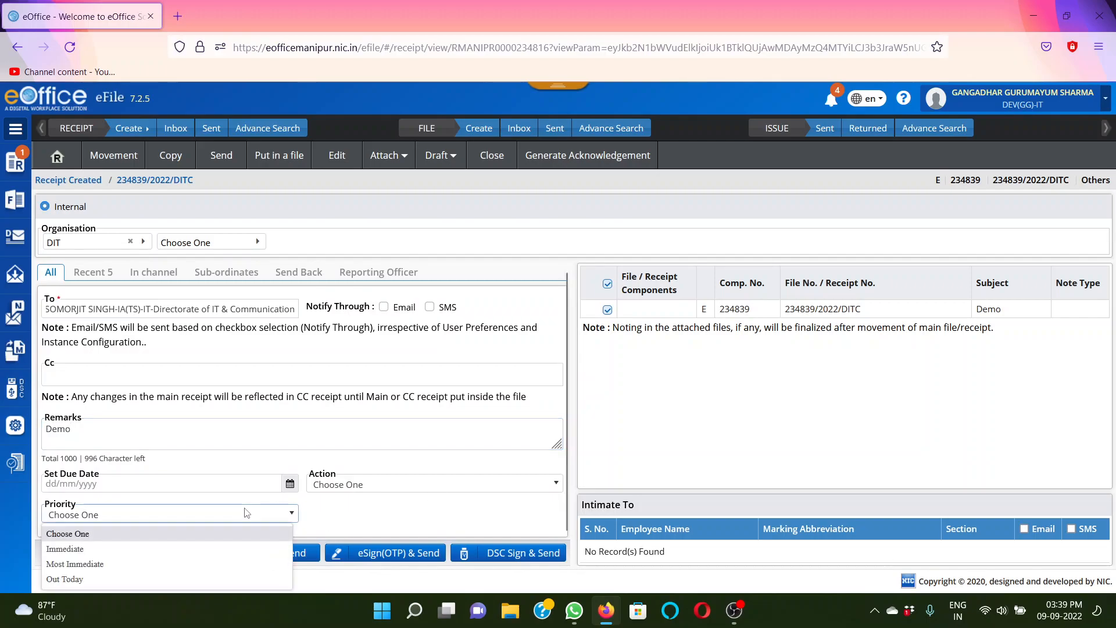
pyautogui.click(181, 546)
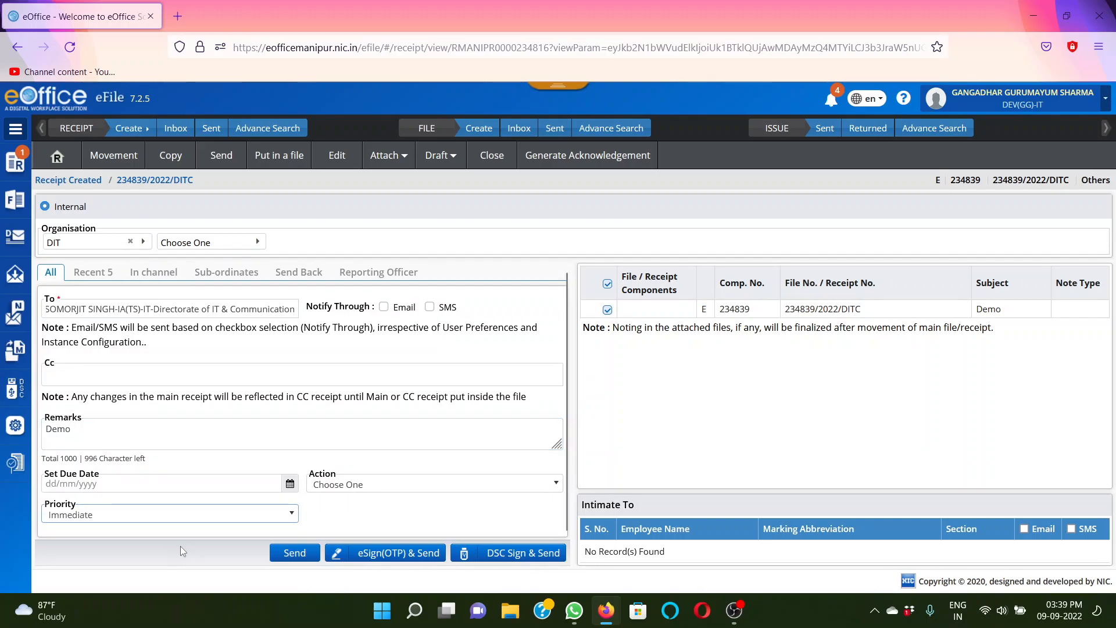
pyautogui.click(295, 552)
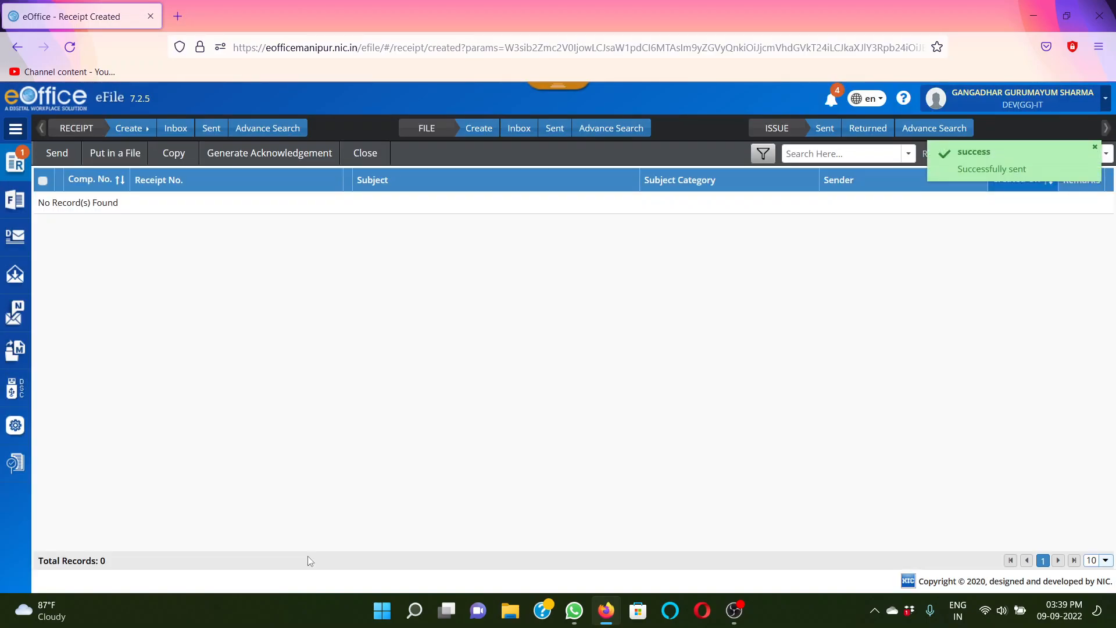
# Show the list of sent receipts, and shrink the browser window and move it aside to uncover the desktop
pyautogui.click(14, 169)
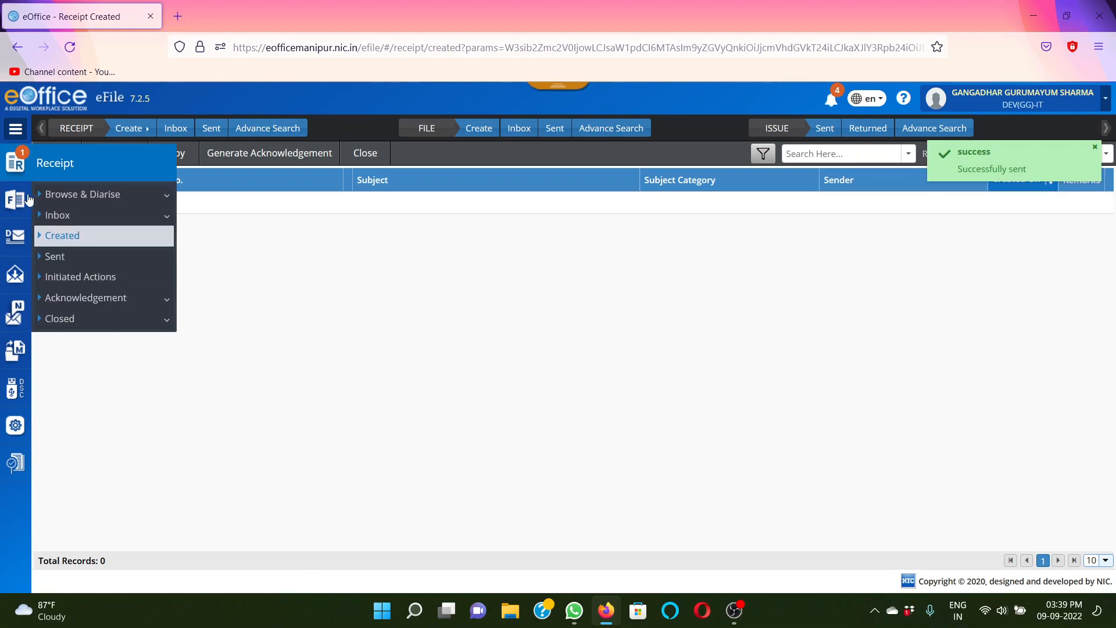
pyautogui.click(63, 256)
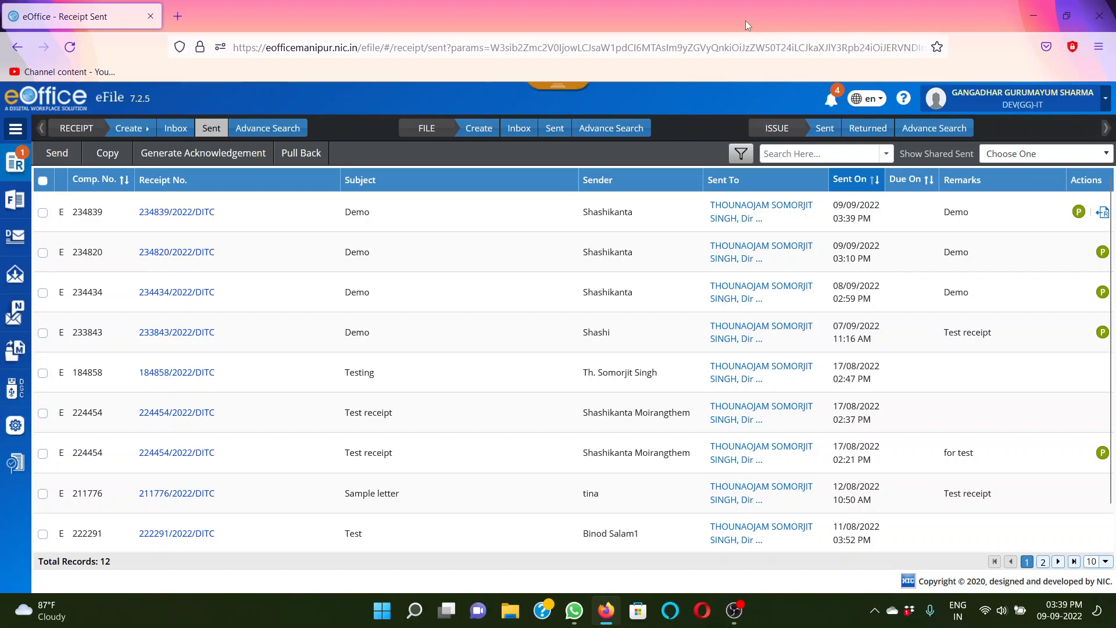
pyautogui.doubleClick(745, 20)
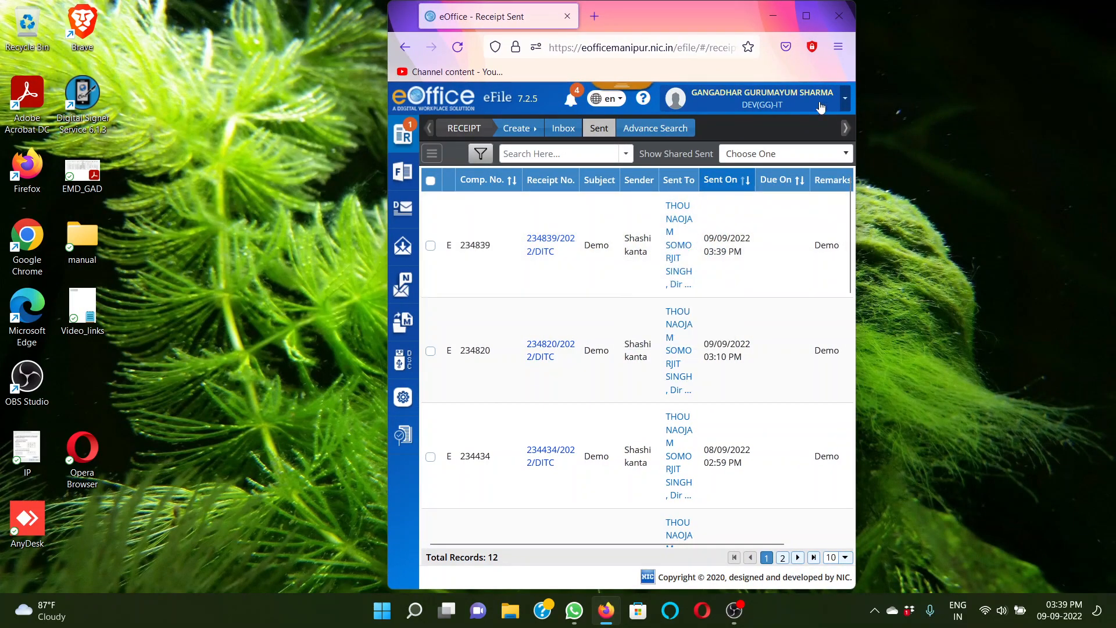
pyautogui.moveTo(659, 36); pyautogui.dragTo(865, 27)
# Launch Google Chrome, open the eOffice login page and log in as a different user with the receiving officer's saved credentials
pyautogui.doubleClick(28, 235)
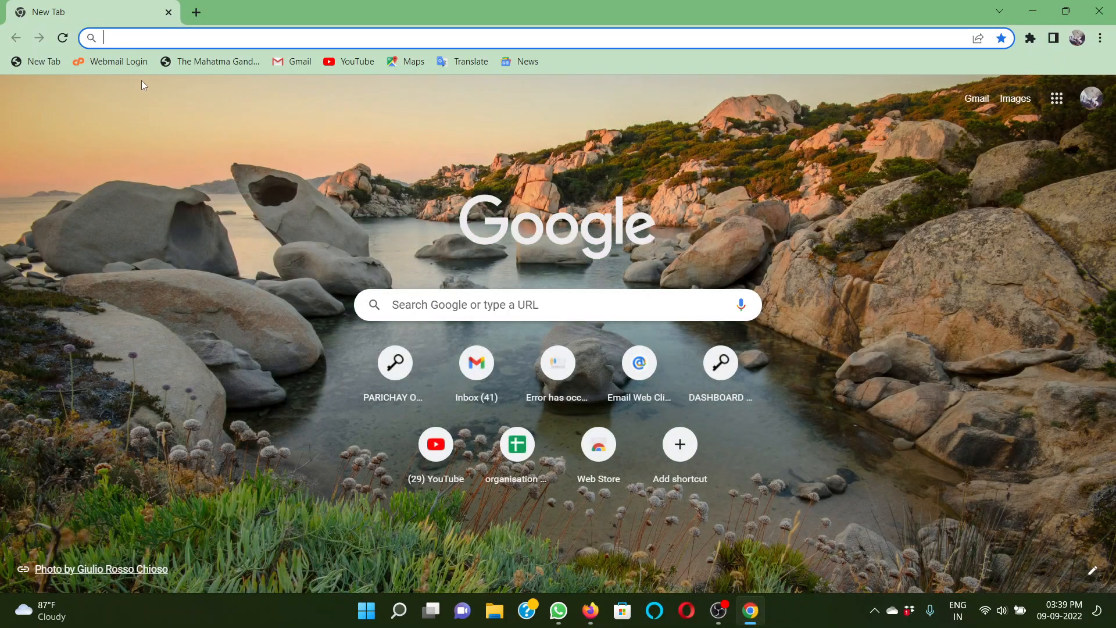
pyautogui.write('eoffice')
pyautogui.press('Return')
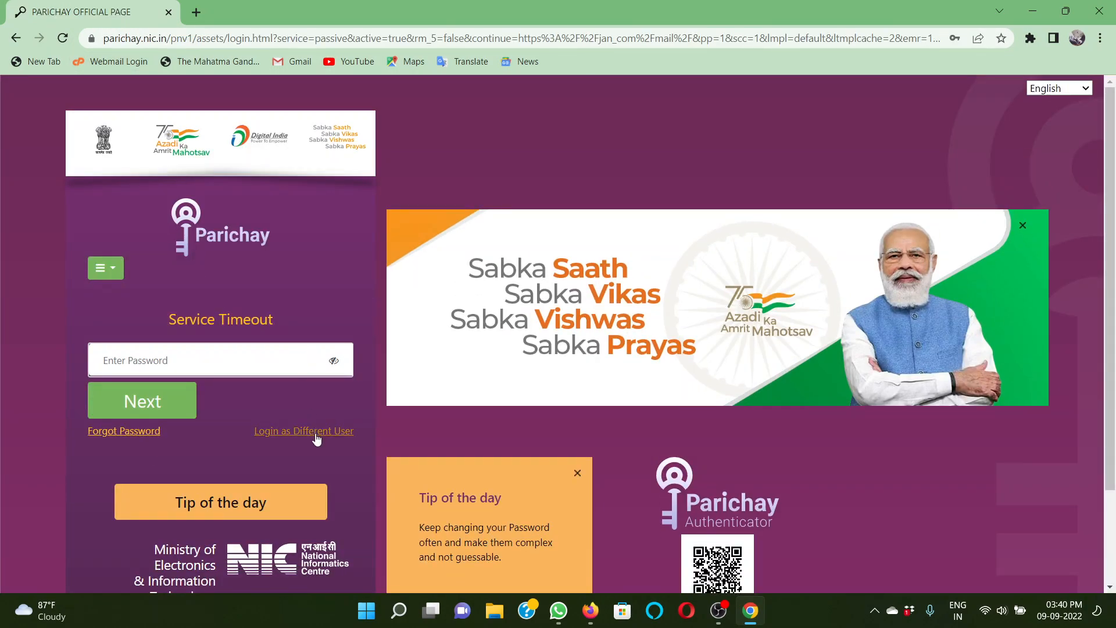
pyautogui.click(315, 434)
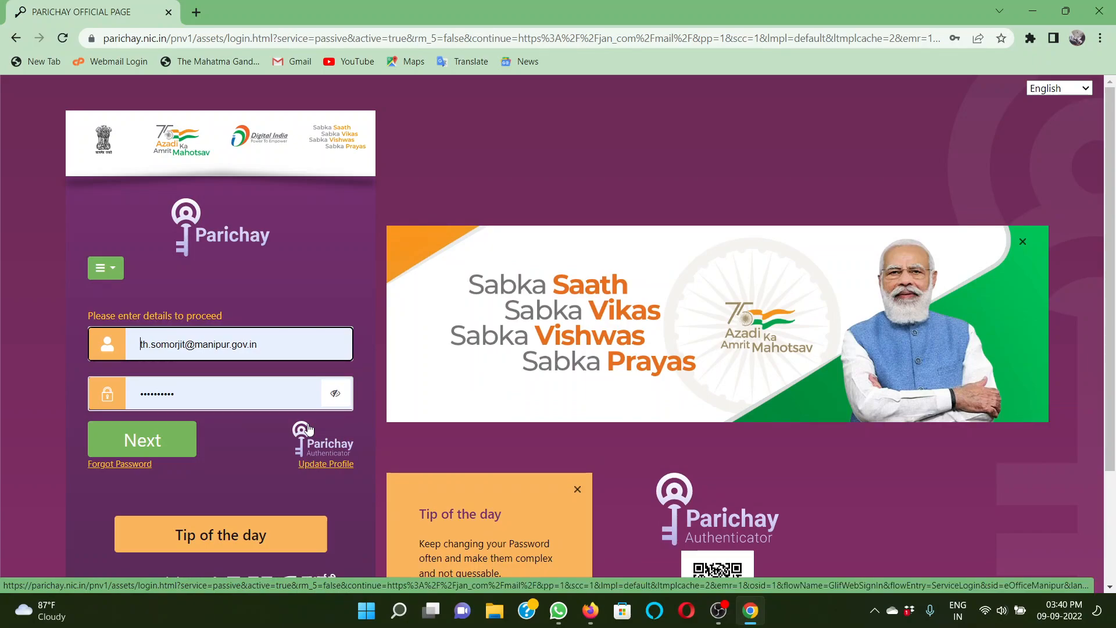
pyautogui.click(151, 447)
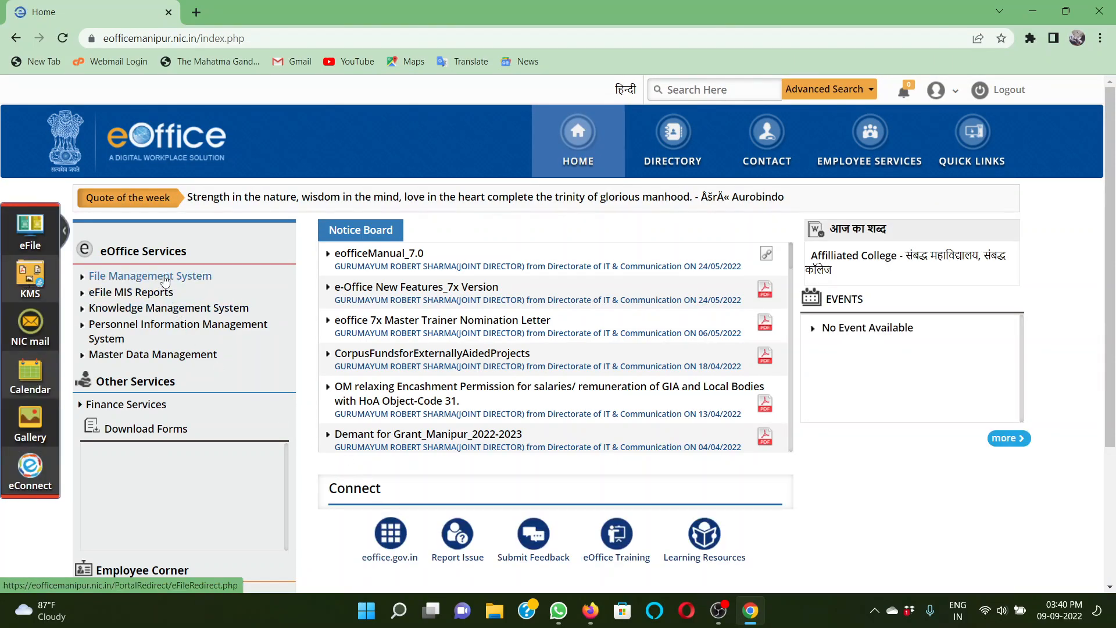
# Go to the File Management System's receipt inbox and open the newly received Demo receipt
pyautogui.click(166, 281)
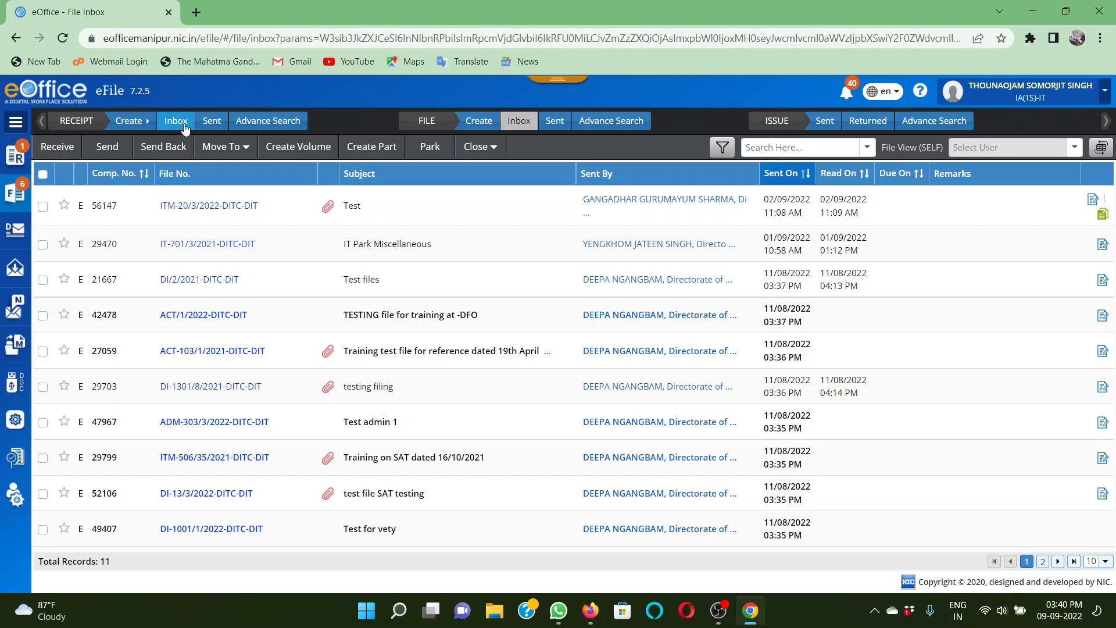
pyautogui.click(184, 125)
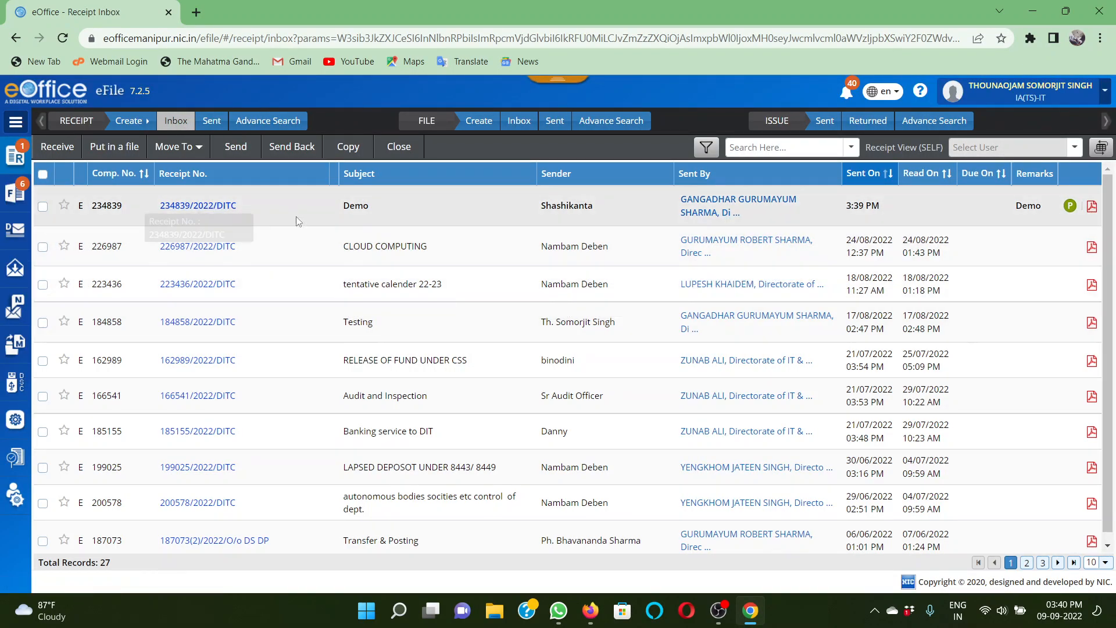
pyautogui.click(199, 211)
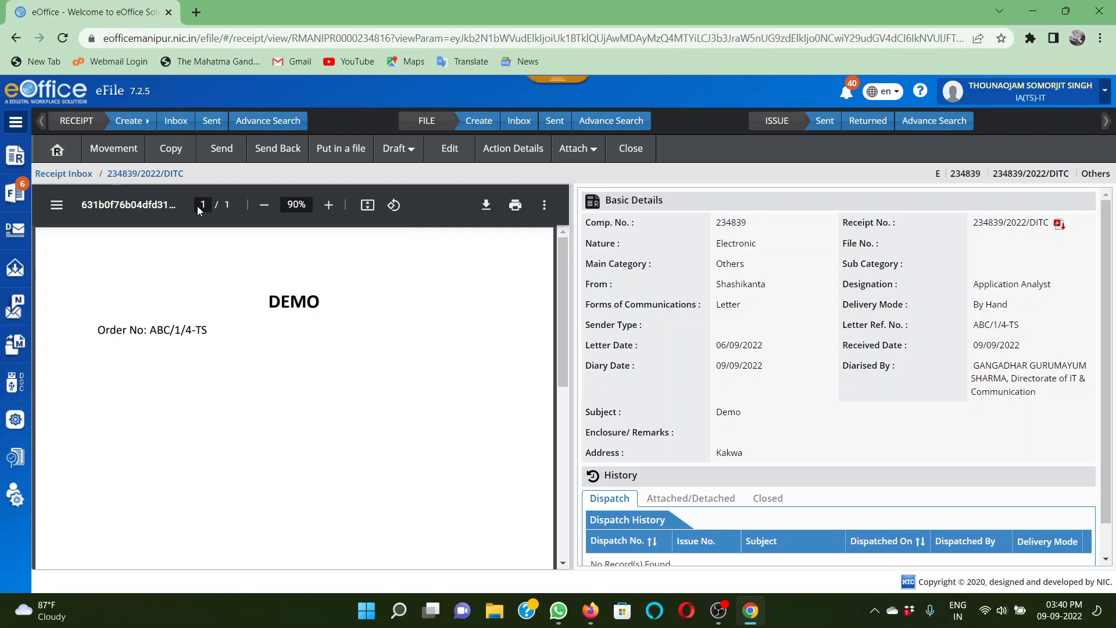
# Shrink the Chrome window and switch back to the sender's Firefox window with the sent receipts, maximizing it
pyautogui.doubleClick(434, 12)
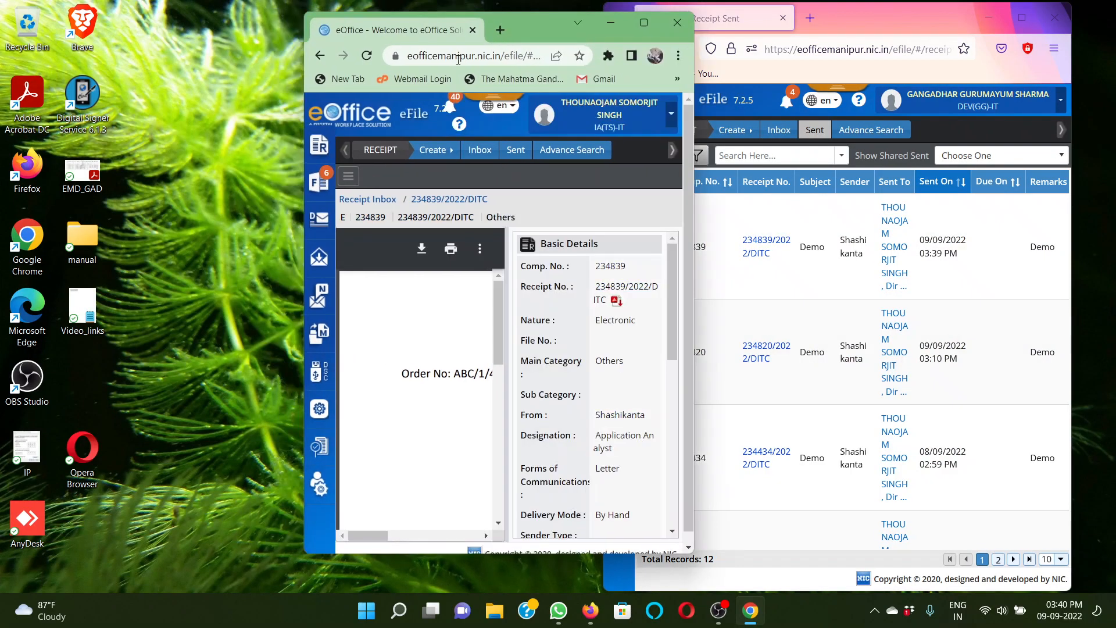
pyautogui.click(933, 13)
pyautogui.moveTo(934, 13); pyautogui.dragTo(584, 31)
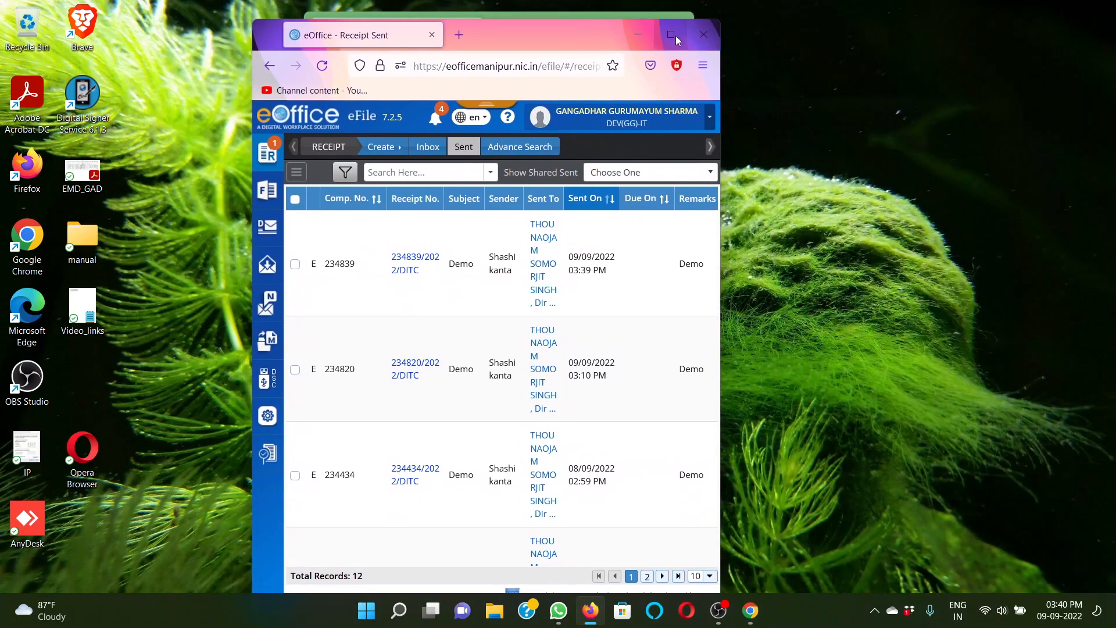
pyautogui.click(674, 35)
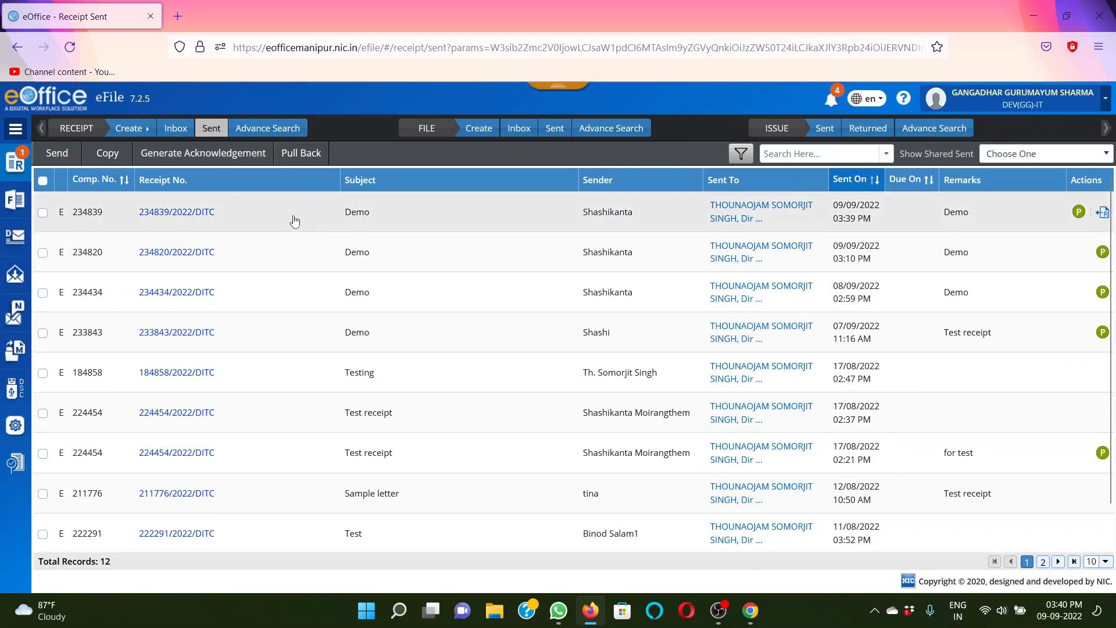
# Try to pull back the most recently sent Demo receipt, giving "For correction" as the reason remark
pyautogui.click(1101, 214)
pyautogui.click(469, 162)
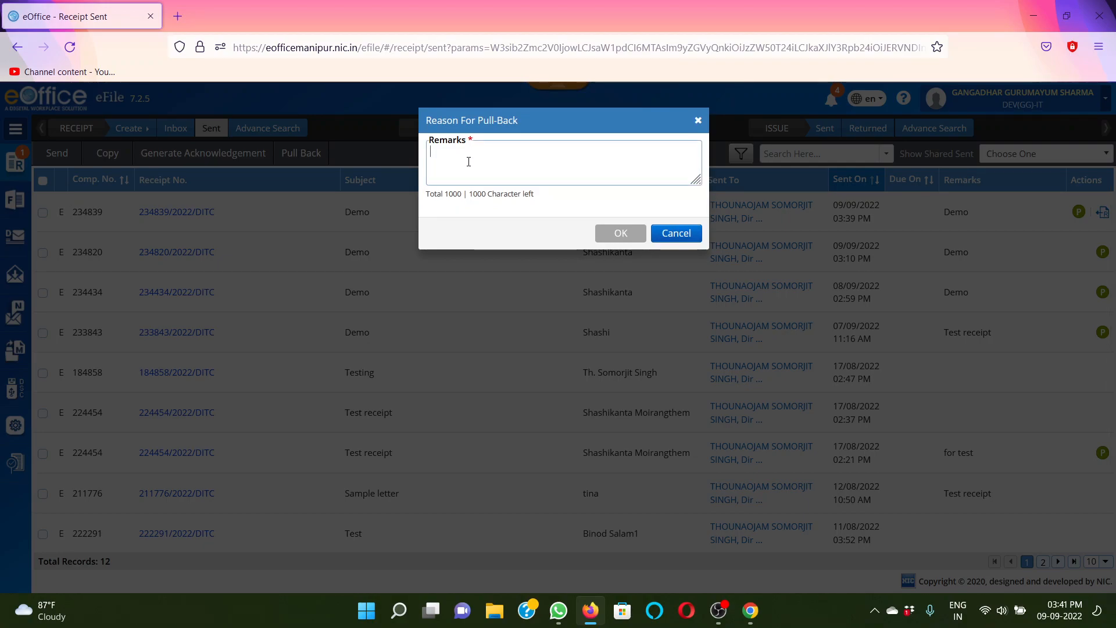
pyautogui.write('F')
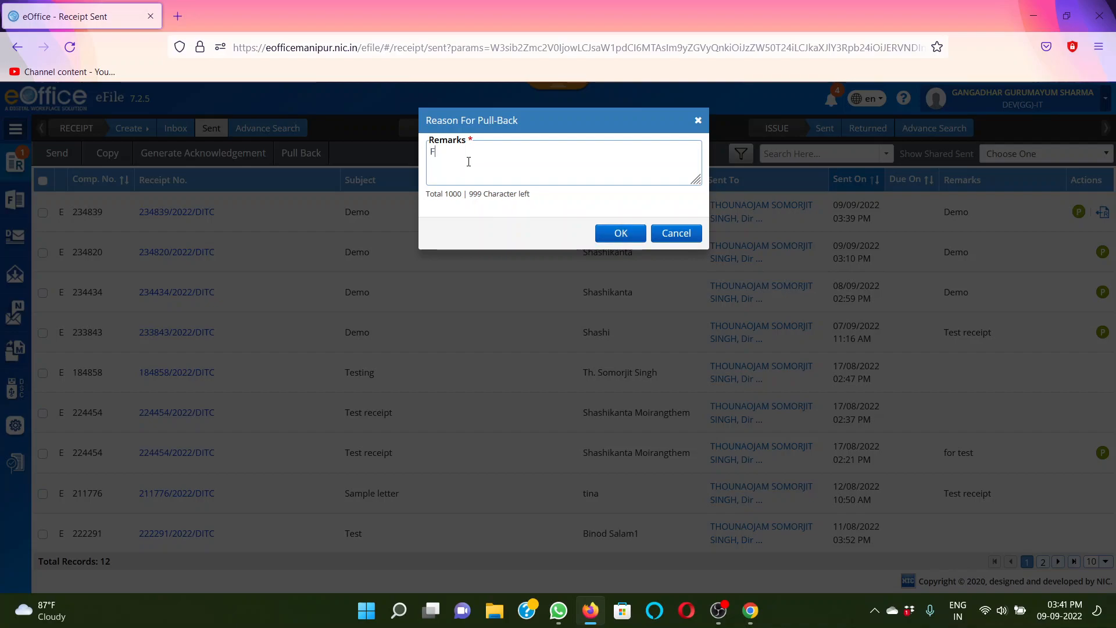
pyautogui.write('or correction')
pyautogui.click(622, 234)
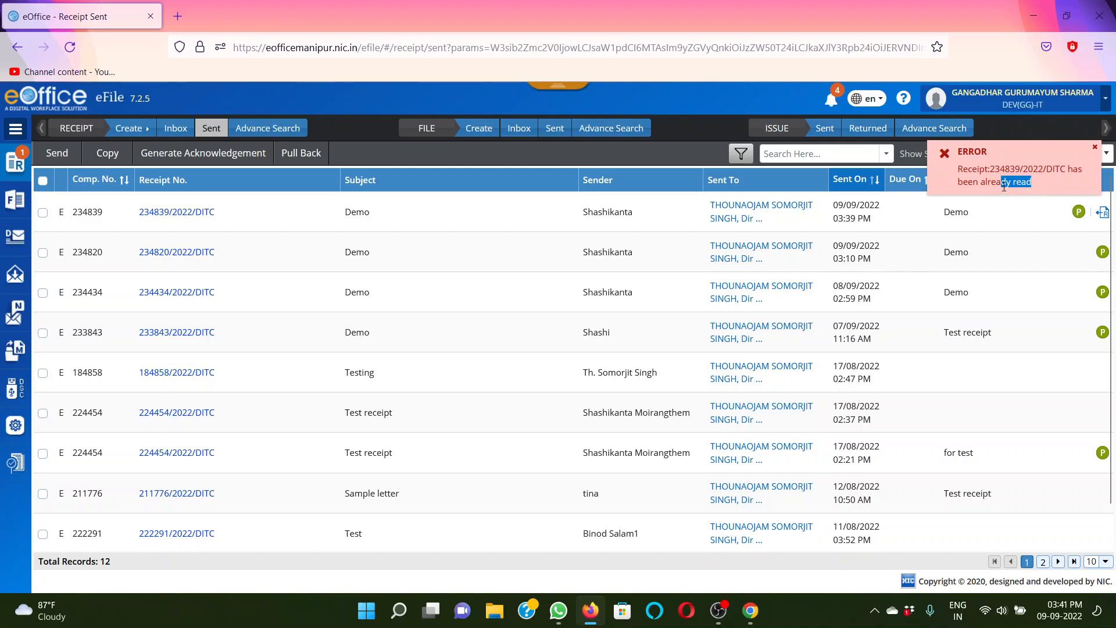
pyautogui.moveTo(1002, 171); pyautogui.dragTo(1067, 186)
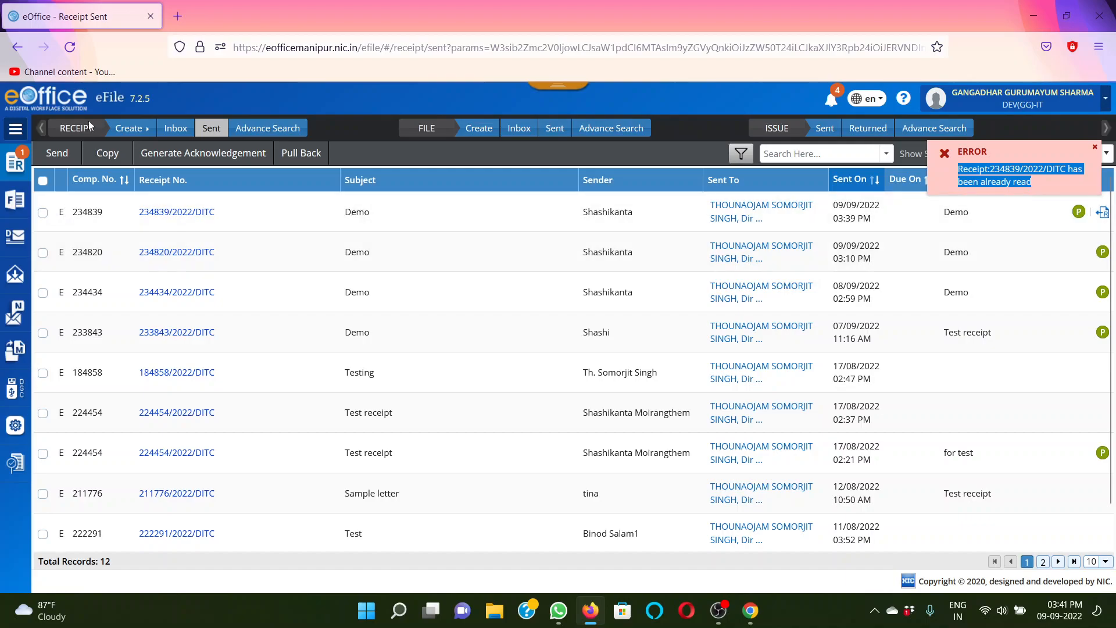
# Reload the list of sent receipts and check which actions are offered for the newest Demo receipt
pyautogui.click(71, 50)
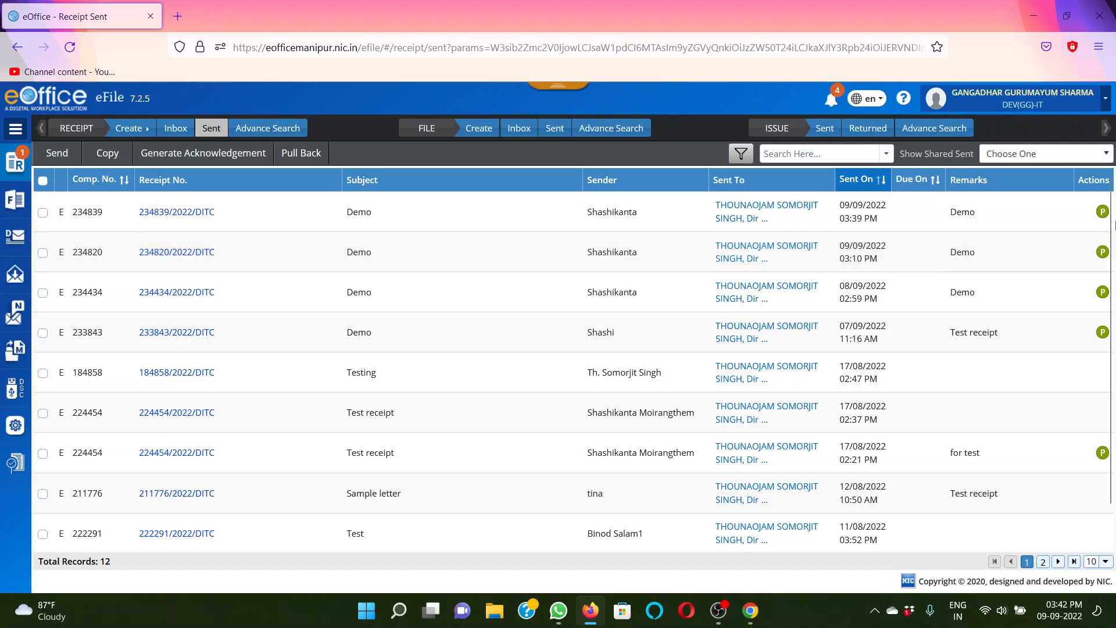
pyautogui.moveTo(1112, 235); pyautogui.dragTo(1104, 188)
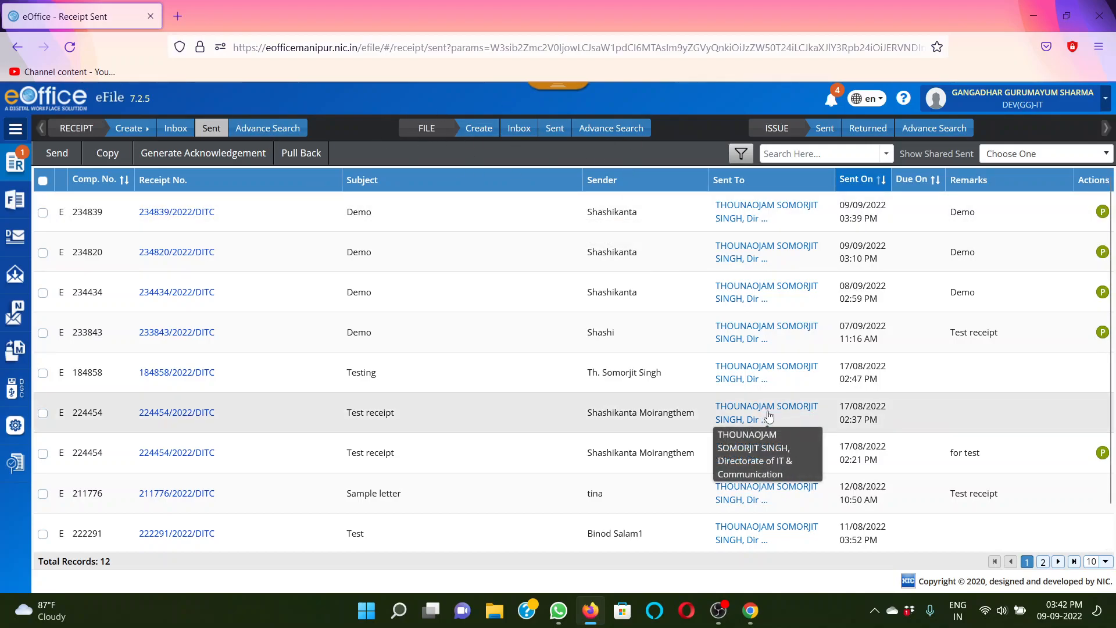
pyautogui.click(724, 610)
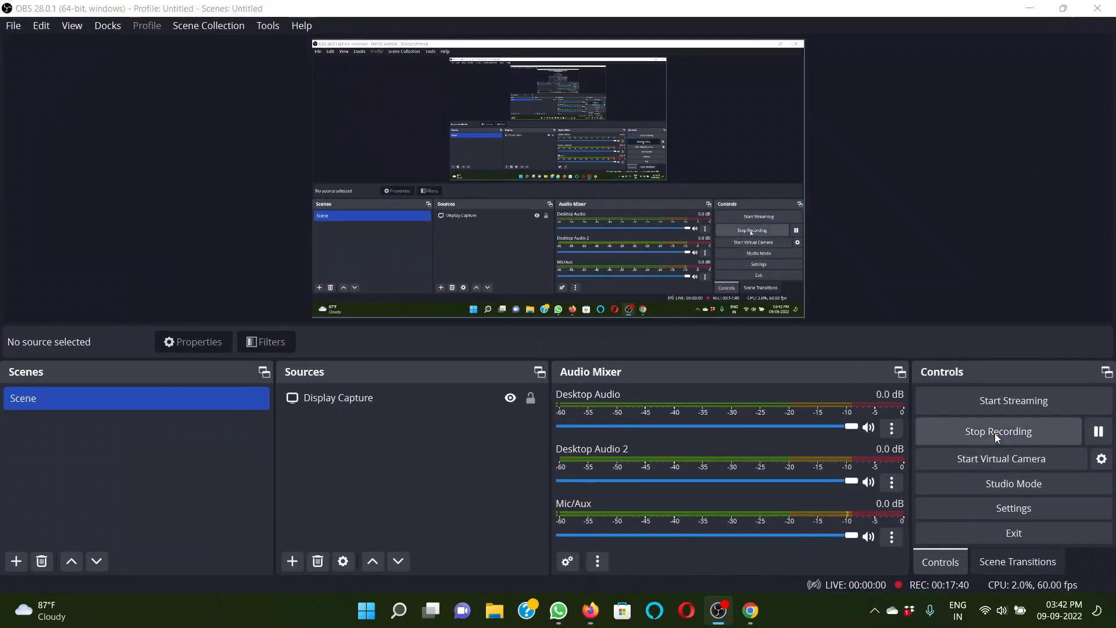